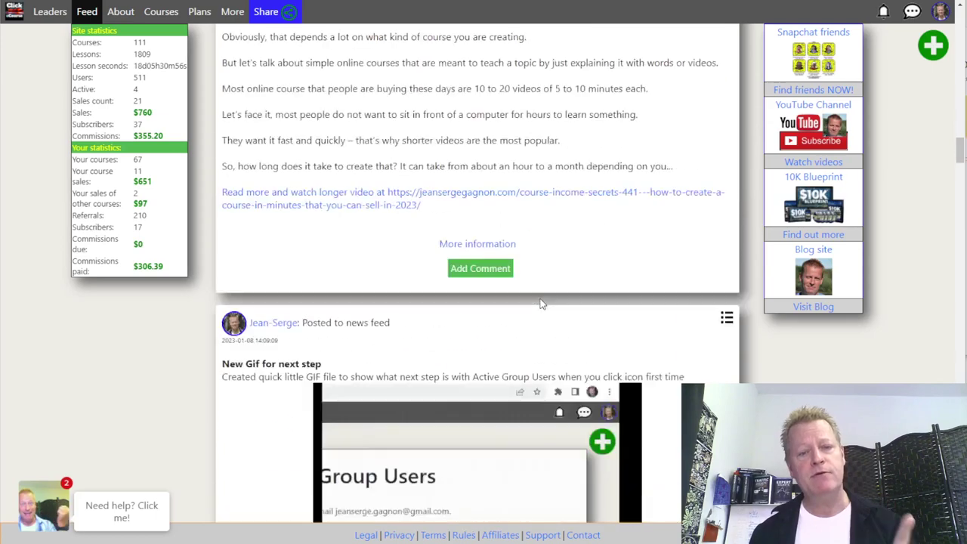
# - Look through the news feed posts, from the Power Traffic course announcement to the older New Year, family and nature posts
pyautogui.scroll(3, 539, 296)
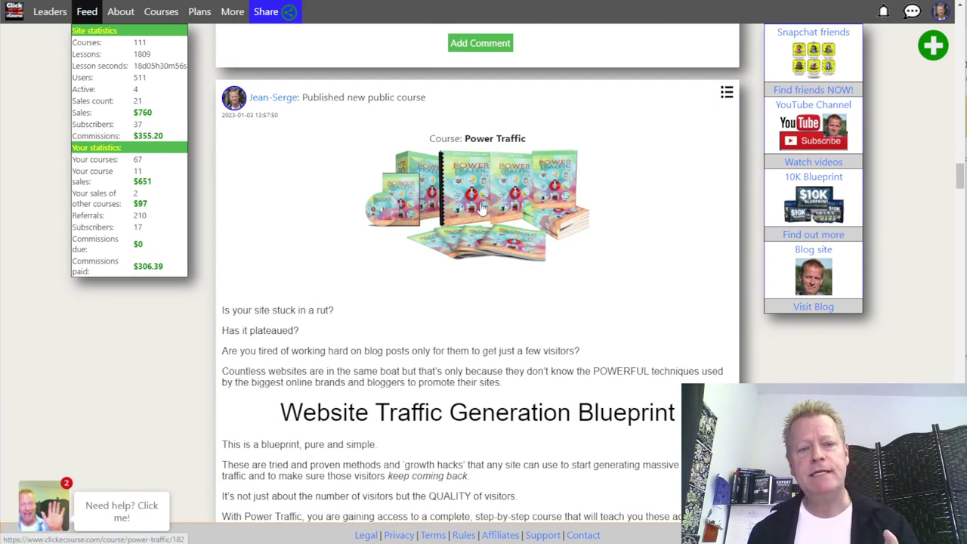
pyautogui.scroll(-3, 474, 346)
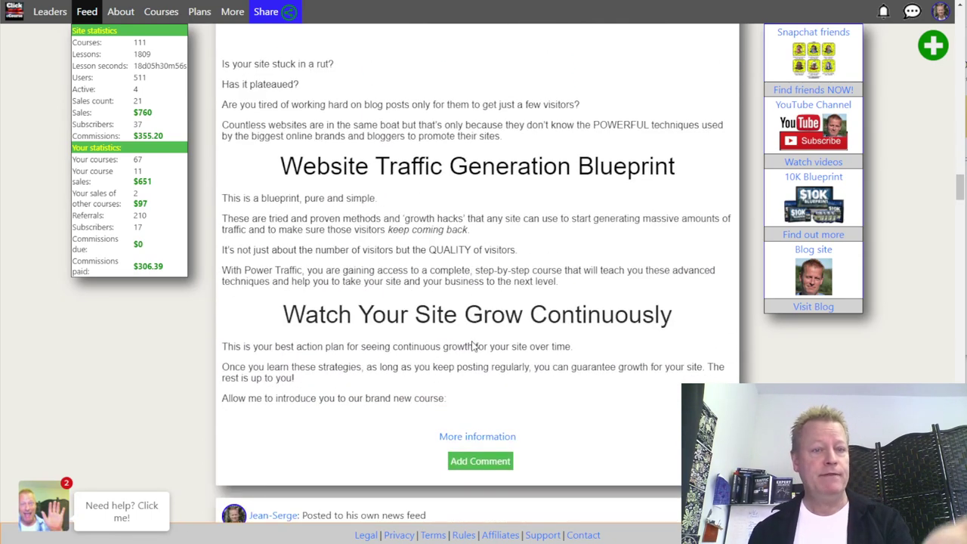
pyautogui.scroll(4, 476, 342)
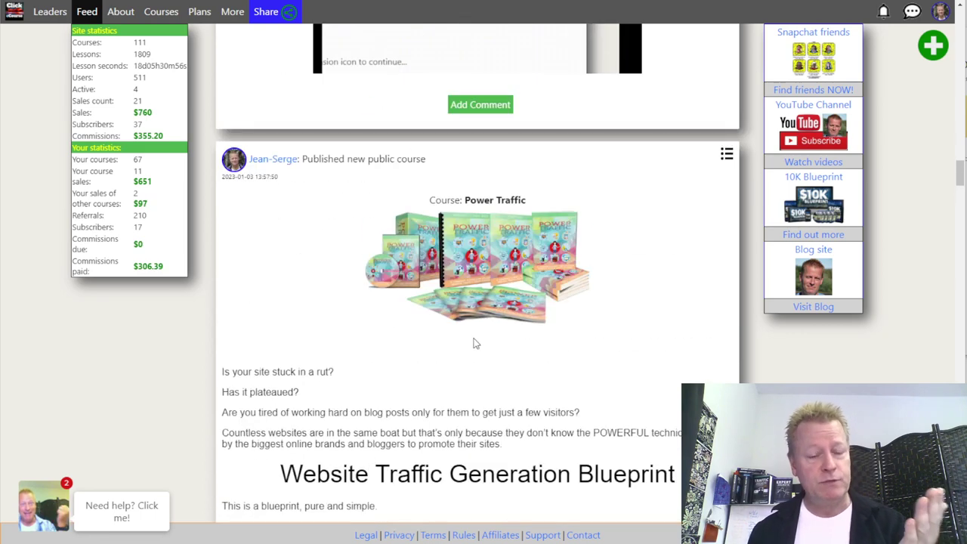
pyautogui.scroll(-8, 476, 343)
pyautogui.scroll(-10, 479, 337)
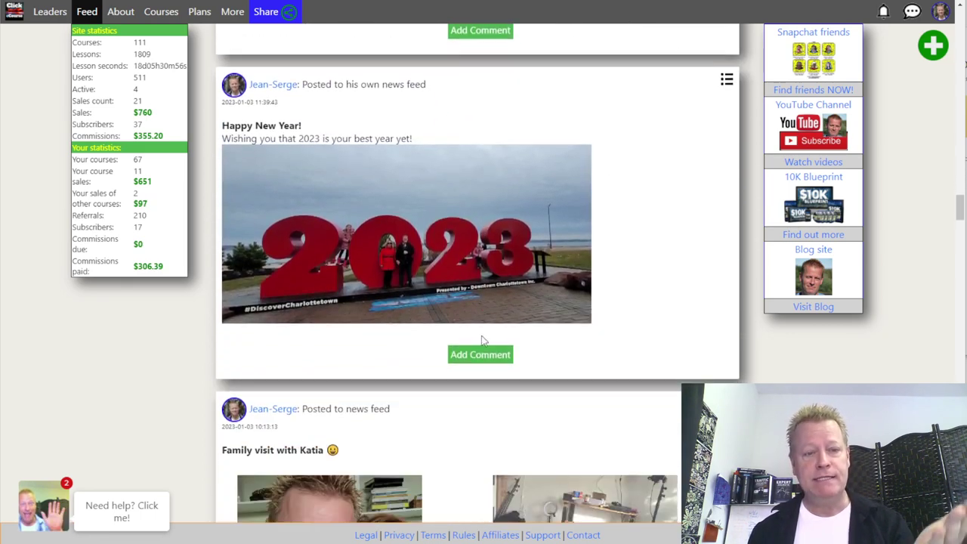
pyautogui.scroll(18, 485, 339)
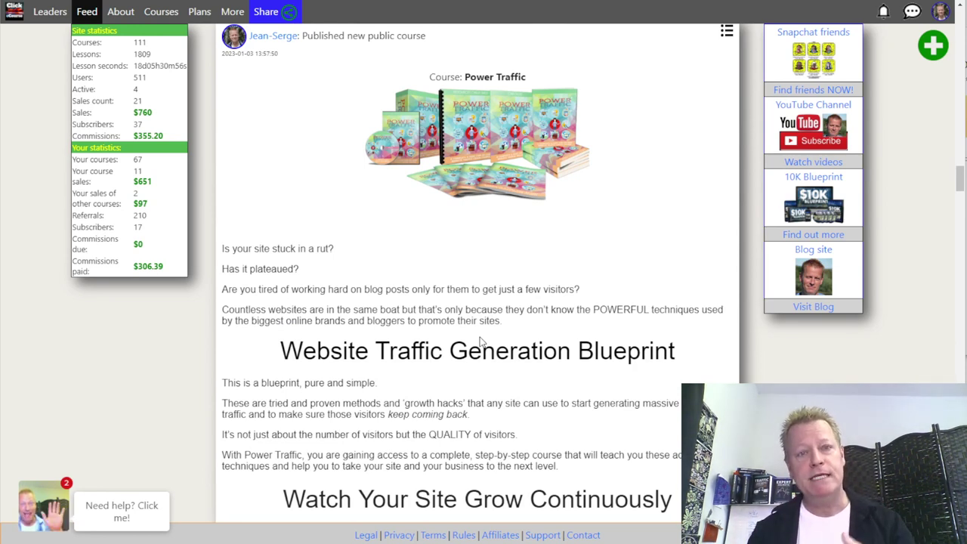
pyautogui.scroll(5, 479, 341)
pyautogui.scroll(-10, 479, 341)
pyautogui.scroll(-4, 486, 339)
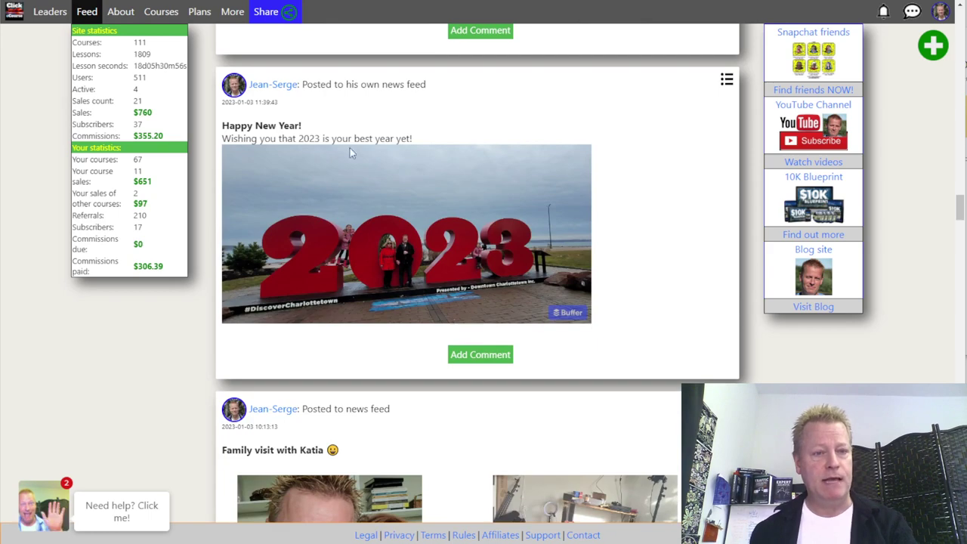
pyautogui.scroll(-3, 423, 280)
pyautogui.scroll(-8, 520, 283)
pyautogui.scroll(-3, 499, 272)
pyautogui.scroll(4, 484, 242)
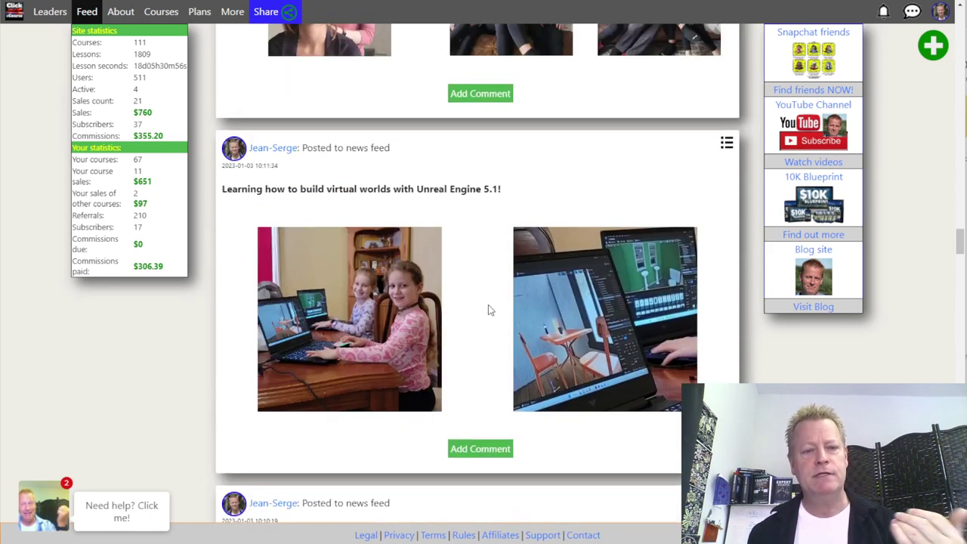
pyautogui.scroll(-5, 488, 310)
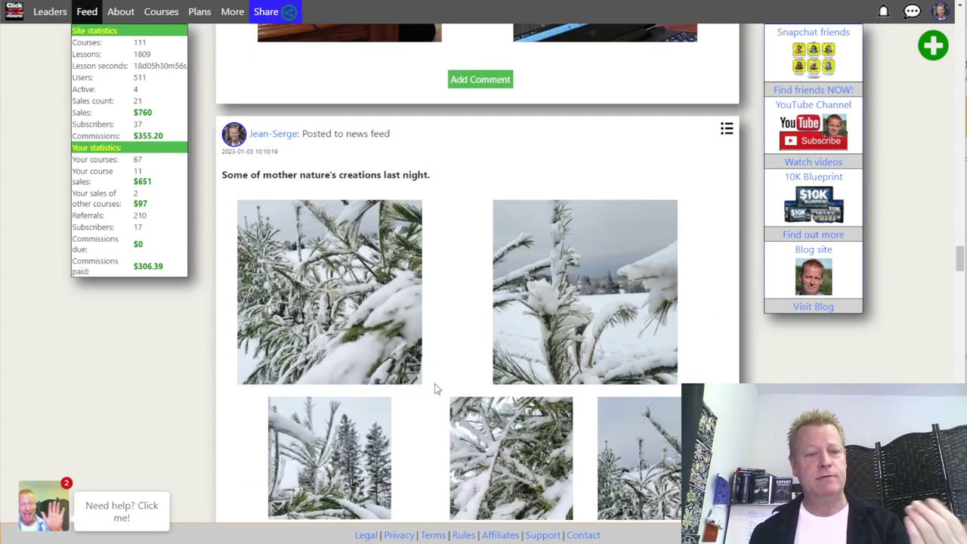
pyautogui.scroll(-7, 435, 387)
pyautogui.scroll(5, 442, 378)
pyautogui.scroll(-4, 446, 381)
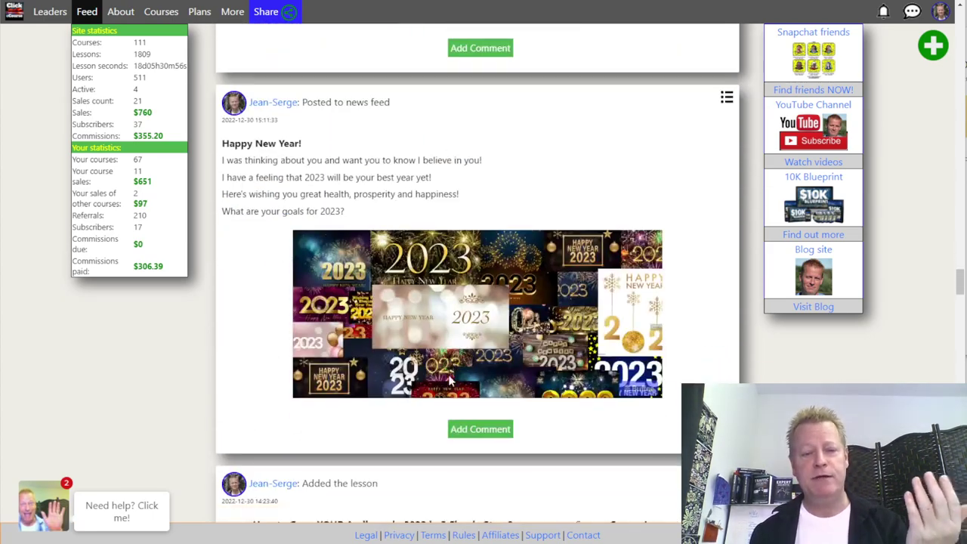
pyautogui.scroll(-5, 449, 379)
pyautogui.scroll(12, 449, 379)
pyautogui.scroll(15, 451, 380)
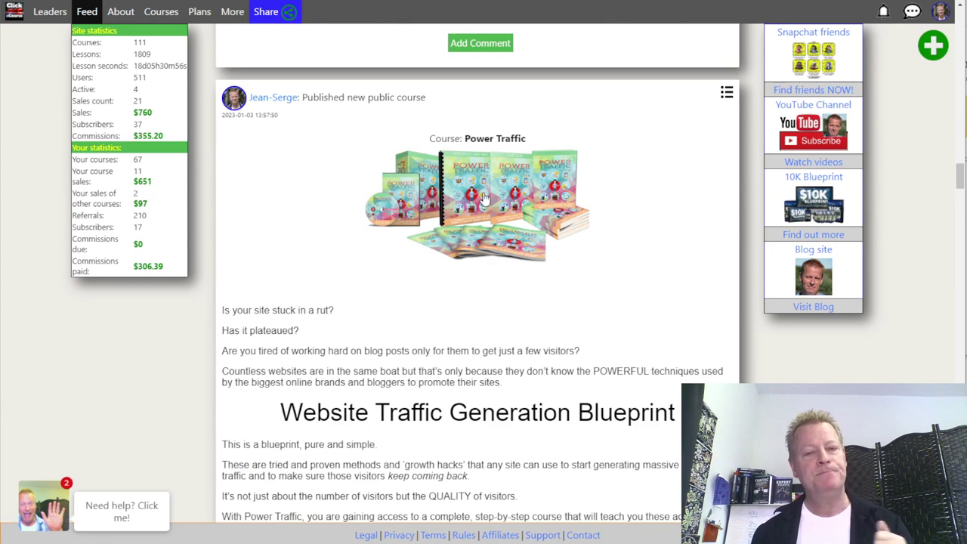
# - Open the Power Traffic course page from its news feed post and view the course overview
pyautogui.click(529, 281)
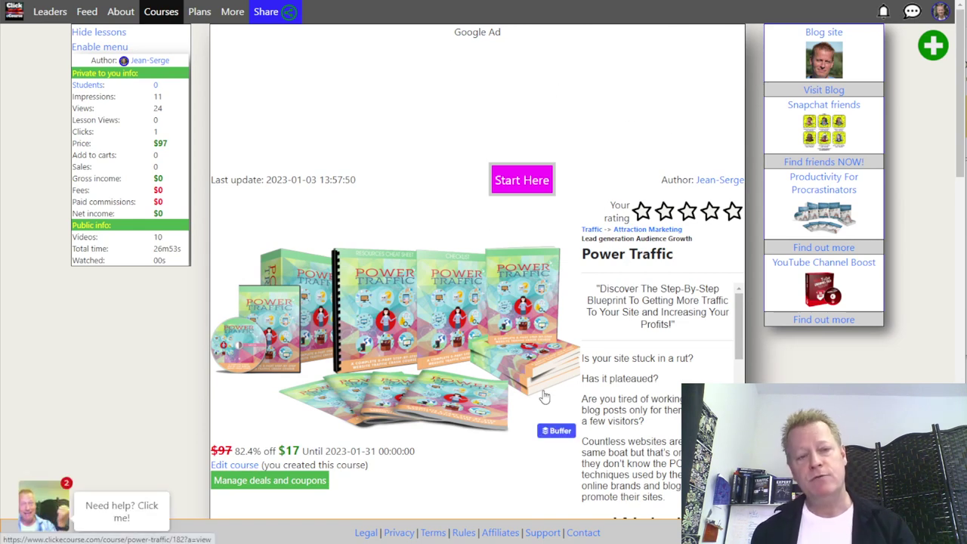
pyautogui.scroll(-2, 550, 391)
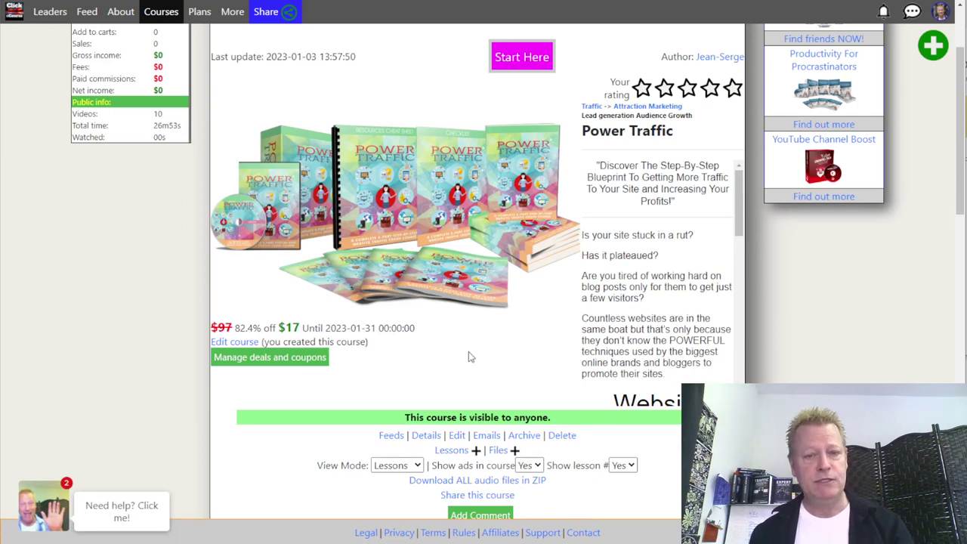
pyautogui.scroll(2, 449, 306)
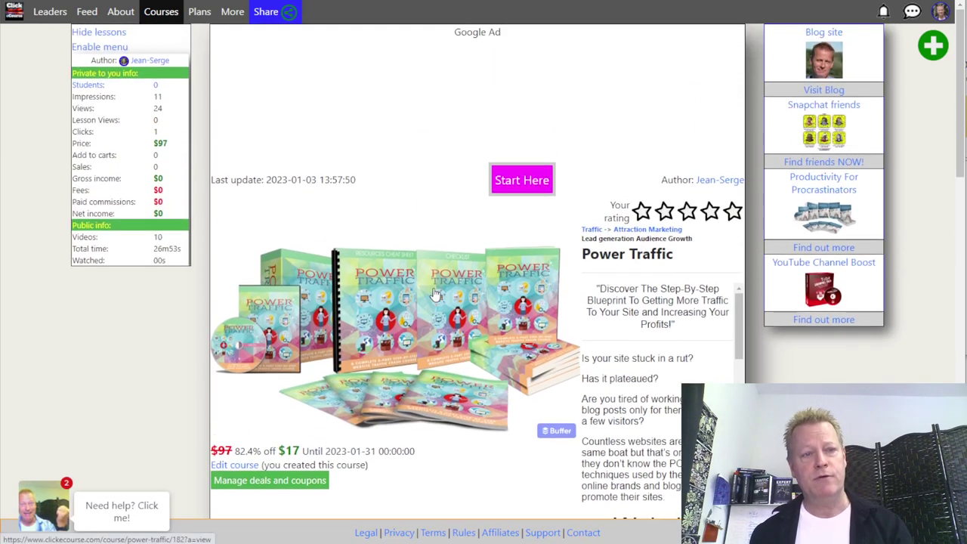
# - Bring up the share link for the Power Traffic course and open it in an incognito window
pyautogui.click(267, 14)
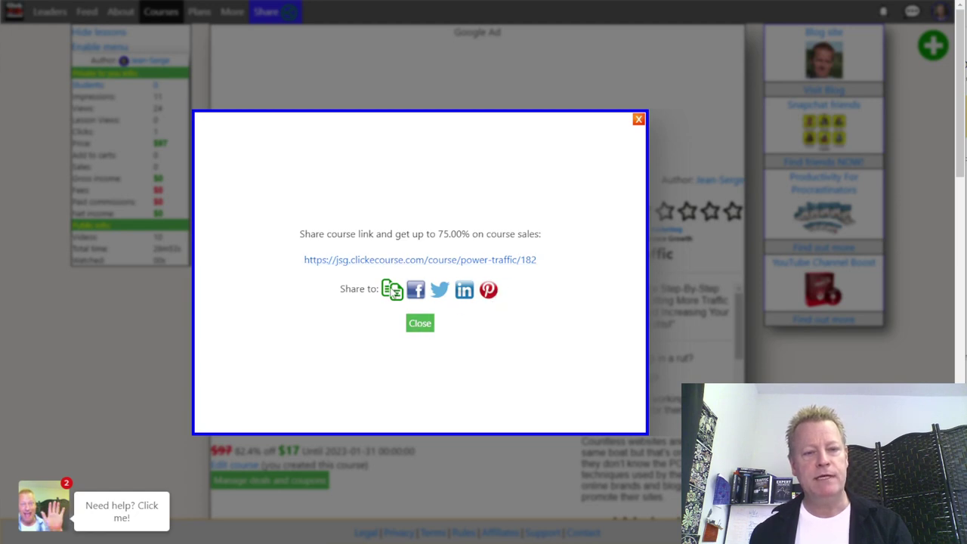
pyautogui.rightClick(407, 260)
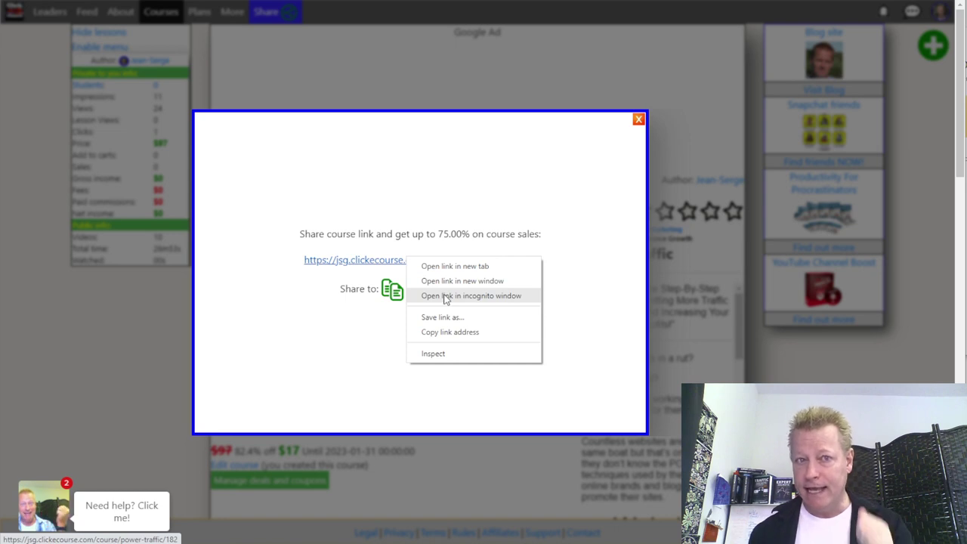
pyautogui.click(469, 296)
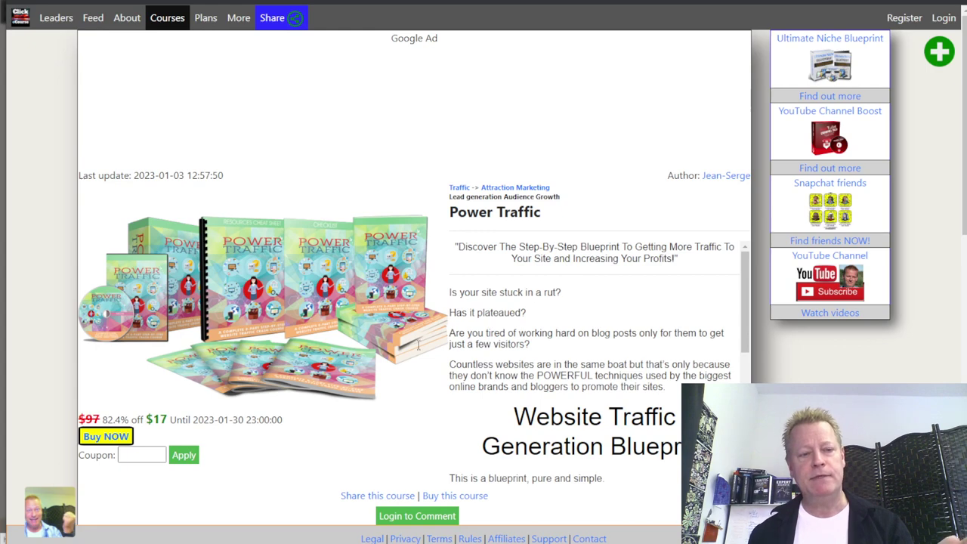
# - Examine the public Power Traffic course page, including its category, keywords, price offer and full list of lessons
pyautogui.scroll(-2, 497, 331)
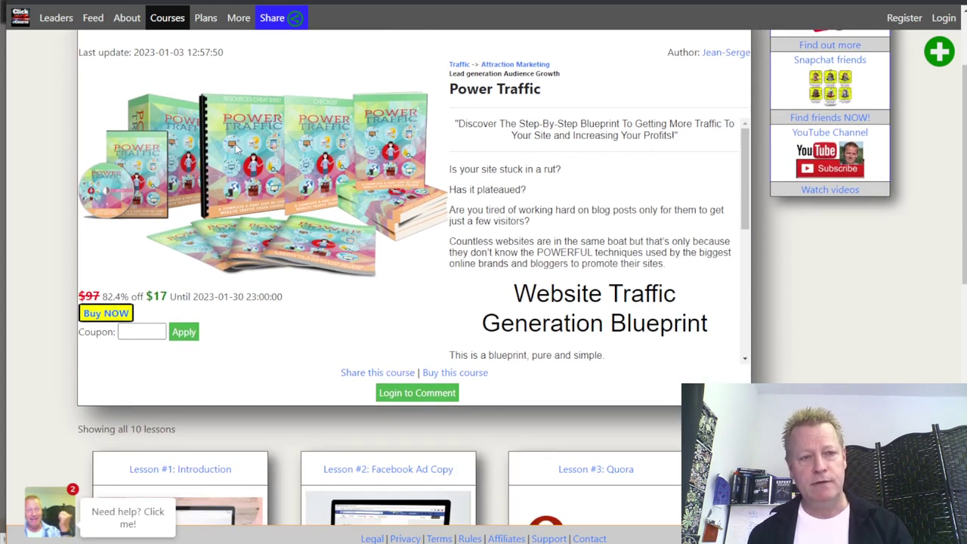
pyautogui.scroll(-5, 540, 202)
pyautogui.scroll(5, 539, 201)
pyautogui.doubleClick(525, 66)
pyautogui.click(499, 69)
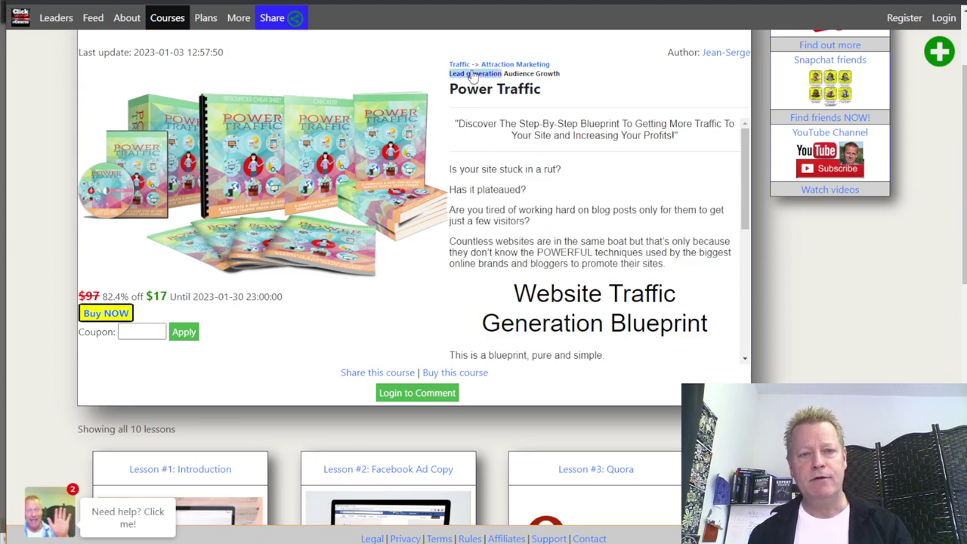
pyautogui.scroll(-5, 396, 233)
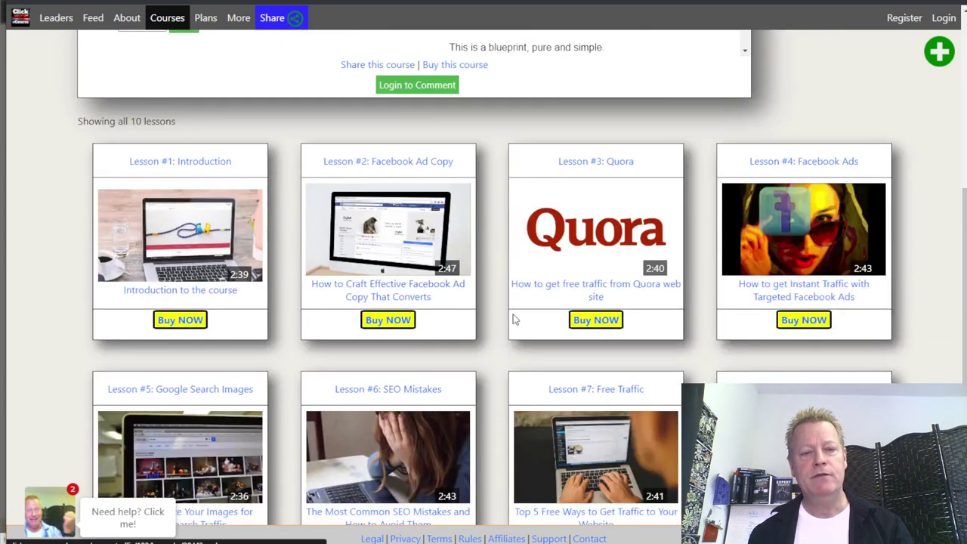
pyautogui.scroll(-5, 525, 313)
pyautogui.scroll(10, 525, 304)
pyautogui.scroll(-10, 526, 307)
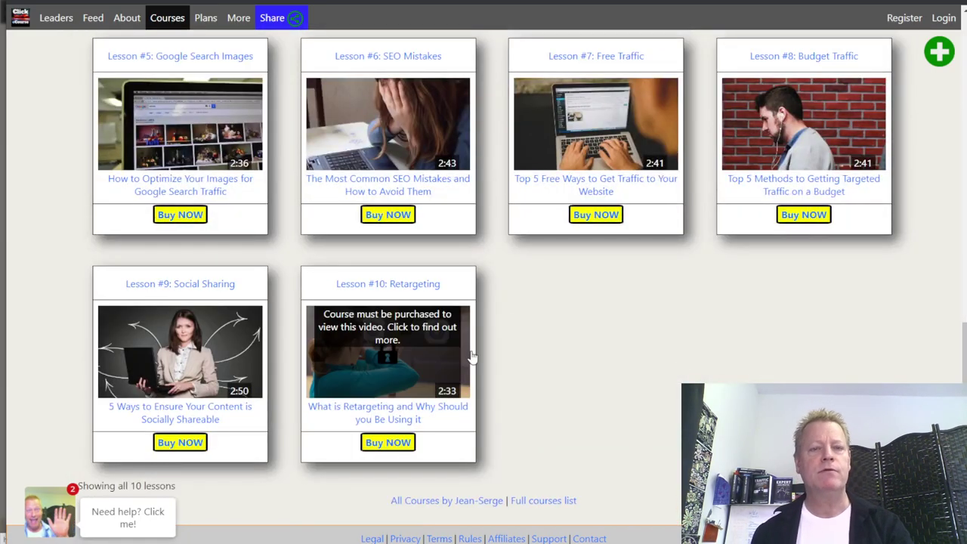
pyautogui.scroll(6, 501, 395)
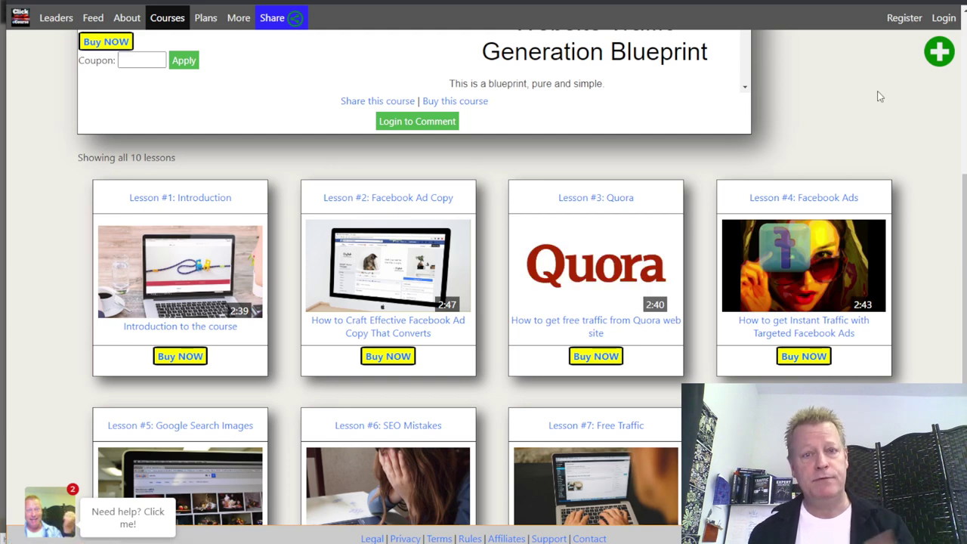
pyautogui.scroll(4, 718, 194)
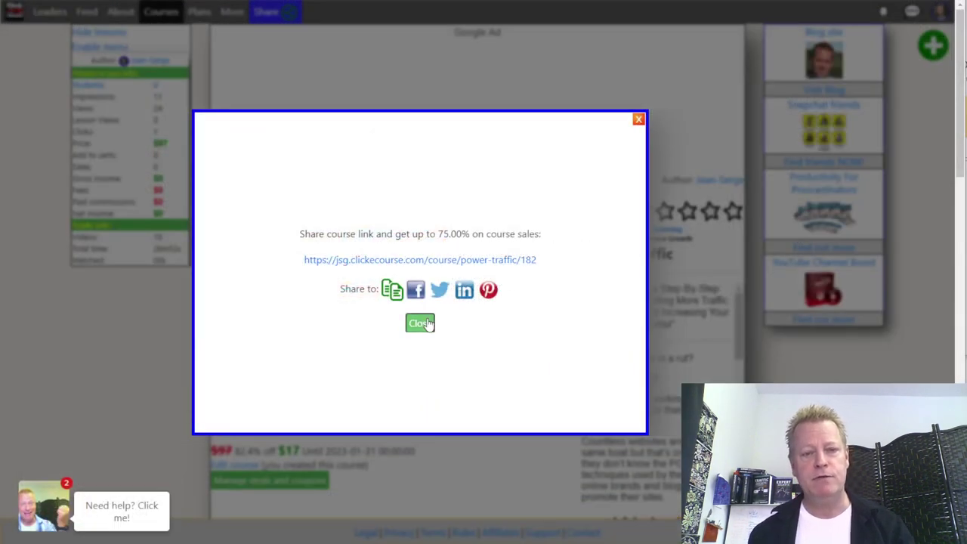
# - Close the share dialog and review the lessons, add-lesson and add-file options on the author's view of the course
pyautogui.click(419, 324)
pyautogui.scroll(-15, 561, 344)
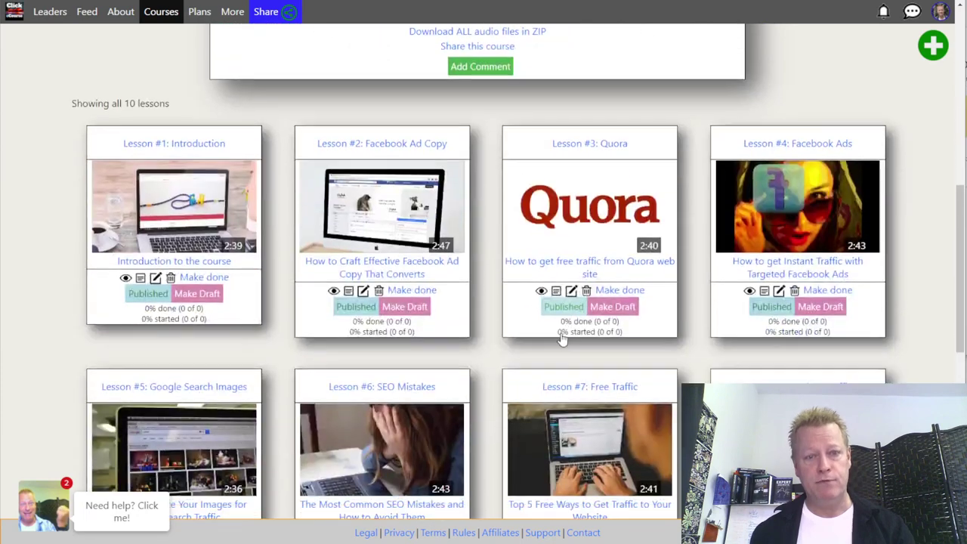
pyautogui.scroll(-4, 563, 340)
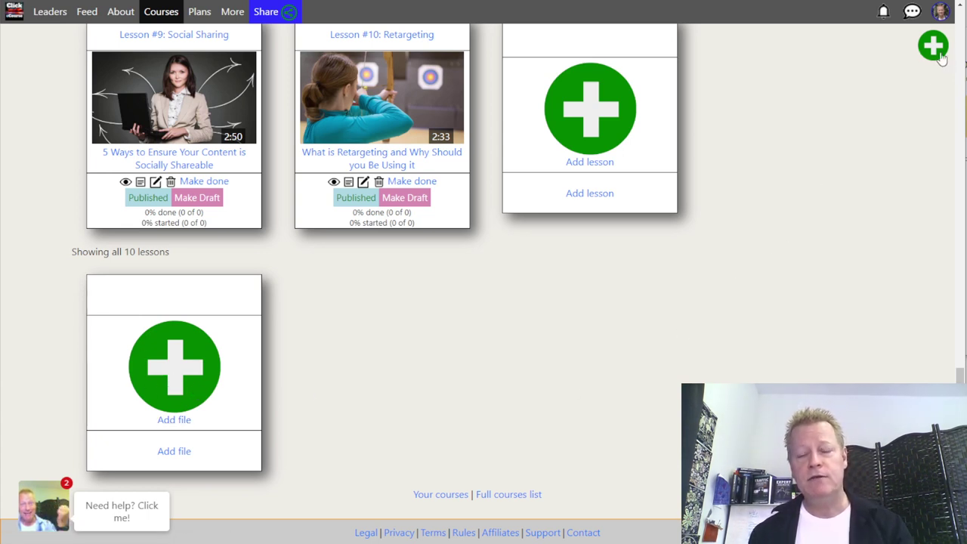
pyautogui.scroll(6, 923, 81)
pyautogui.scroll(4, 924, 46)
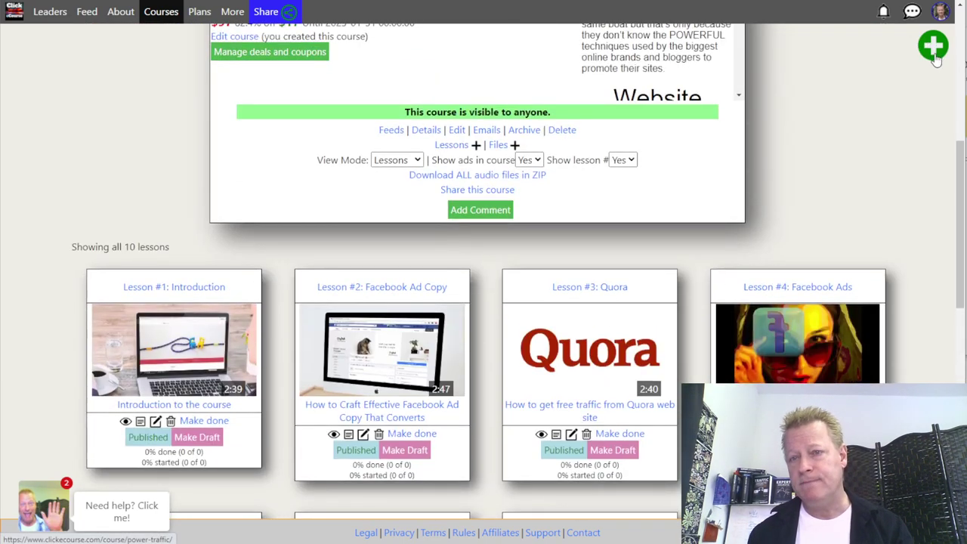
# - Start a new file for the Power Traffic course and switch its image from the automatic thumbnail to a custom file
pyautogui.click(934, 48)
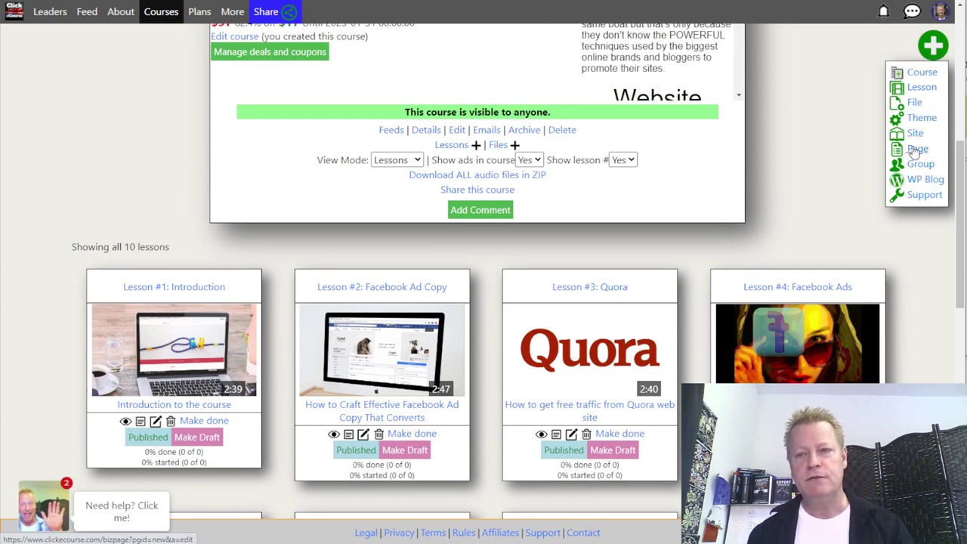
pyautogui.click(916, 106)
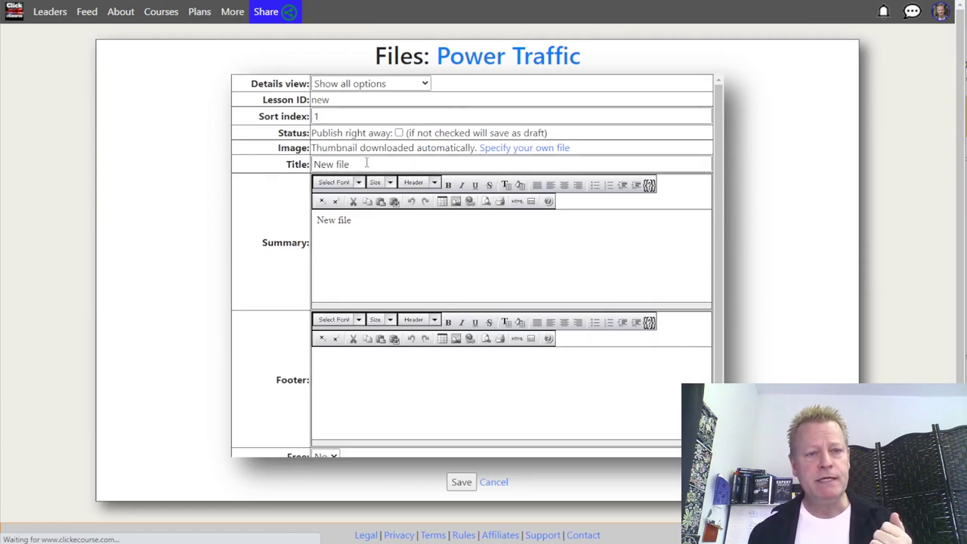
pyautogui.moveTo(365, 162); pyautogui.dragTo(292, 159)
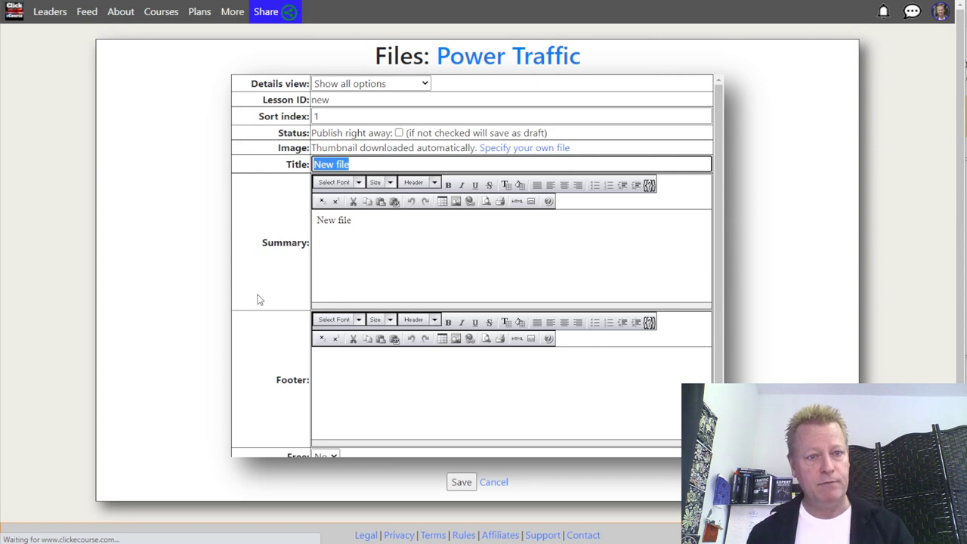
pyautogui.moveTo(322, 147); pyautogui.dragTo(454, 143)
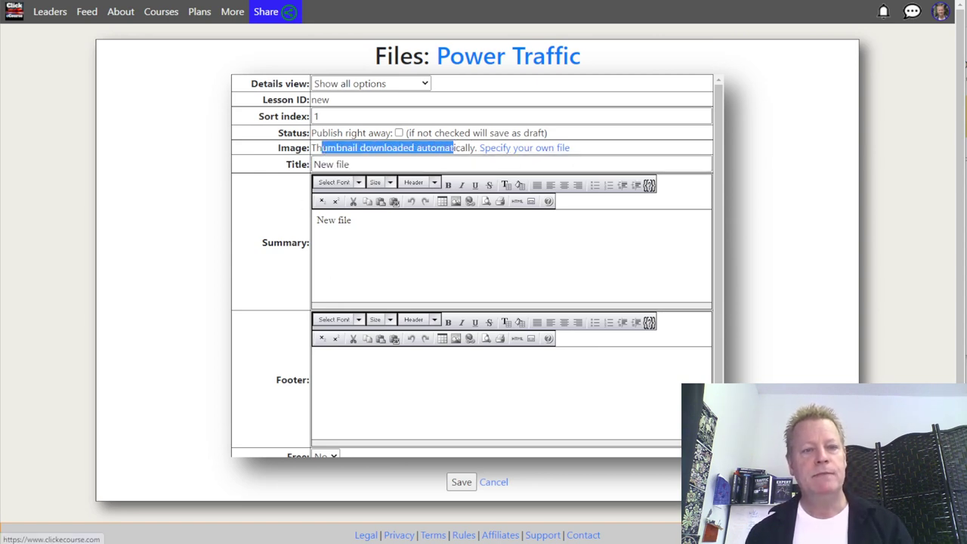
pyautogui.click(525, 150)
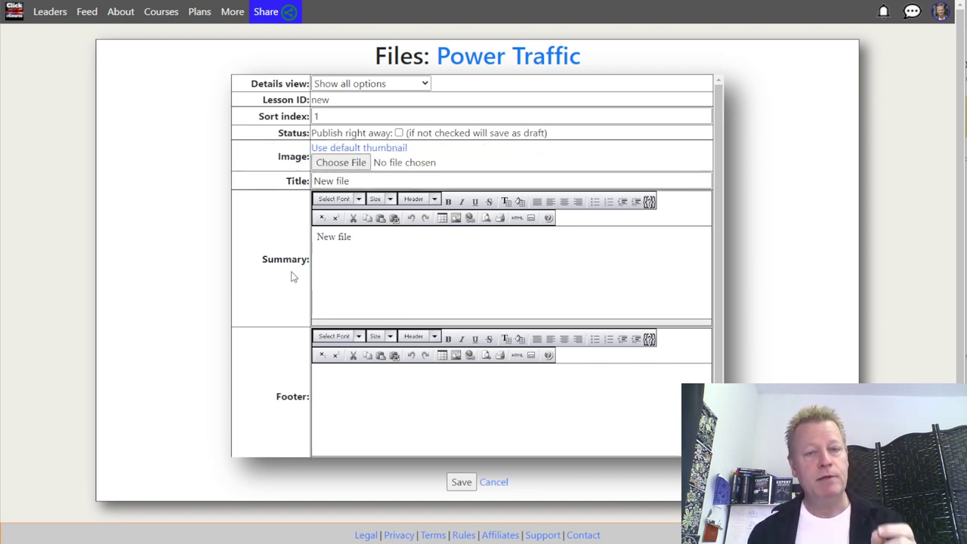
# - Set the new file's title to "Cheetsheet"
pyautogui.moveTo(352, 182); pyautogui.dragTo(298, 175)
pyautogui.write('Chee')
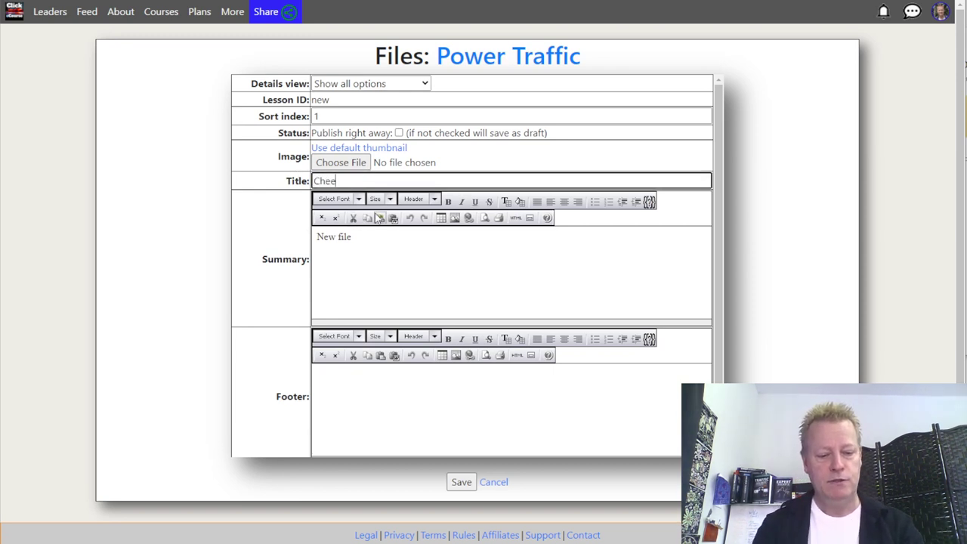
pyautogui.write('tsheet')
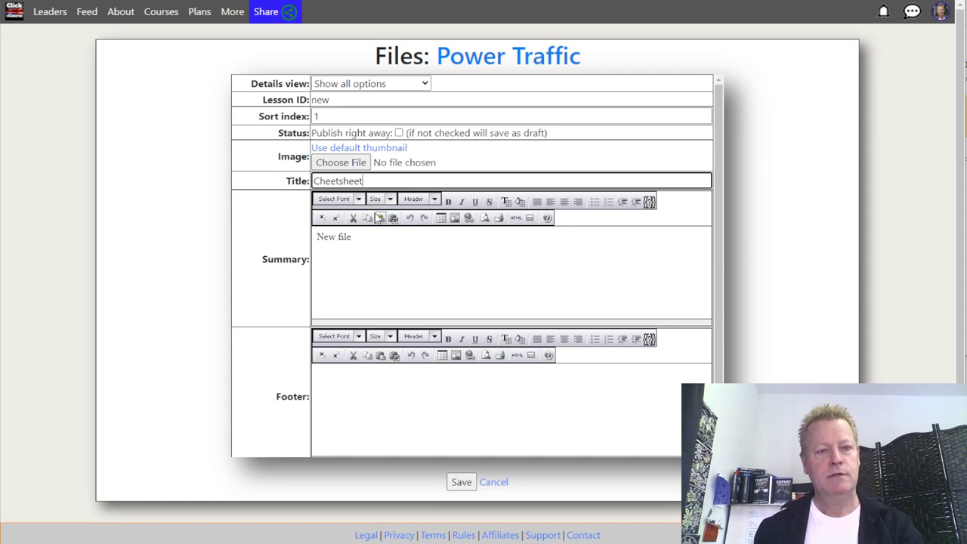
# - Replace the placeholder summary of the new file with "Cheatsheet for Power Traffic"
pyautogui.moveTo(368, 239); pyautogui.dragTo(314, 238)
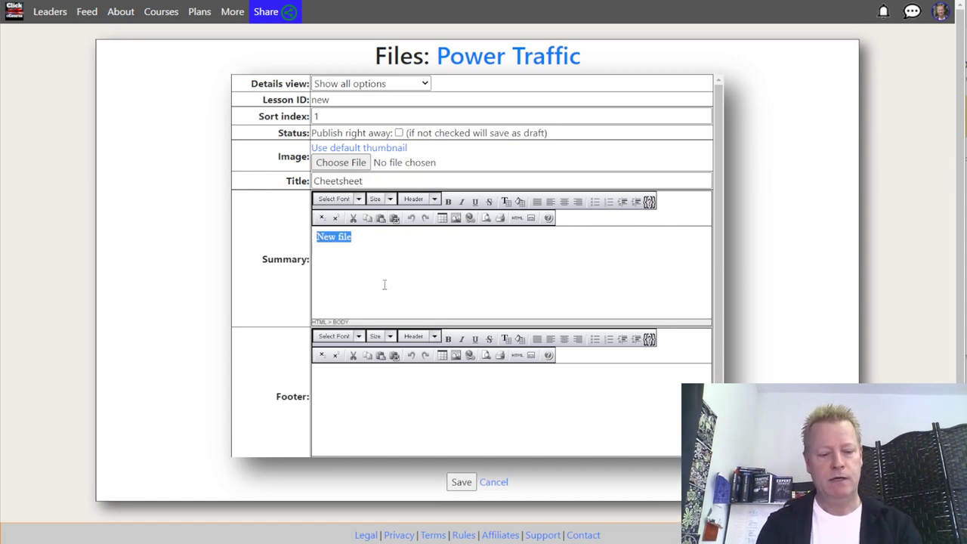
pyautogui.write('Cheets')
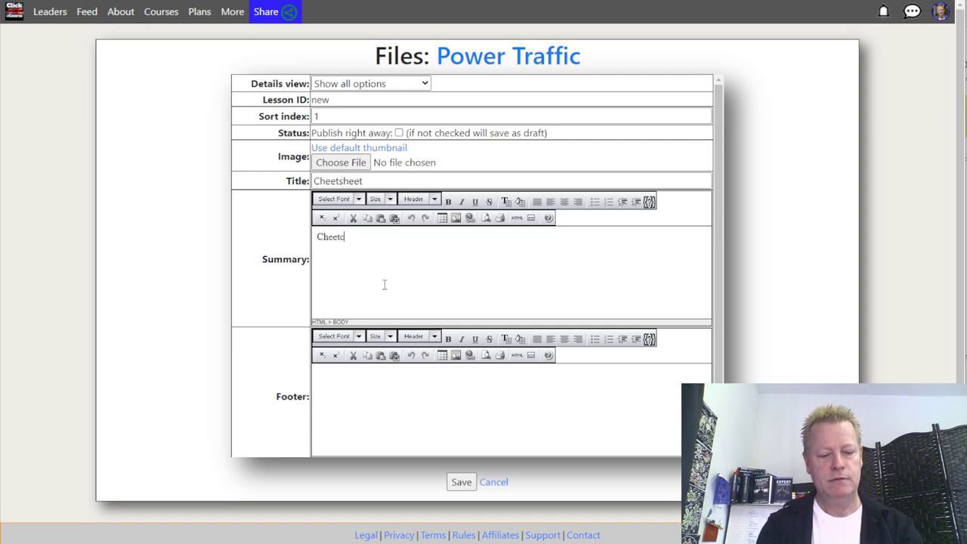
pyautogui.write('heet for T')
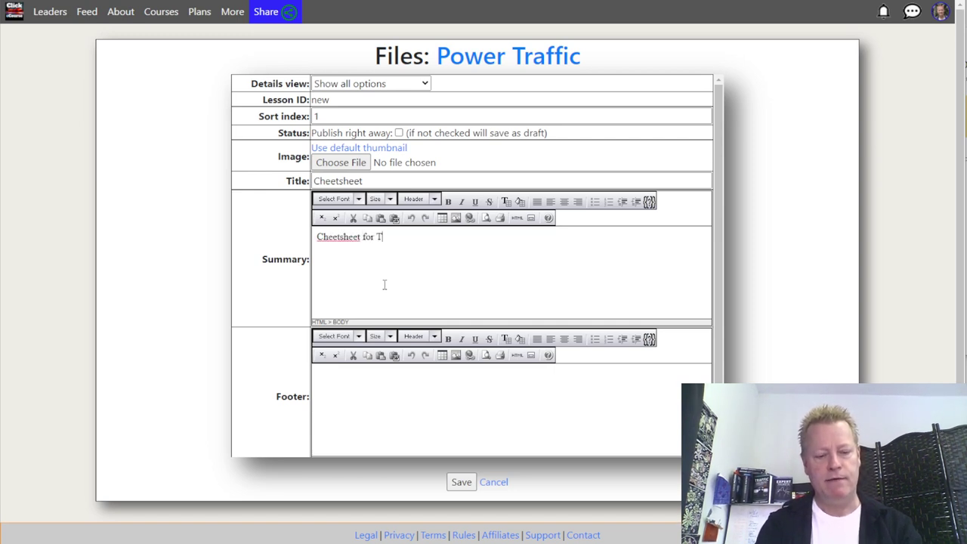
pyautogui.press('BackSpace')
pyautogui.press('BackSpace')
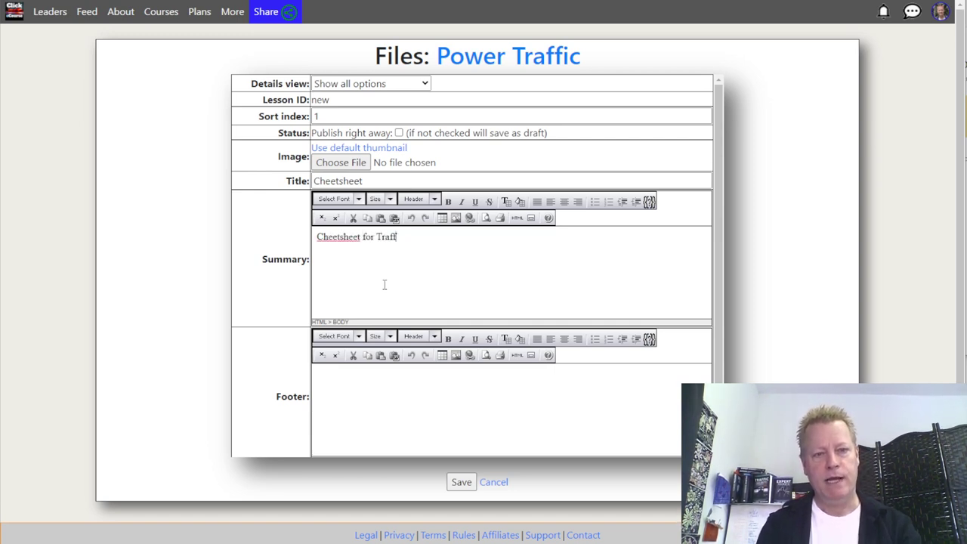
pyautogui.write('Power TR')
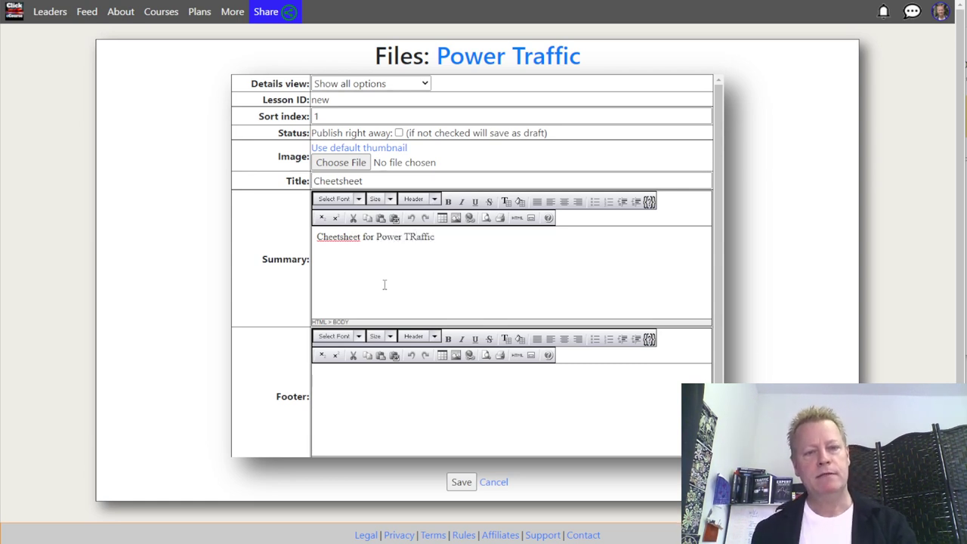
pyautogui.press('BackSpace')
pyautogui.write('r')
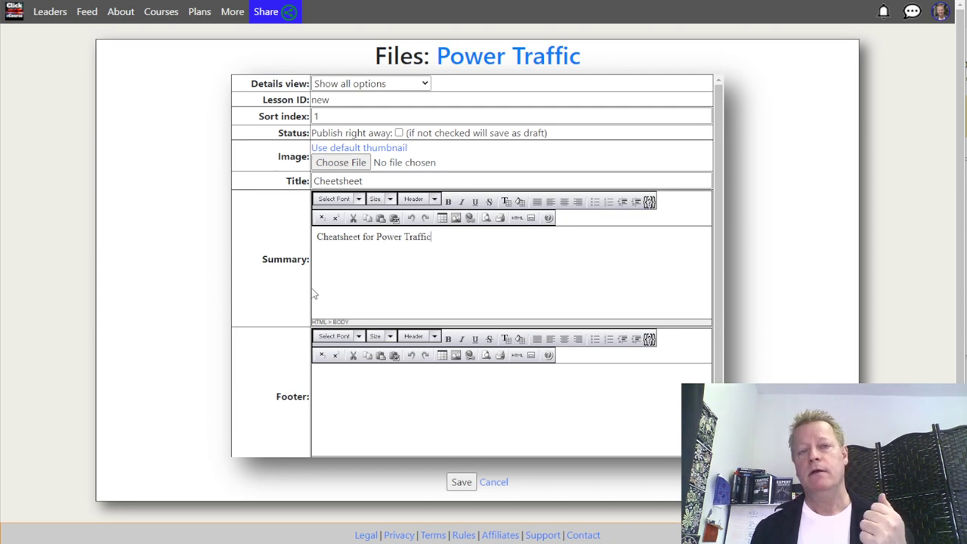
# - Start choosing a custom image for the file and browse to the inner PowerTraffic folder of the course materials
pyautogui.scroll(-2, 297, 292)
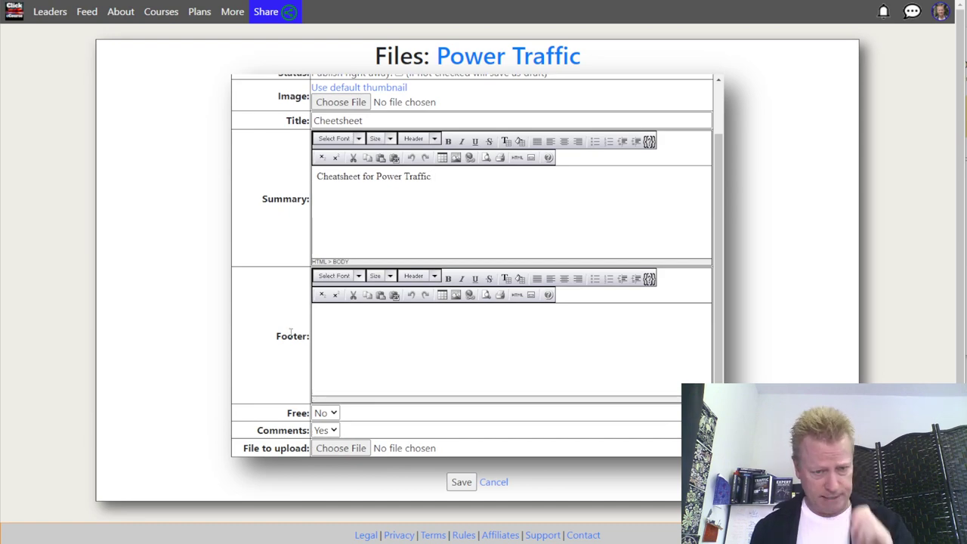
pyautogui.scroll(2, 290, 332)
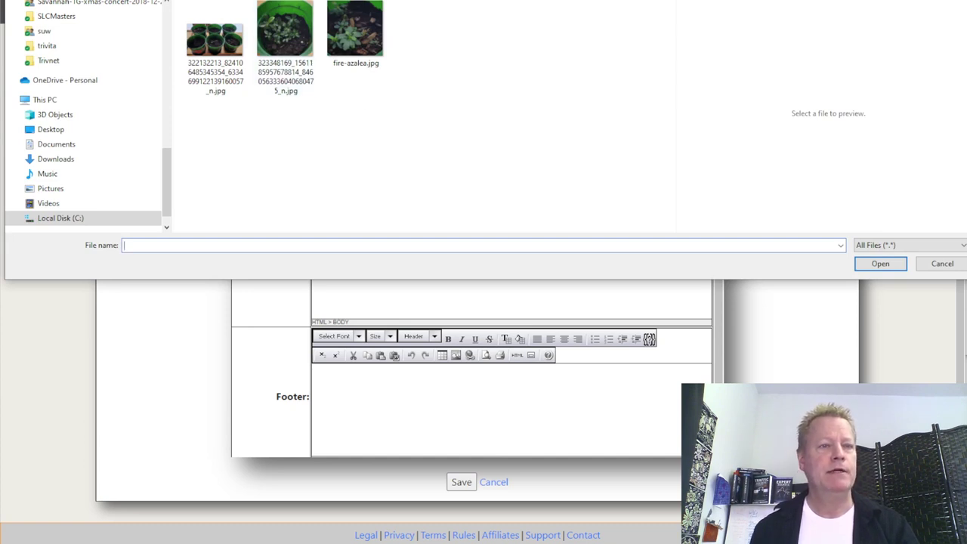
pyautogui.scroll(-15, 247, 151)
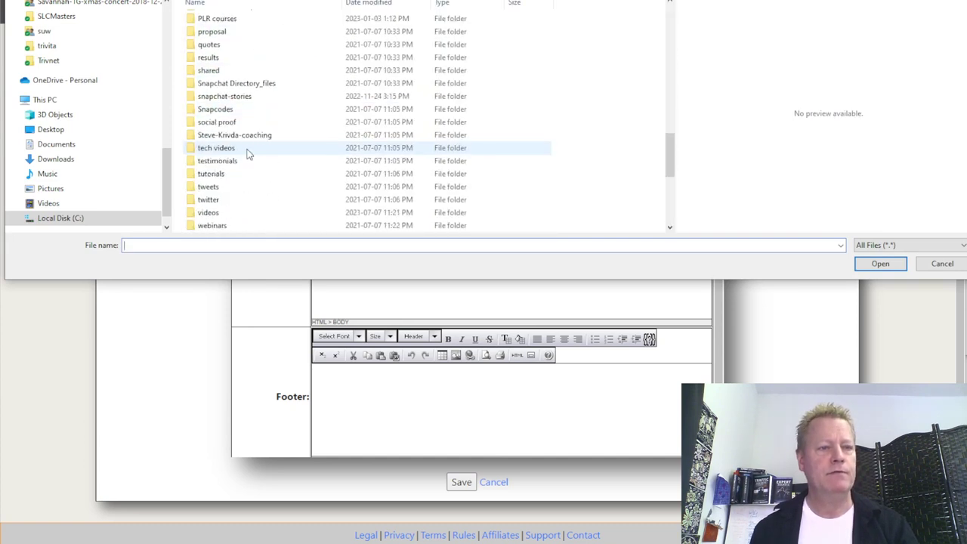
pyautogui.scroll(7, 248, 148)
pyautogui.click(225, 172)
pyautogui.doubleClick(225, 172)
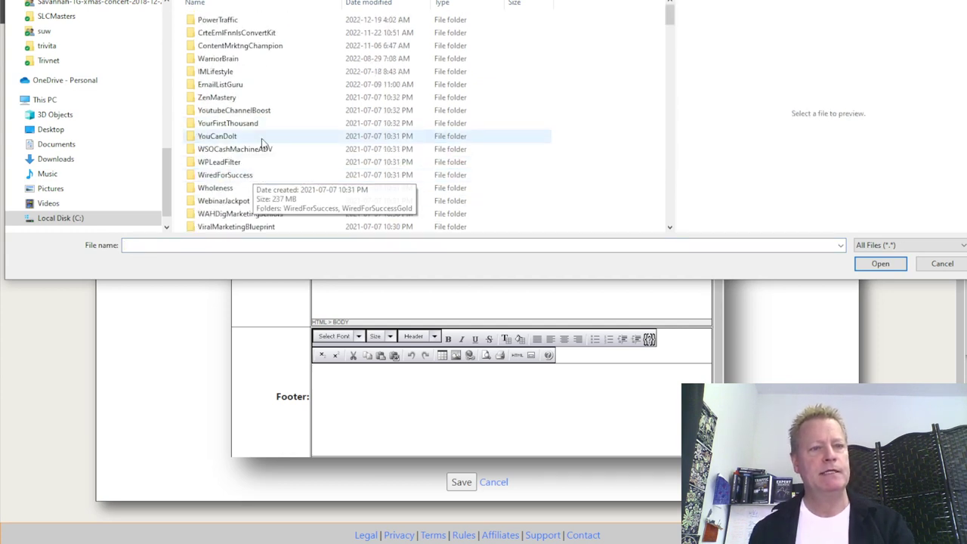
pyautogui.doubleClick(229, 22)
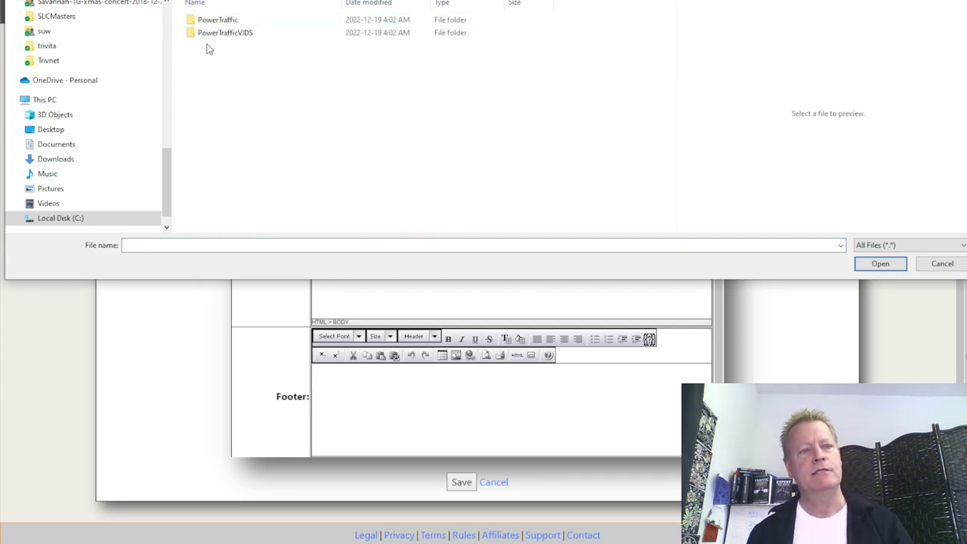
pyautogui.doubleClick(222, 22)
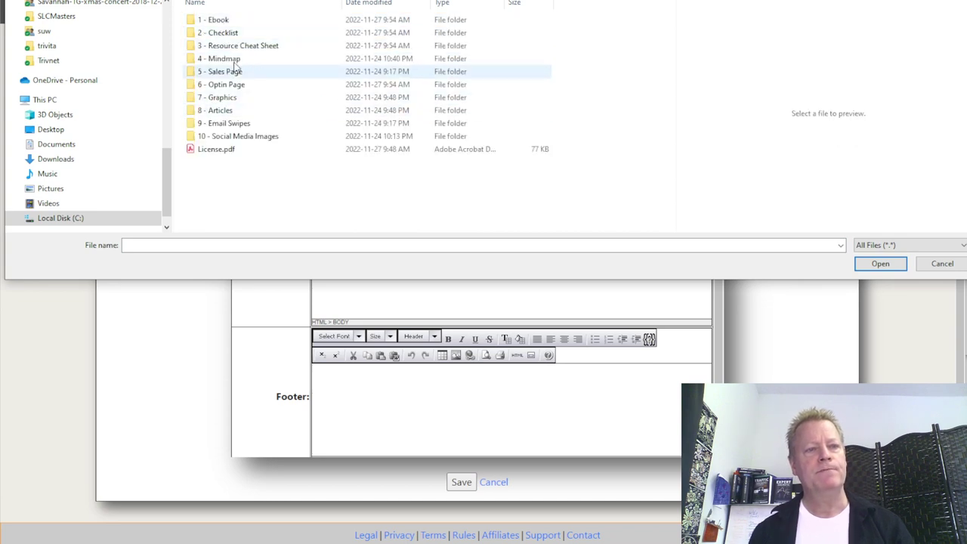
# - Choose ebook-stacked-medium.png from the "7 - Graphics" folder as the file's image
pyautogui.click(225, 20)
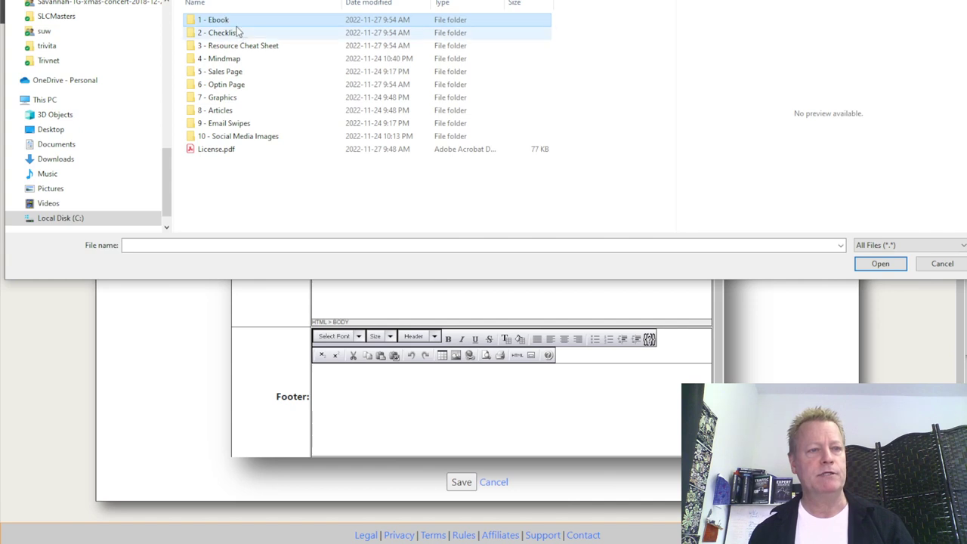
pyautogui.click(231, 34)
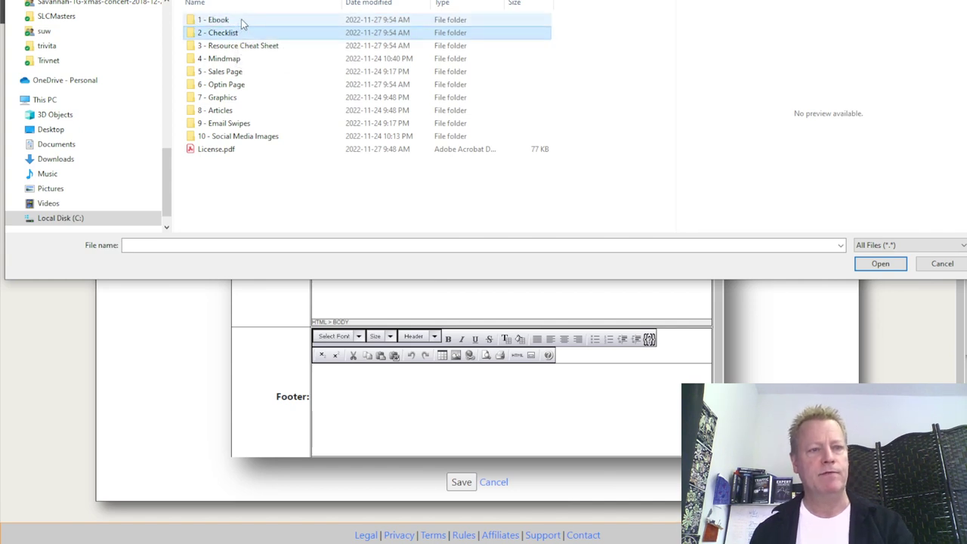
pyautogui.doubleClick(241, 22)
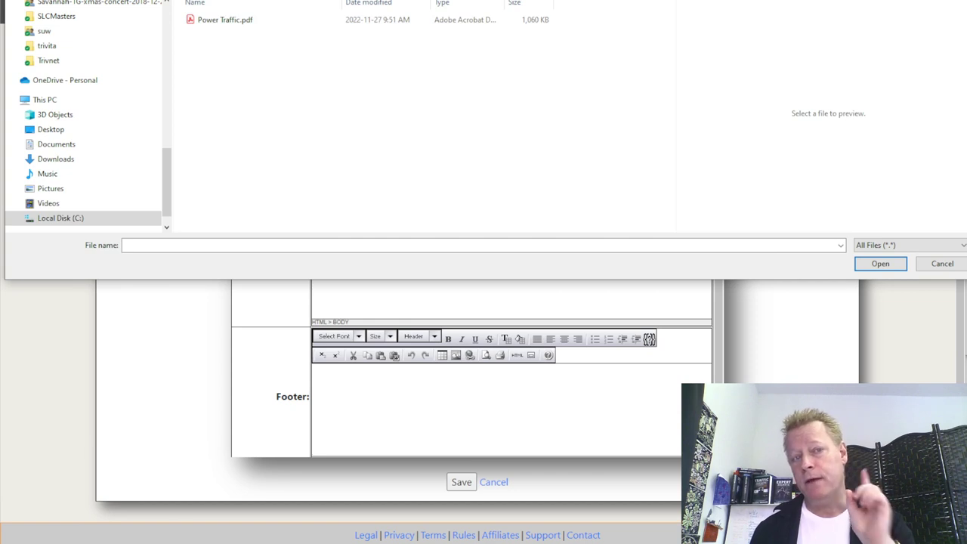
pyautogui.hotkey('alt', 'Up')
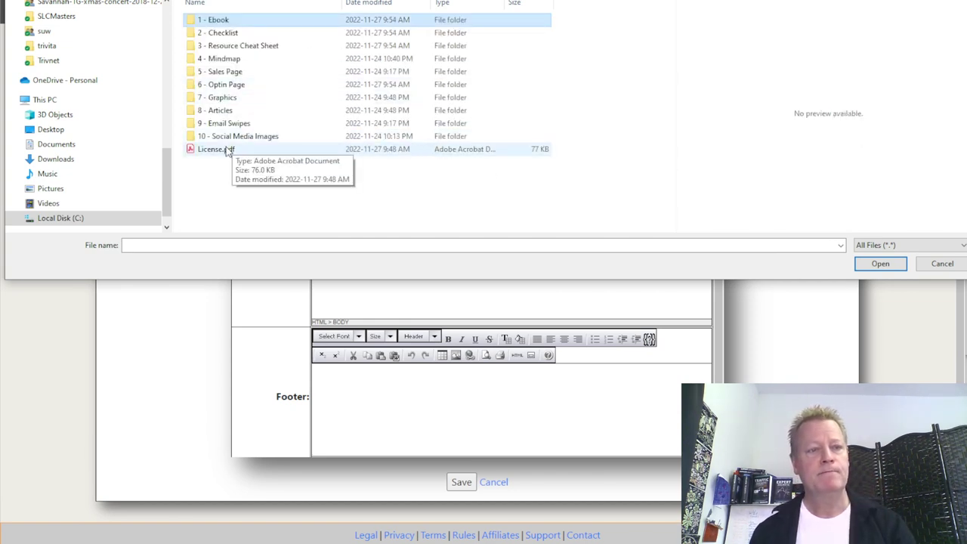
pyautogui.doubleClick(220, 99)
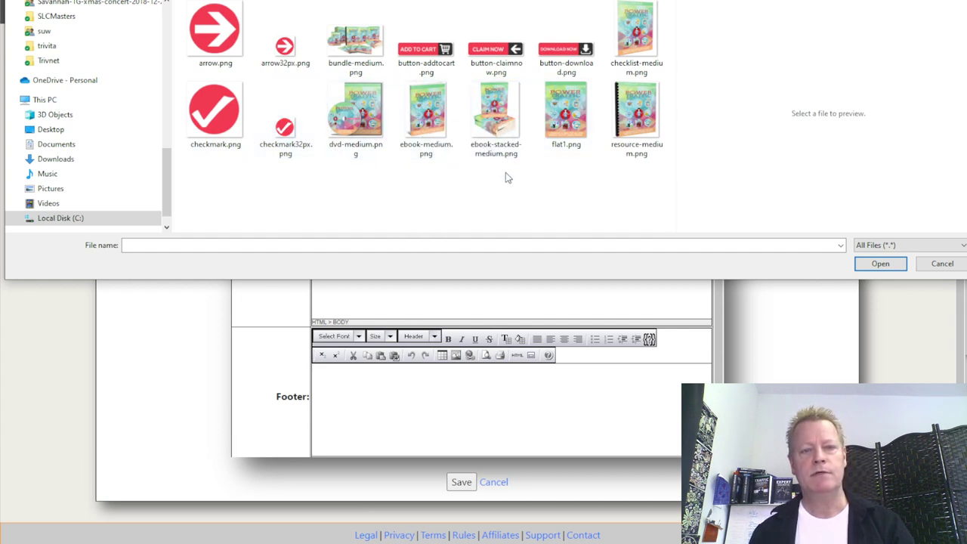
pyautogui.click(498, 124)
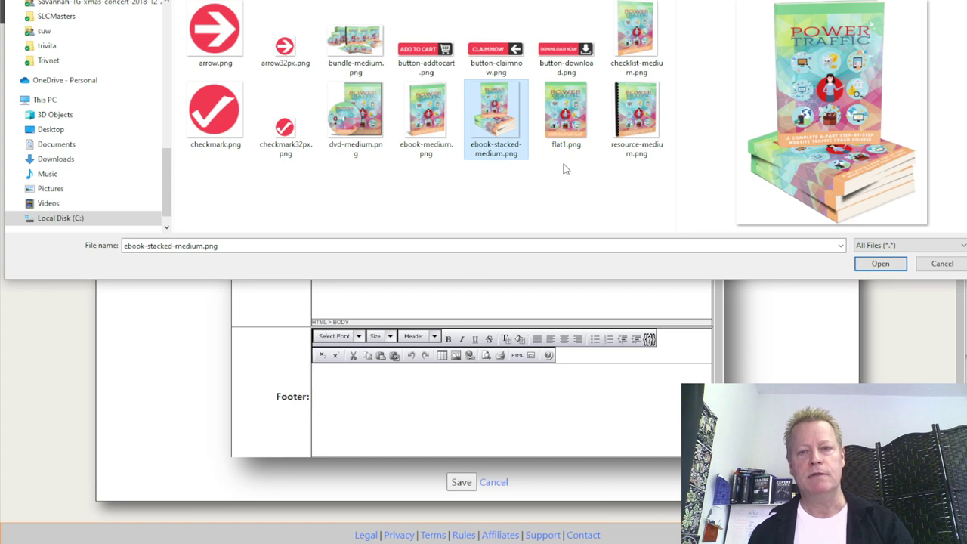
pyautogui.click(881, 263)
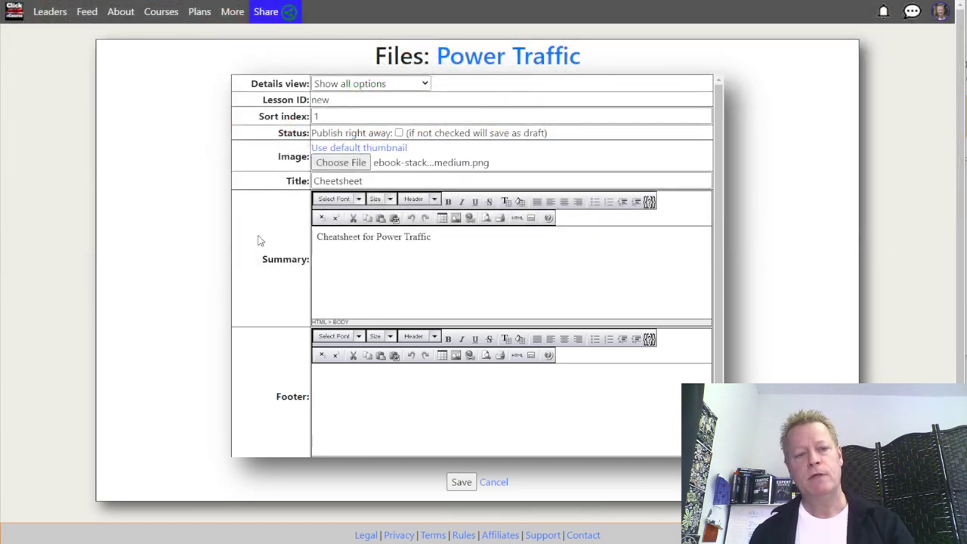
# - Choose Power Traffic.pdf from the "1 - Ebook" folder as the file to upload
pyautogui.scroll(-1, 261, 257)
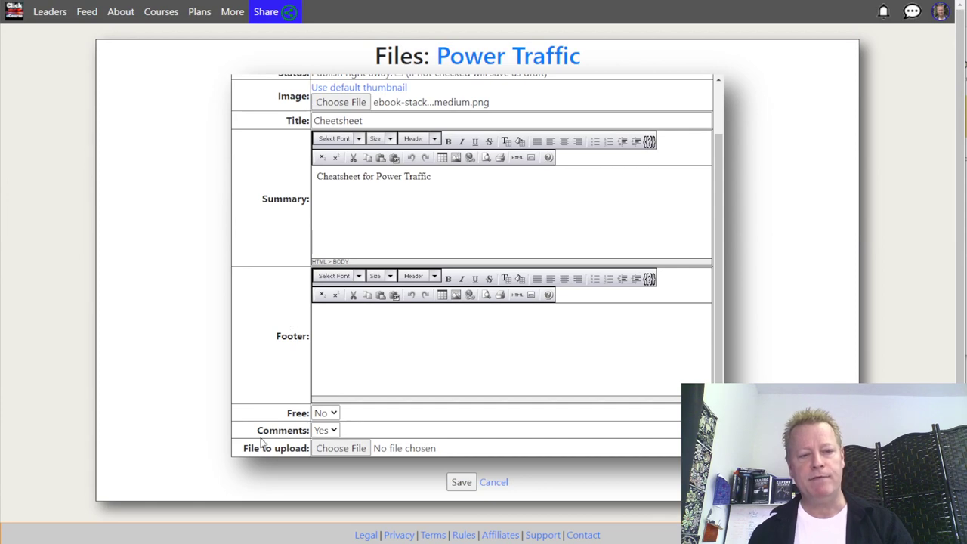
pyautogui.moveTo(245, 452); pyautogui.dragTo(299, 460)
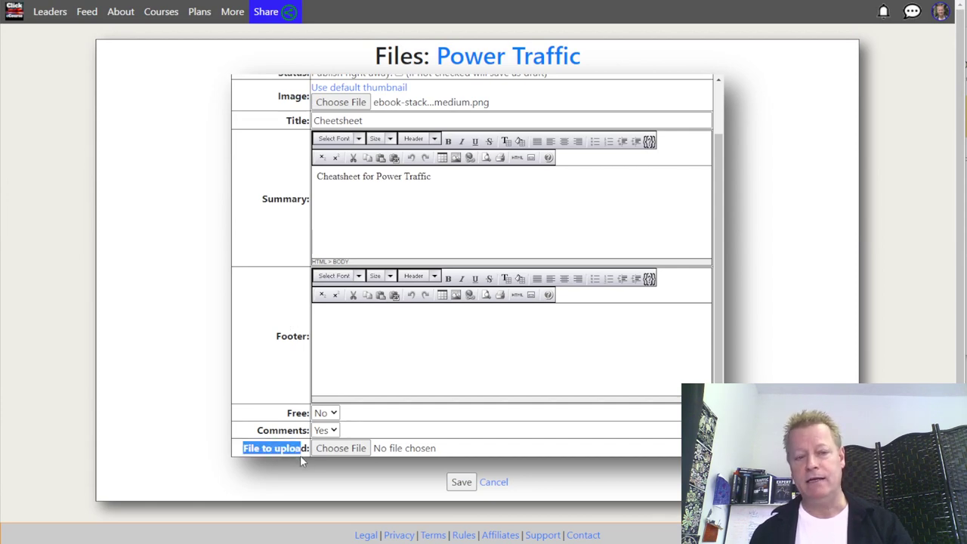
pyautogui.click(333, 449)
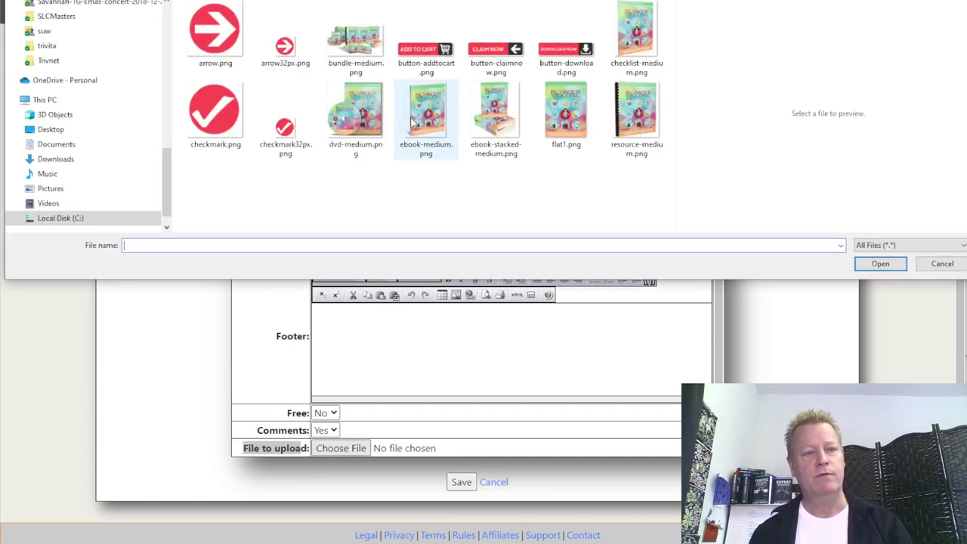
pyautogui.hotkey('alt', 'Up')
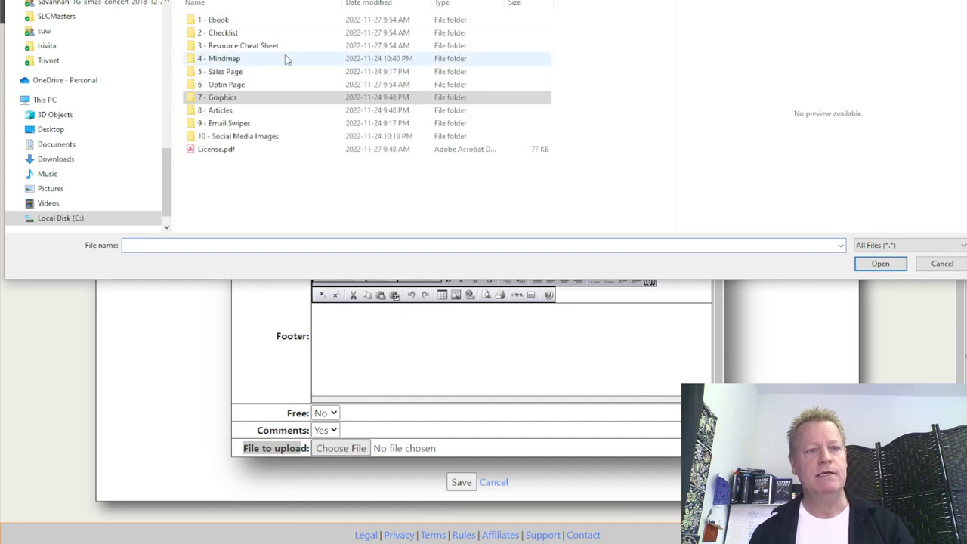
pyautogui.doubleClick(228, 22)
pyautogui.click(248, 21)
pyautogui.click(244, 21)
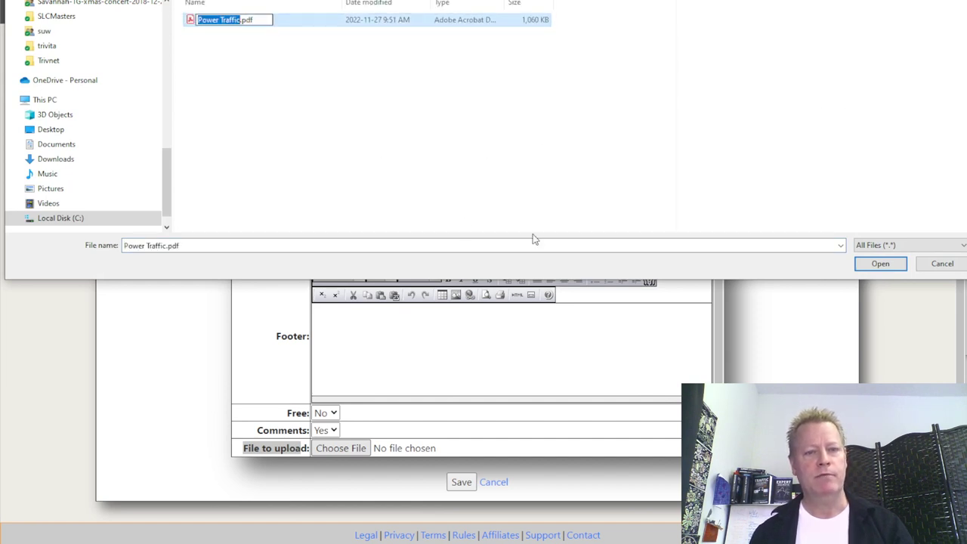
pyautogui.click(343, 80)
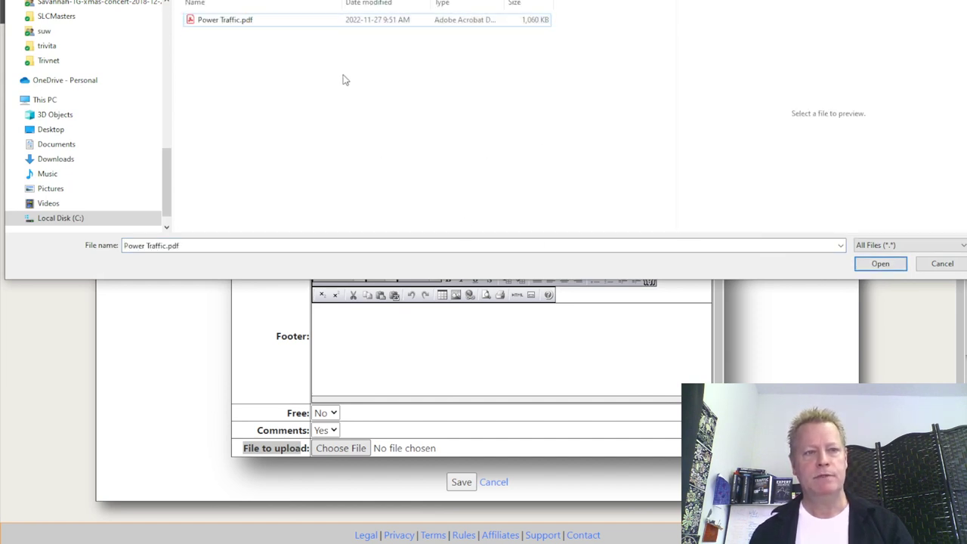
pyautogui.doubleClick(235, 21)
# - Change the file's title to "Ebook" and its summary to "e-book for Power Traffic"
pyautogui.scroll(2, 374, 192)
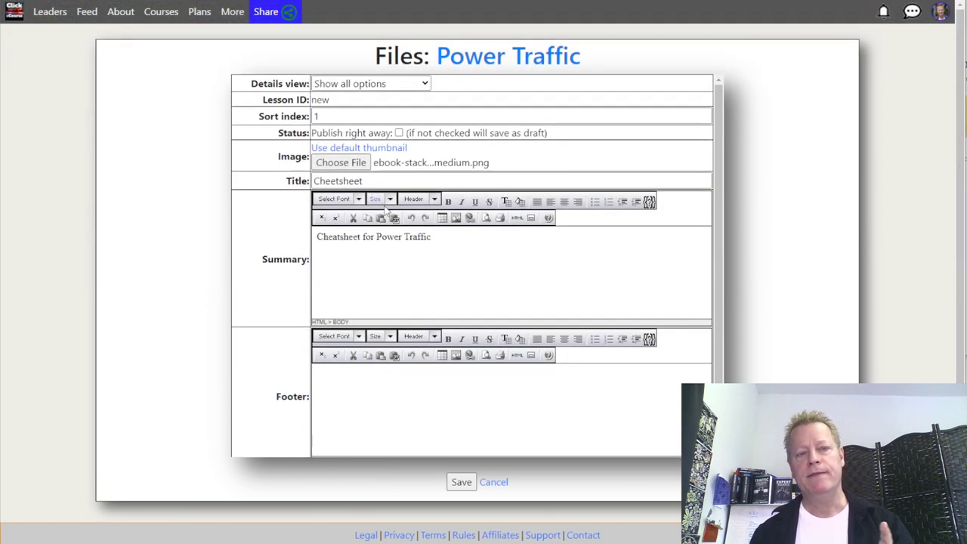
pyautogui.doubleClick(341, 179)
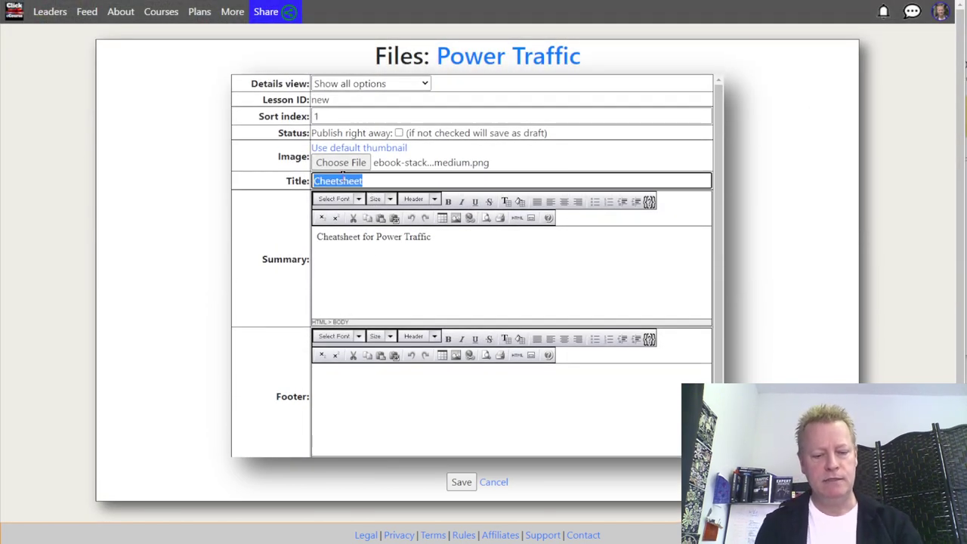
pyautogui.write('Ebook')
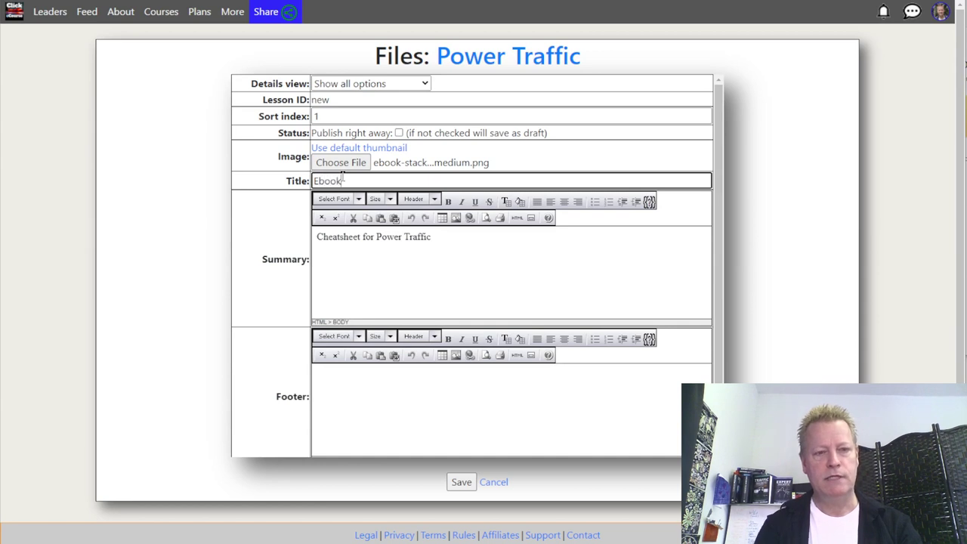
pyautogui.doubleClick(336, 236)
pyautogui.write('e-book')
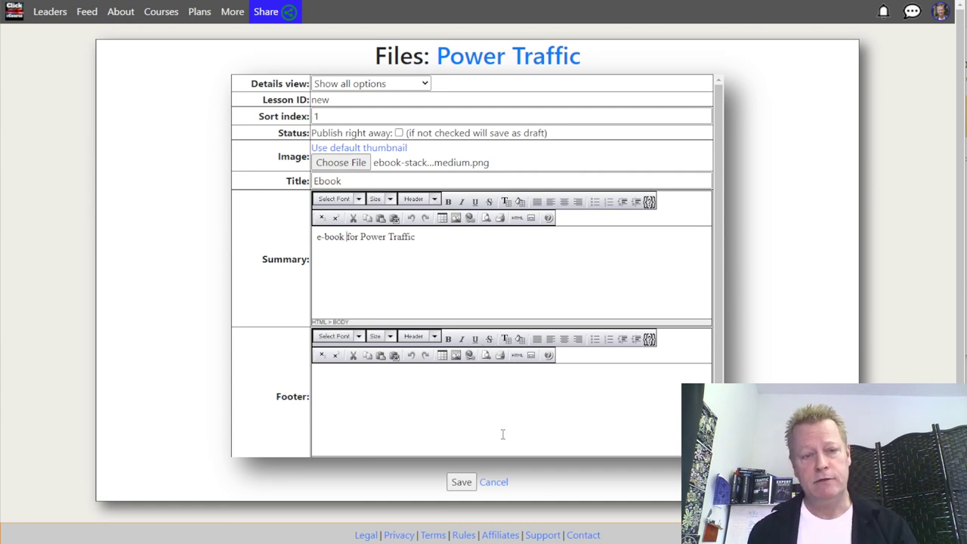
# - Review the choices offered for the file's details view, free access and comments without changing them
pyautogui.click(353, 88)
pyautogui.click(276, 93)
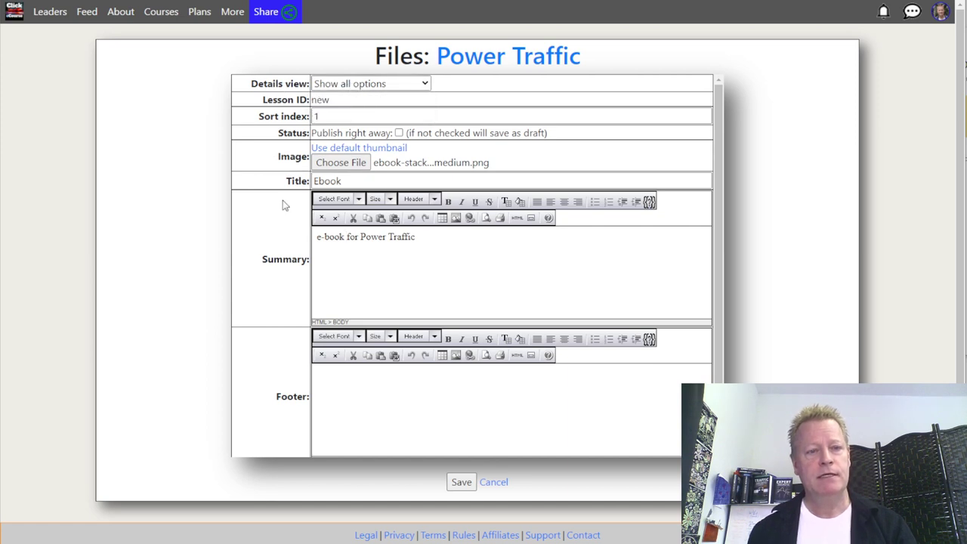
pyautogui.scroll(-1, 283, 204)
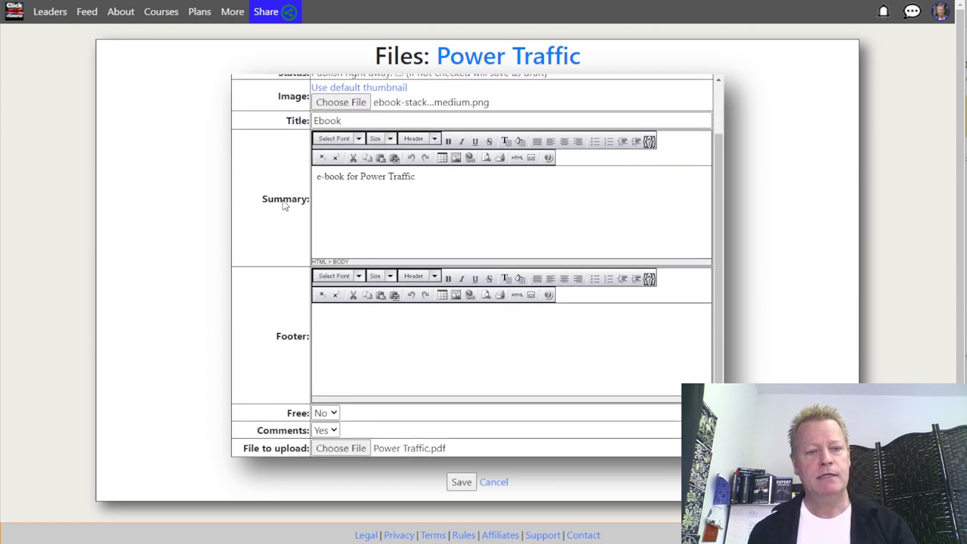
pyautogui.click(323, 415)
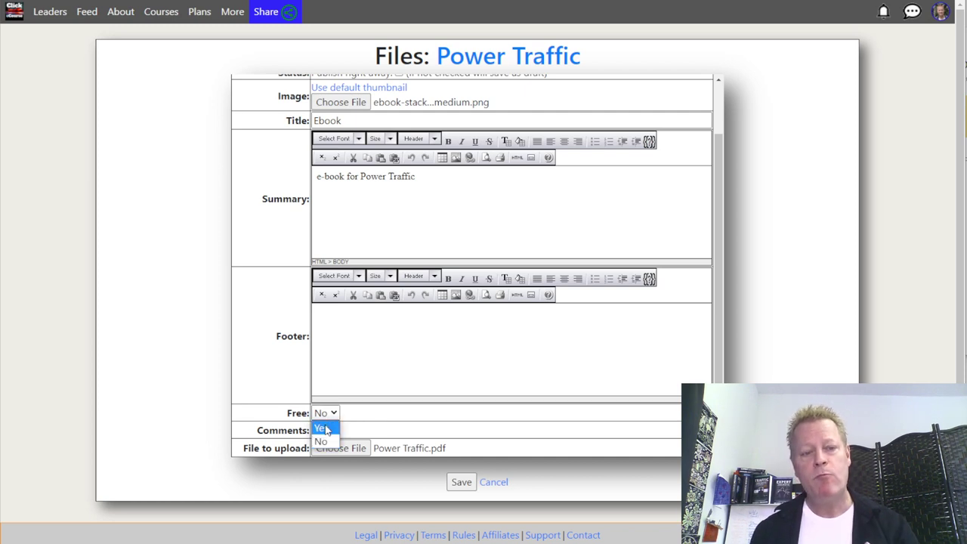
pyautogui.click(366, 419)
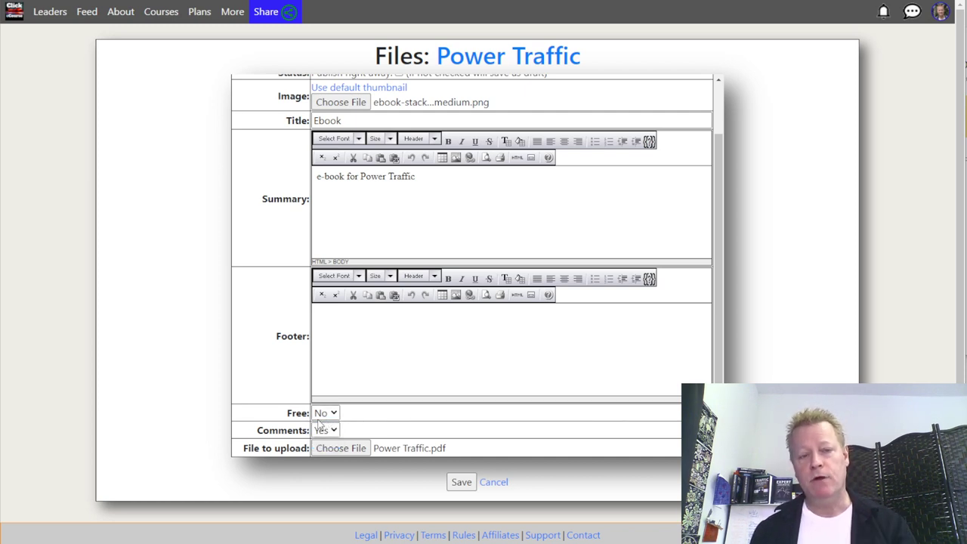
pyautogui.click(330, 433)
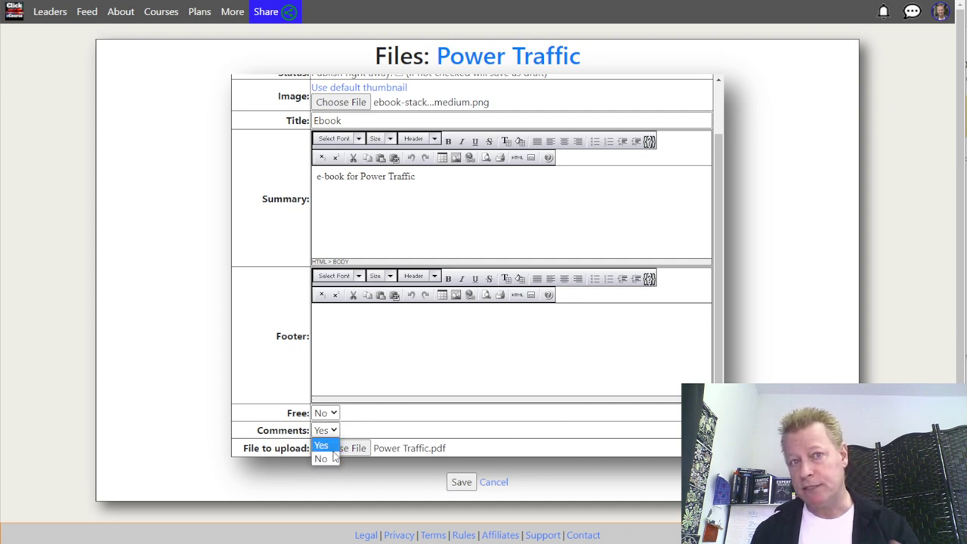
pyautogui.click(421, 420)
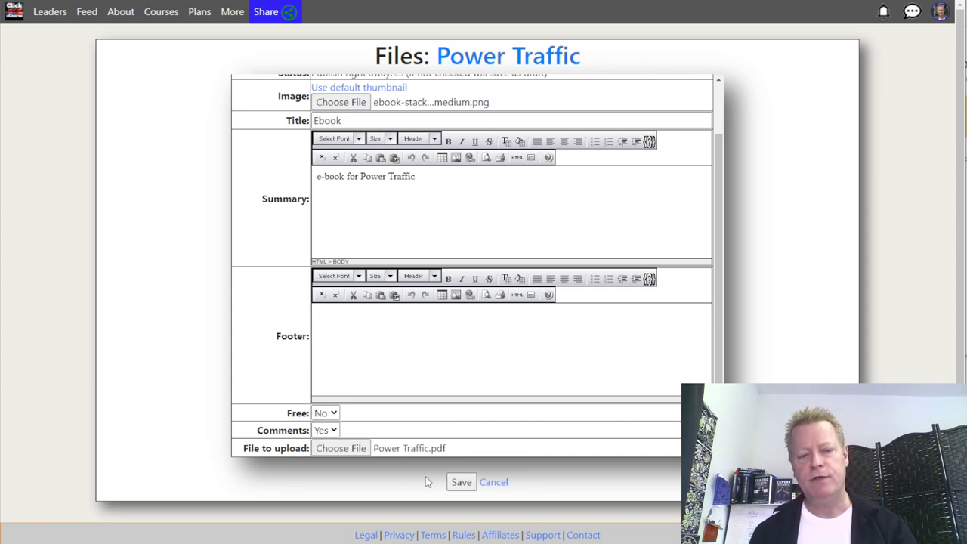
# - Save the new Ebook file and publish it on the Power Traffic course page
pyautogui.click(458, 482)
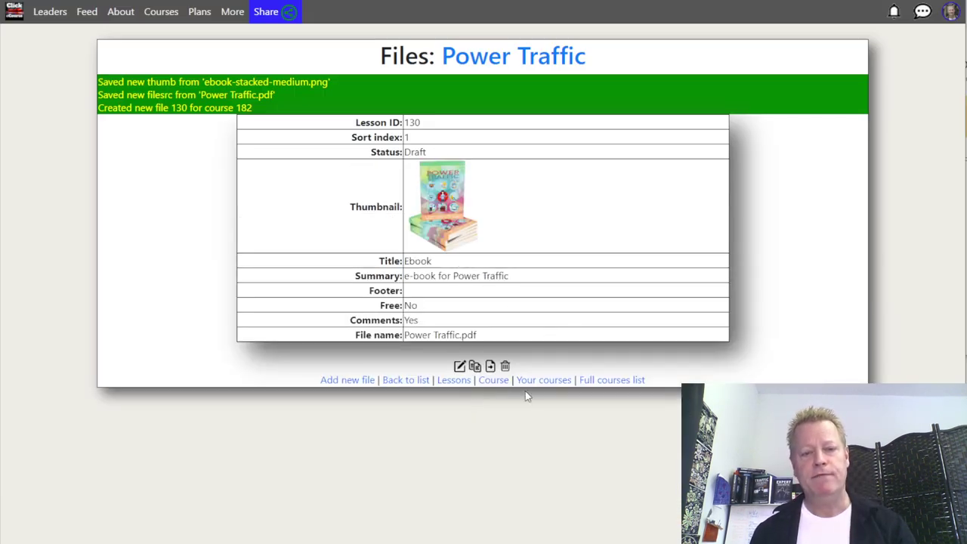
pyautogui.click(492, 59)
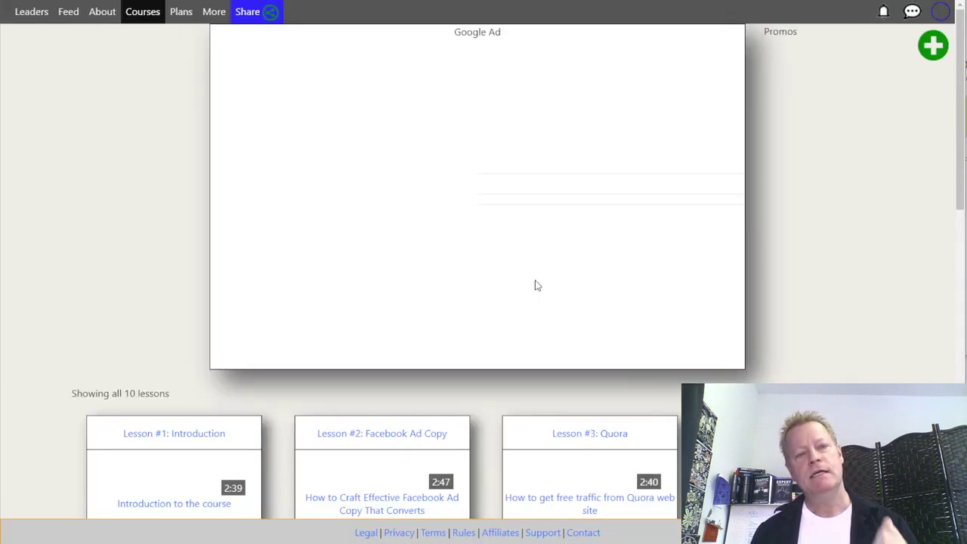
pyautogui.scroll(-15, 468, 427)
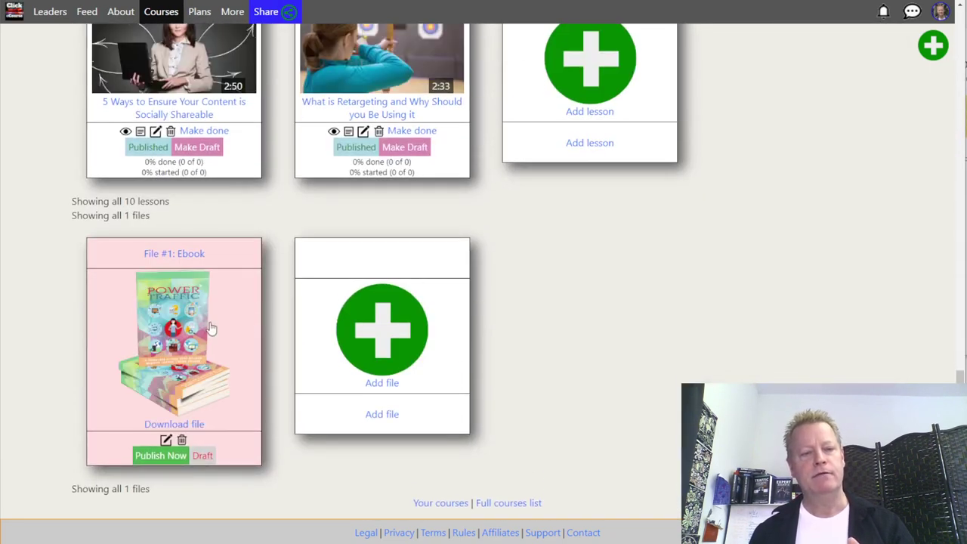
pyautogui.click(160, 455)
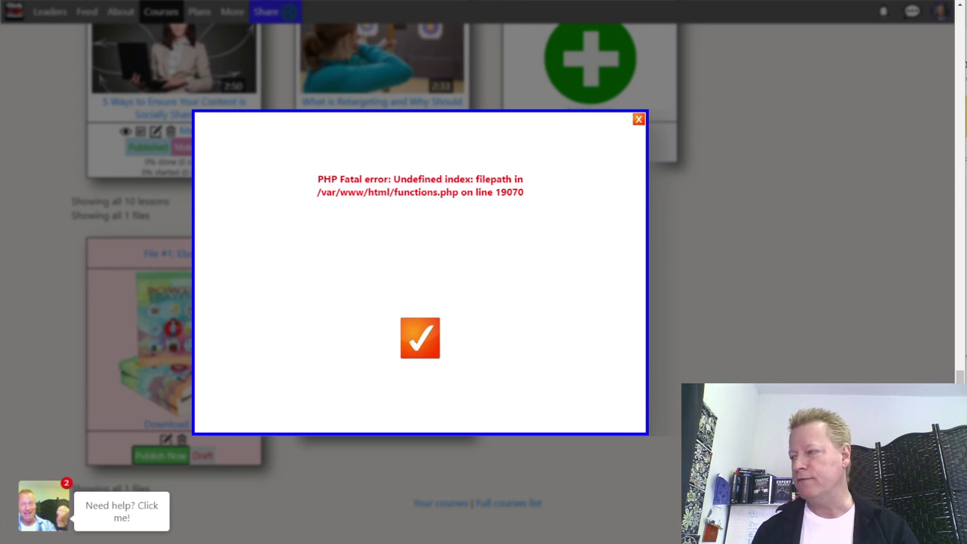
pyautogui.press('Escape')
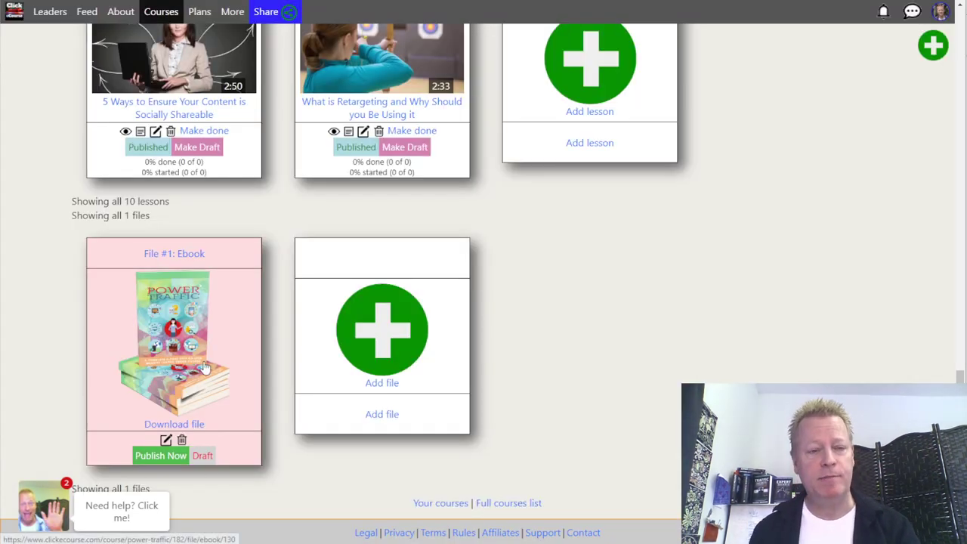
pyautogui.click(160, 455)
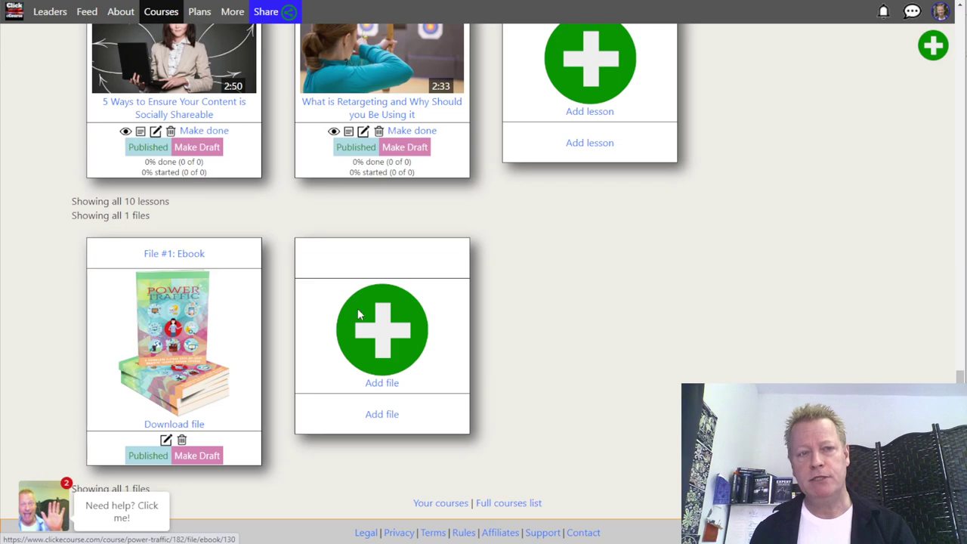
# - Open the course's share link in an incognito window and view the lessons and files the public sees
pyautogui.scroll(14, 357, 308)
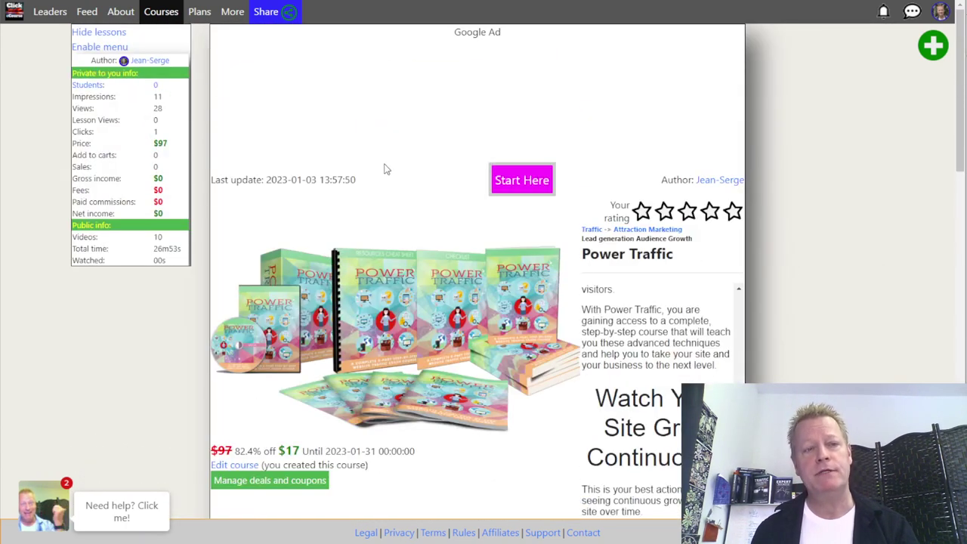
pyautogui.click(270, 12)
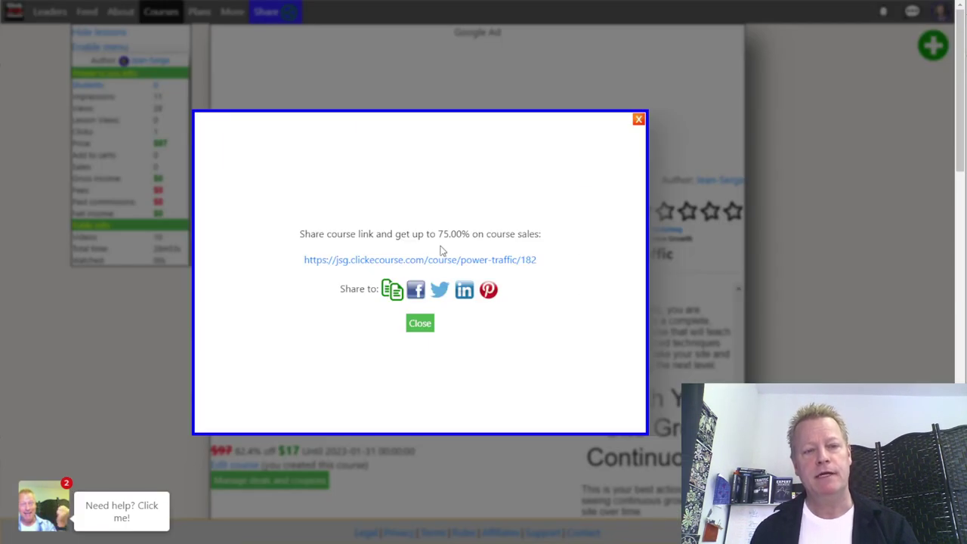
pyautogui.rightClick(393, 262)
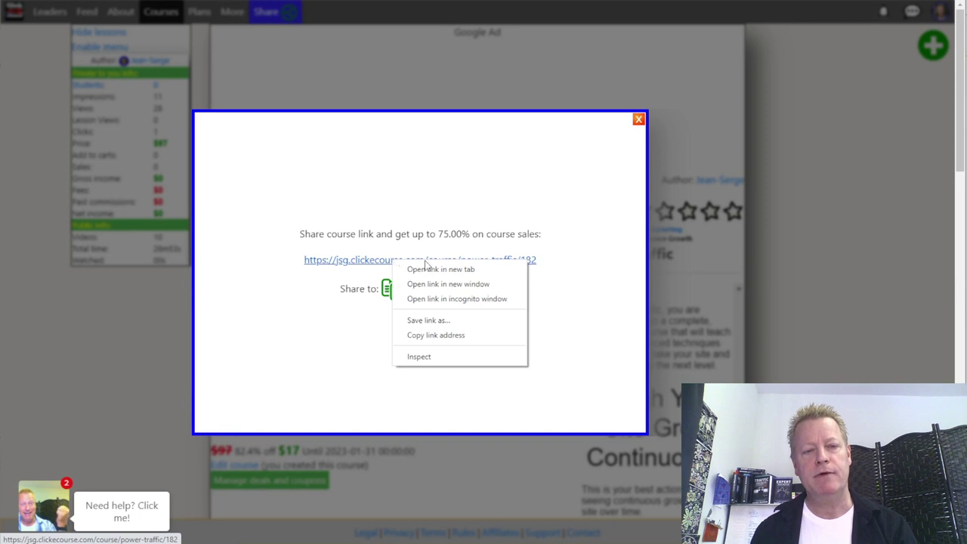
pyautogui.click(427, 300)
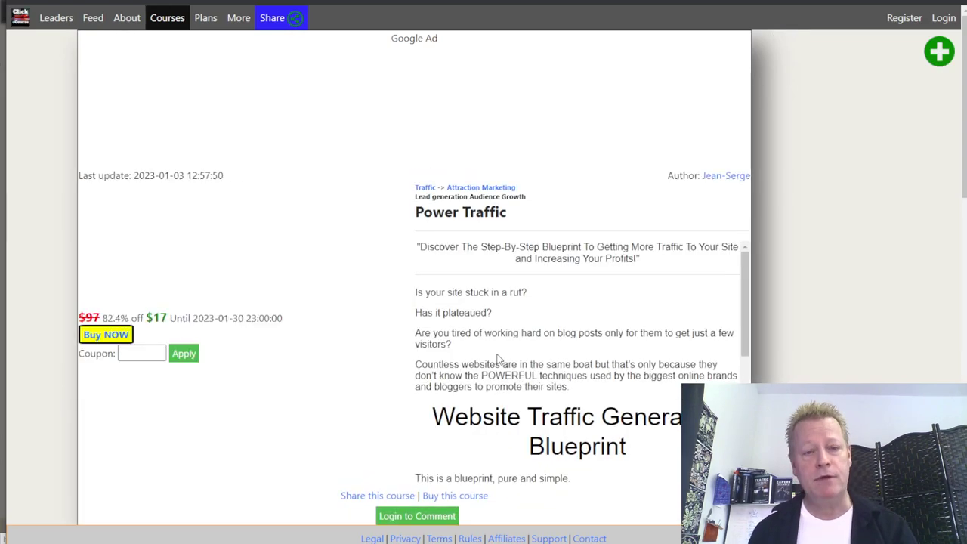
pyautogui.scroll(-3, 511, 350)
pyautogui.scroll(-8, 359, 376)
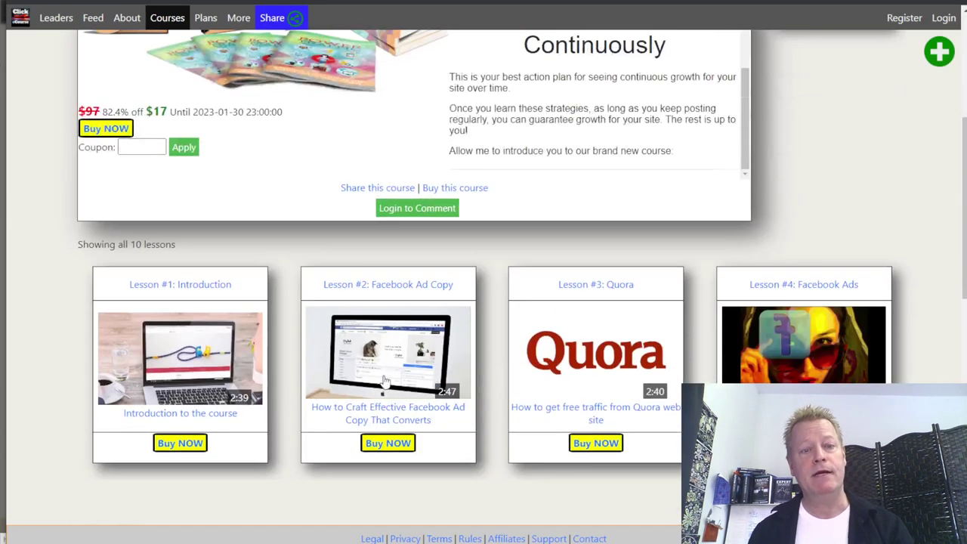
pyautogui.scroll(-5, 359, 375)
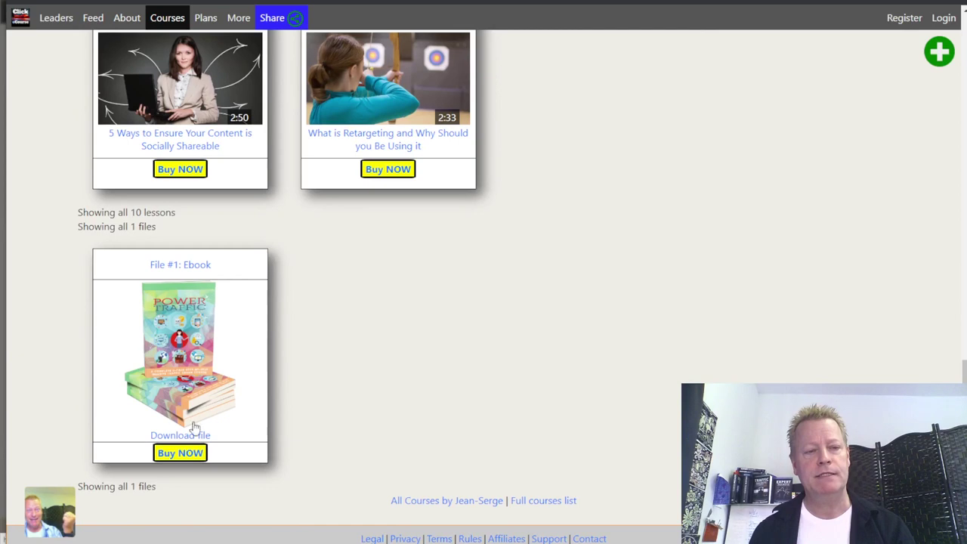
# - Try to open the Ebook file as a public visitor and accept the offer to find out more, leaving the share dialog closed
pyautogui.click(188, 375)
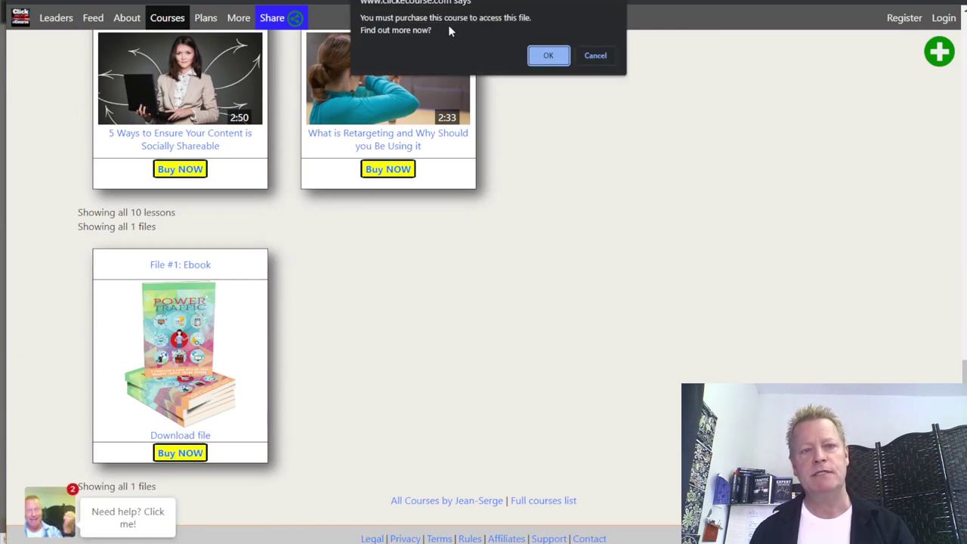
pyautogui.click(548, 57)
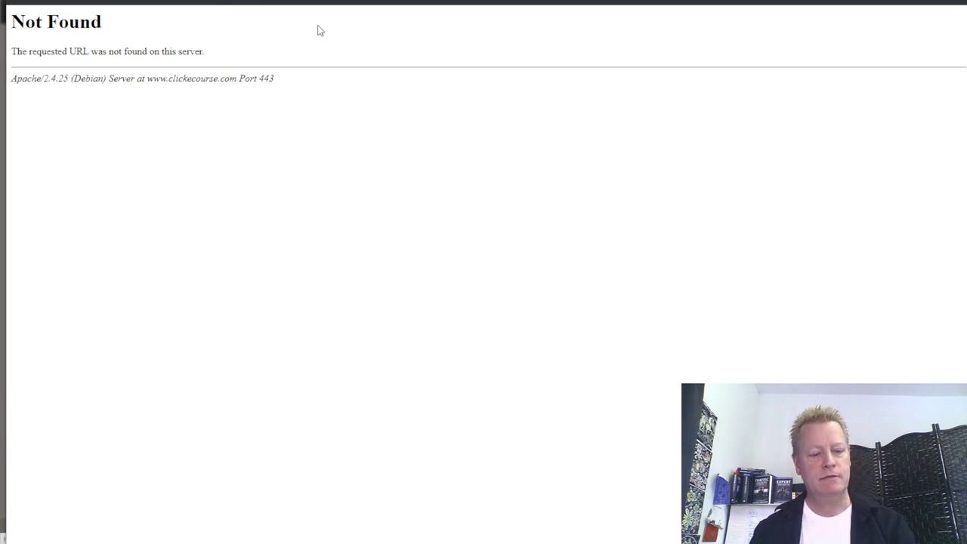
pyautogui.hotkey('ctrl', 'l')
pyautogui.press('Escape')
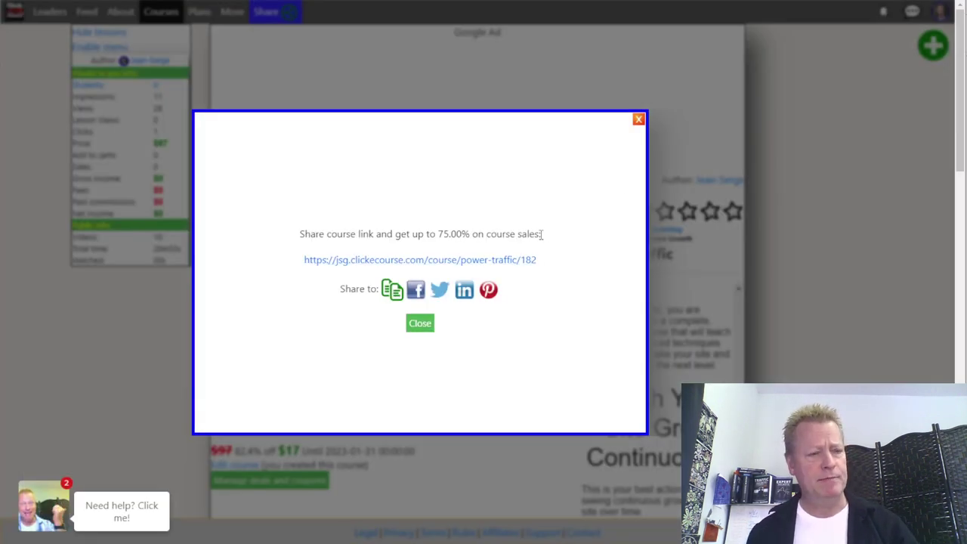
pyautogui.click(423, 328)
# - Add another file to the course and choose Checklist.pdf from the "2 - Checklist" folder as its upload
pyautogui.scroll(-17, 578, 359)
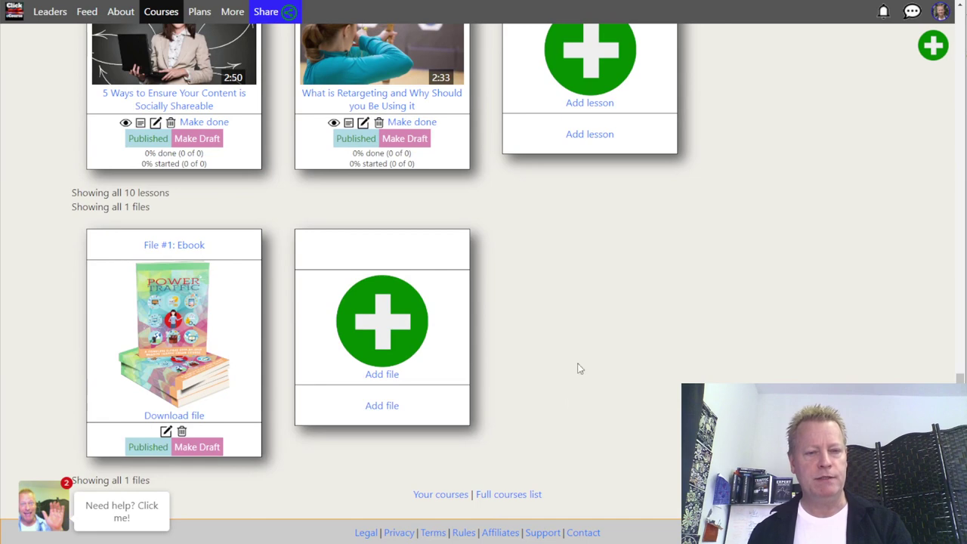
pyautogui.click(387, 407)
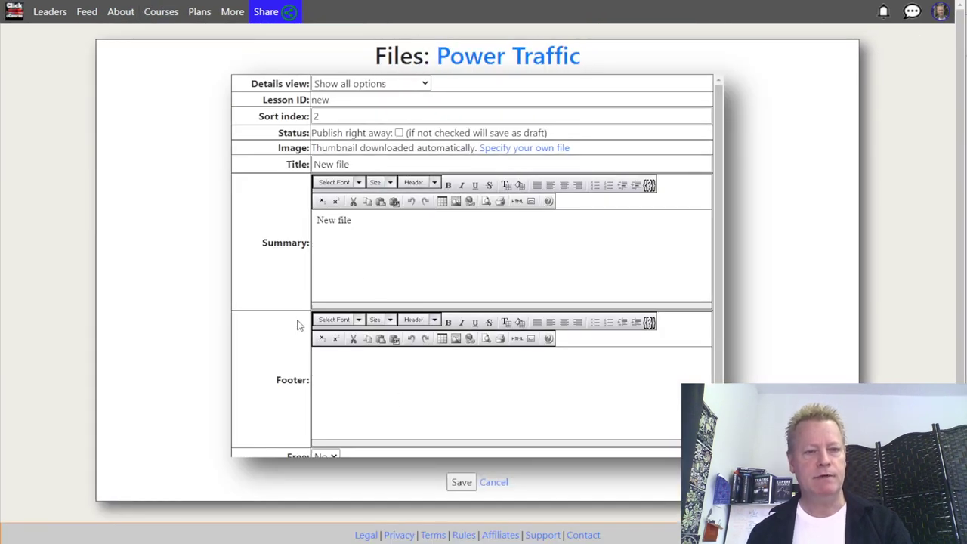
pyautogui.scroll(-2, 297, 325)
pyautogui.click(332, 442)
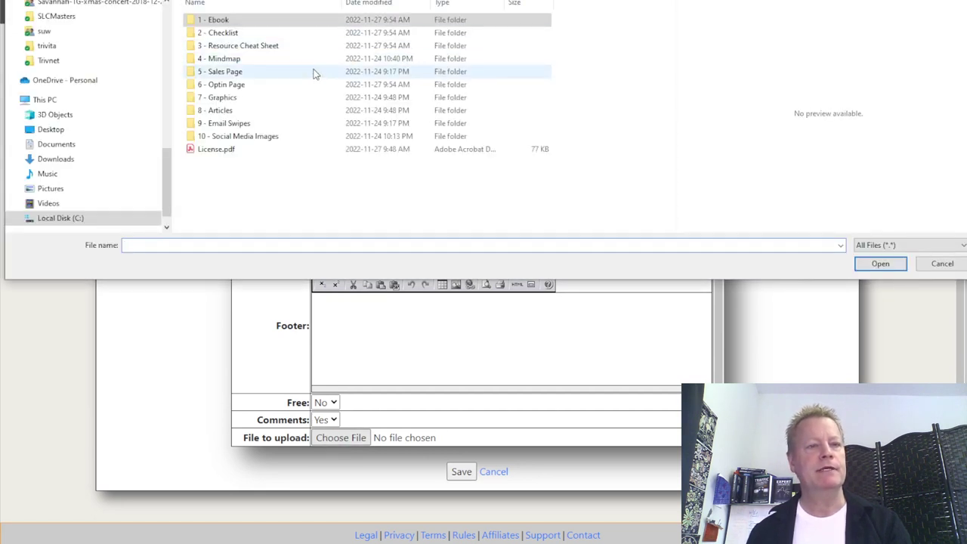
pyautogui.doubleClick(212, 32)
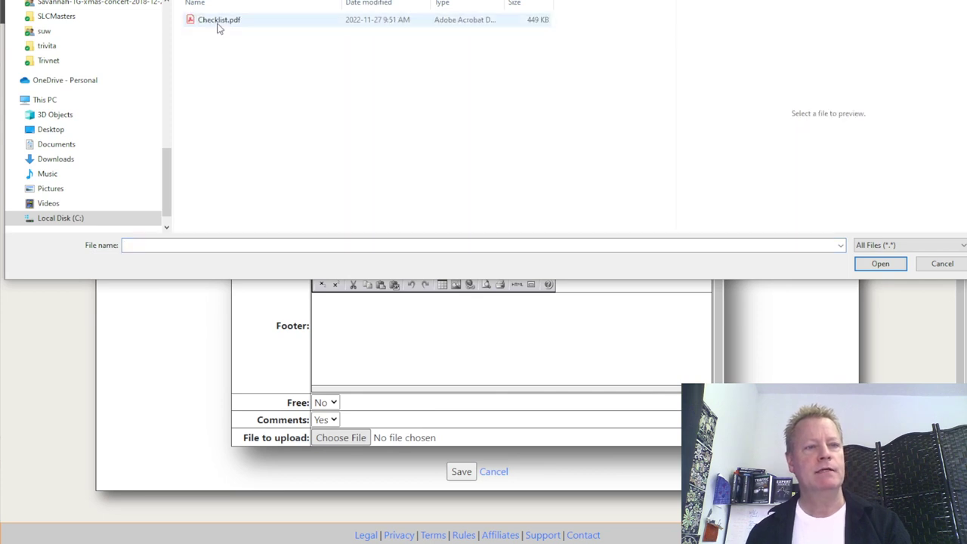
pyautogui.doubleClick(218, 22)
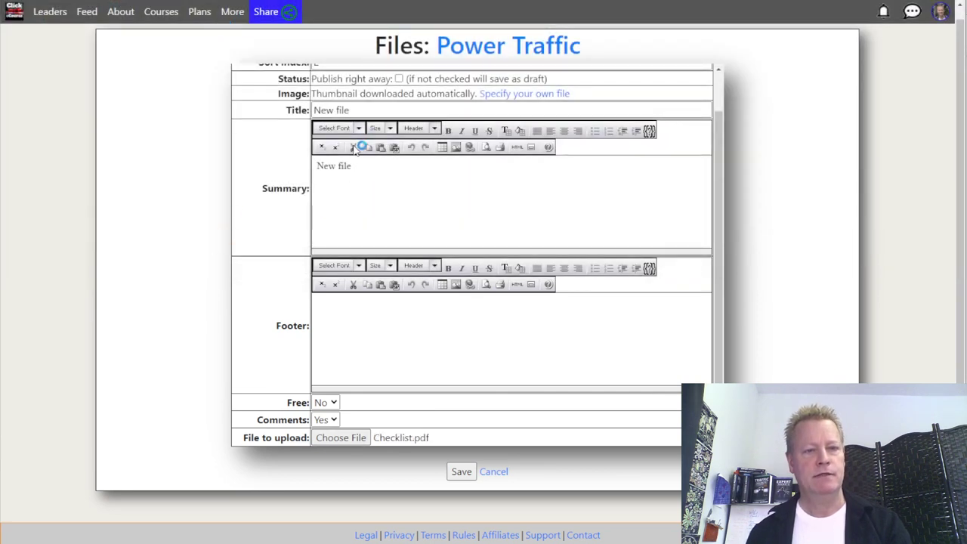
# - Set the new file's title to "Checklist" and its summary to "Checklist for Power Traffic"
pyautogui.click(316, 110)
pyautogui.write('Checklist')
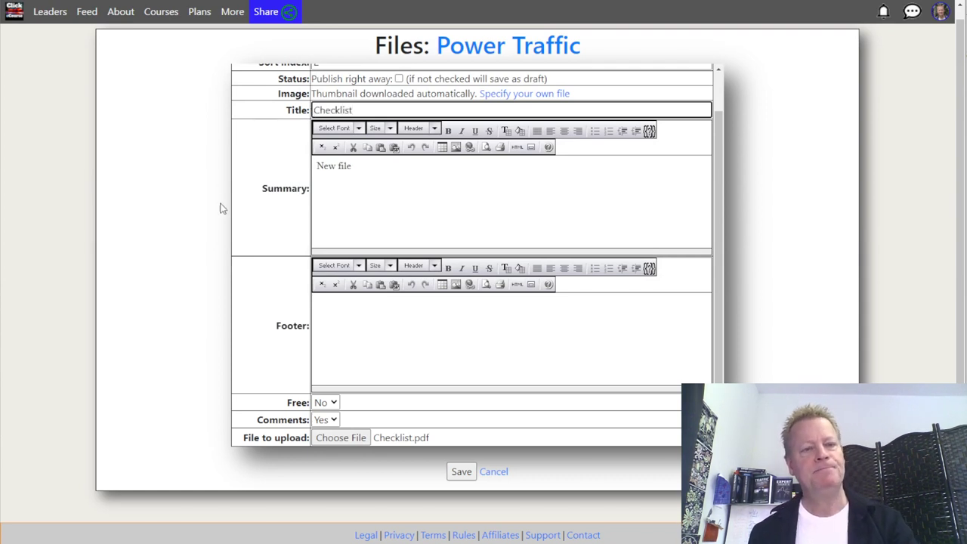
pyautogui.moveTo(354, 168); pyautogui.dragTo(291, 168)
pyautogui.write('C')
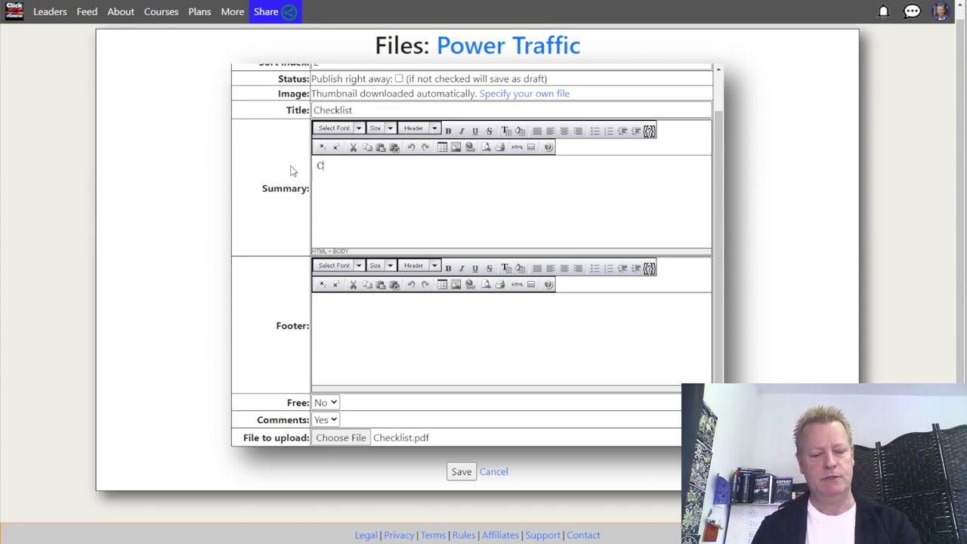
pyautogui.write('hecklist for ')
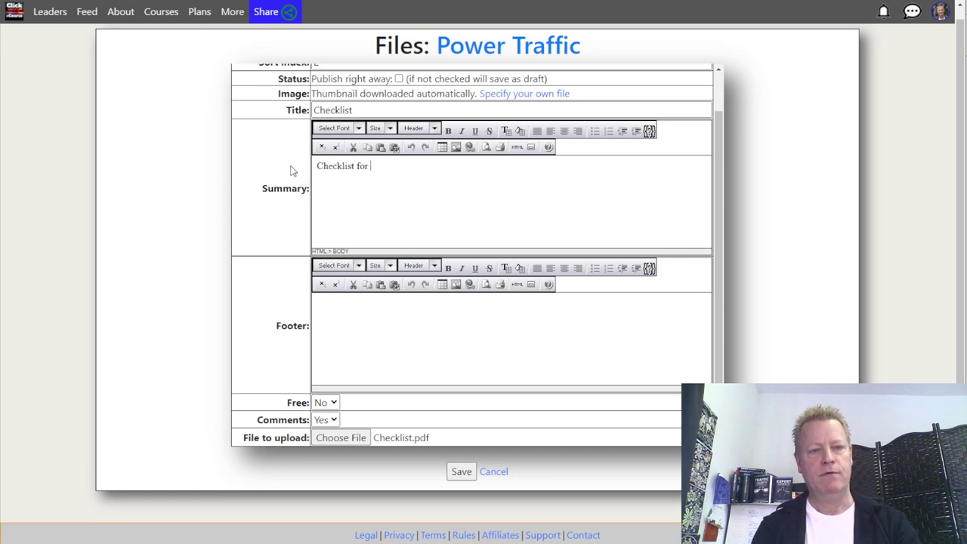
pyautogui.write('Power Traffic')
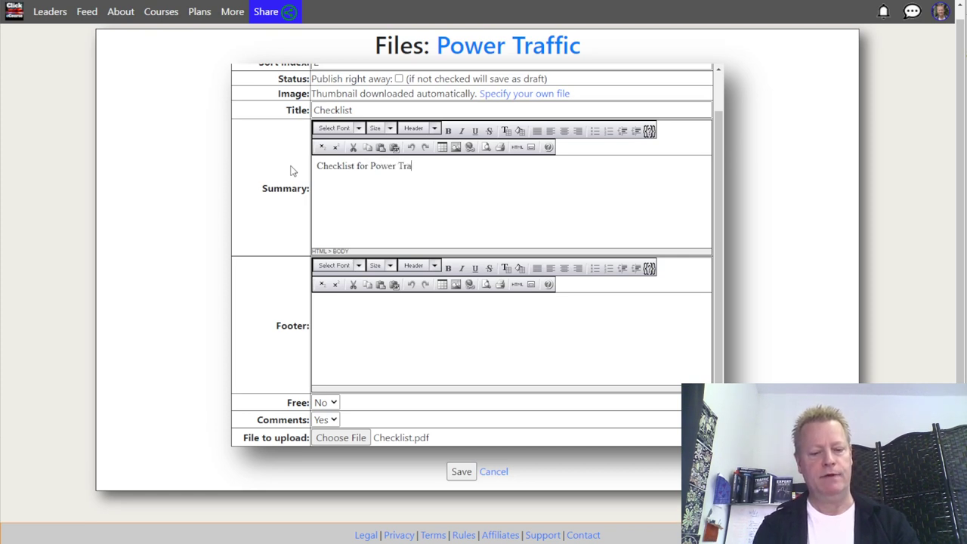
# - Use checklist-medium.png from the "7 - Graphics" folder as the Checklist file's own image and save the file
pyautogui.click(527, 94)
pyautogui.click(344, 108)
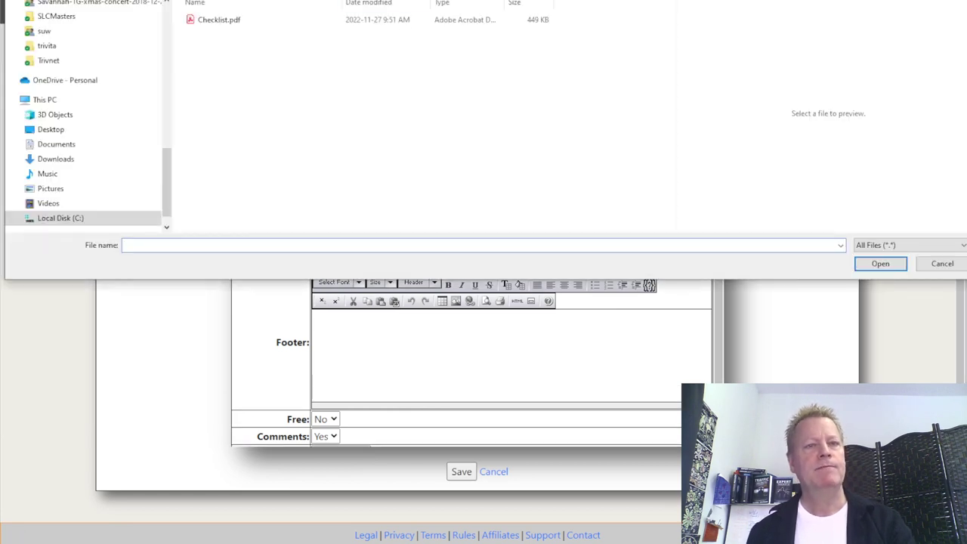
pyautogui.hotkey('alt', 'Up')
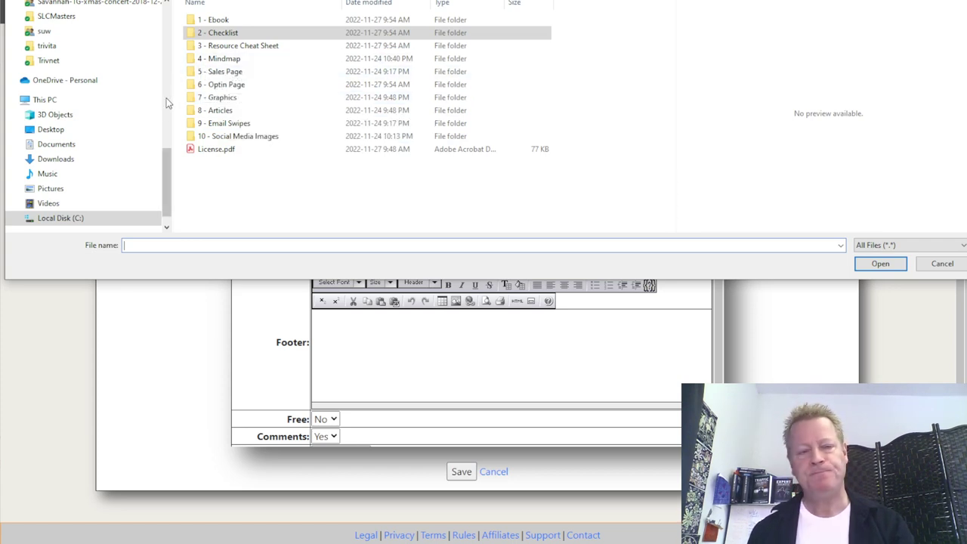
pyautogui.click(232, 99)
pyautogui.doubleClick(234, 103)
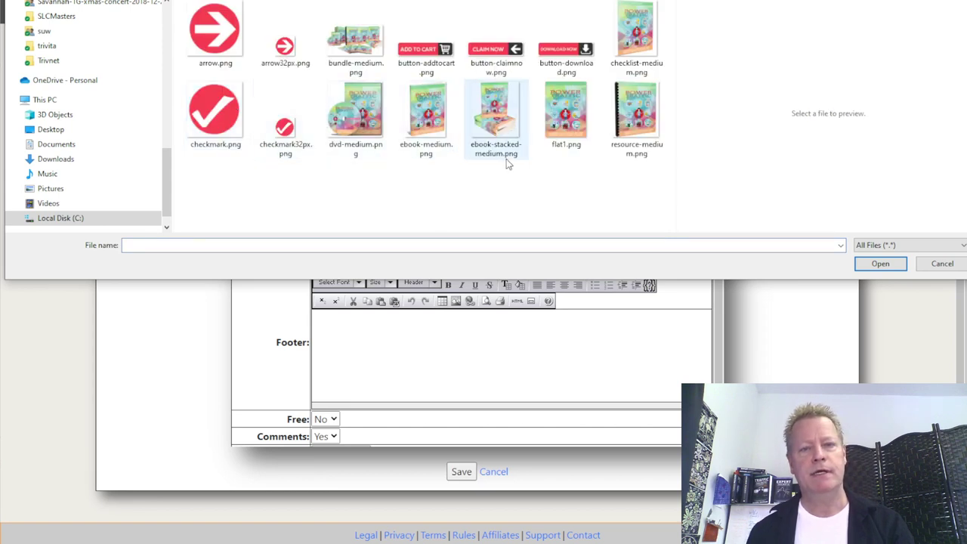
pyautogui.click(646, 34)
pyautogui.click(880, 264)
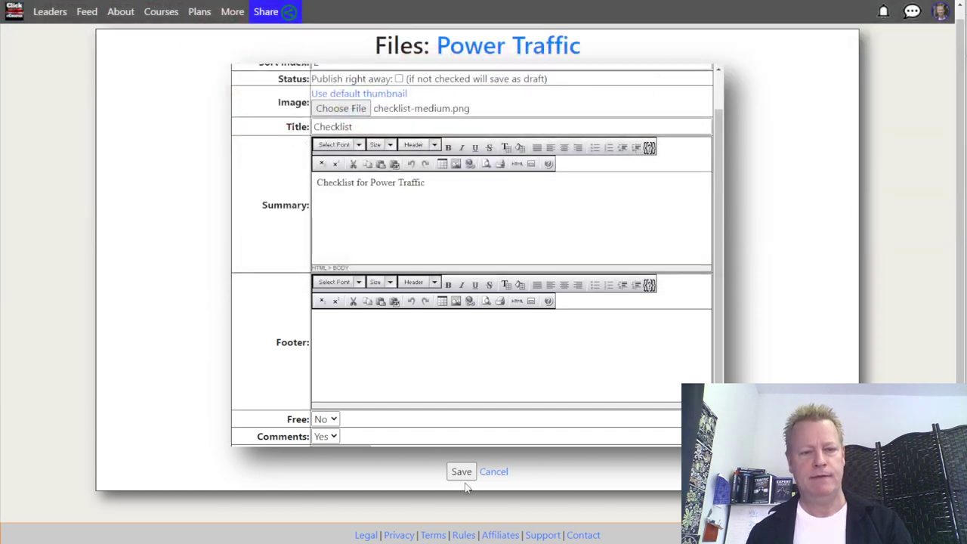
pyautogui.click(461, 472)
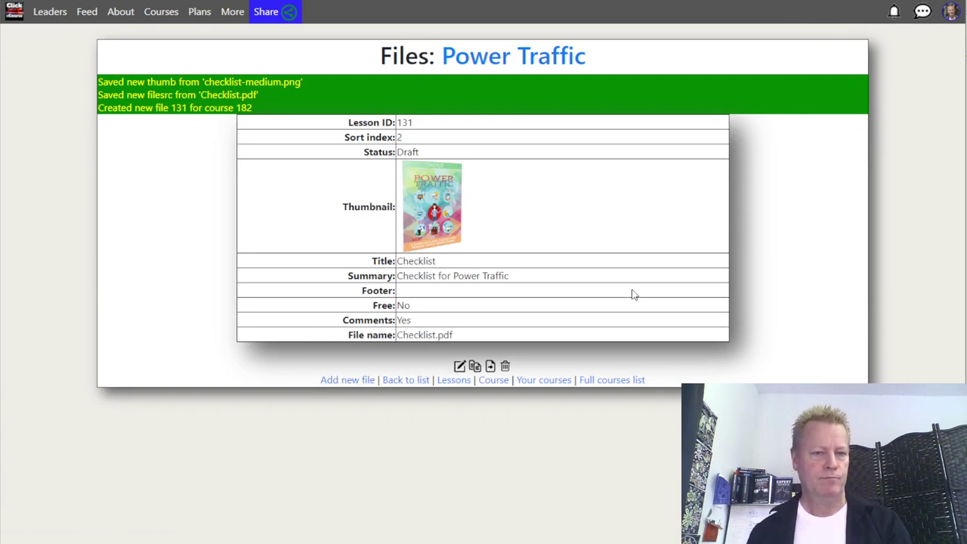
# - Choose Resource Cheat Sheet.pdf from the "3 - Resource Cheat Sheet" folder as the upload for a third course file
pyautogui.scroll(-1, 244, 285)
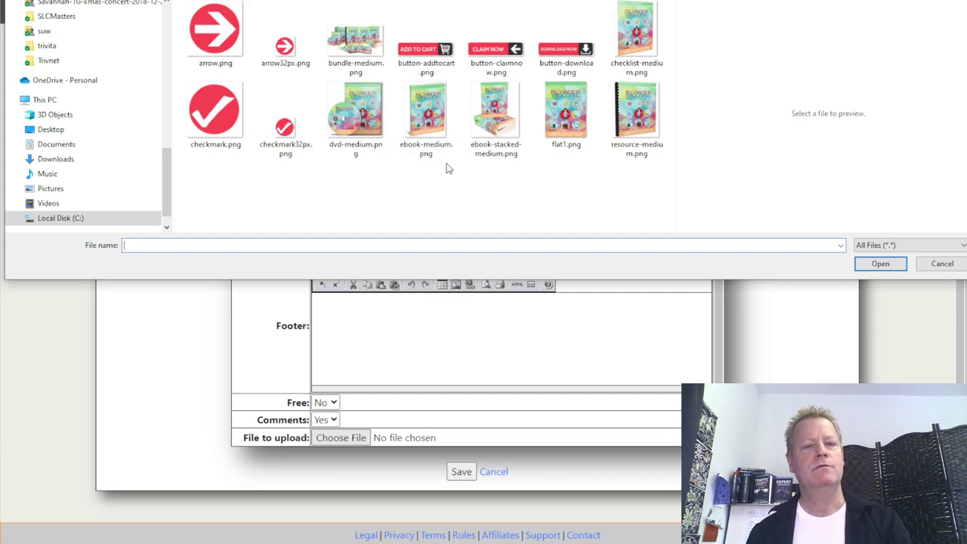
pyautogui.hotkey('alt', 'Up')
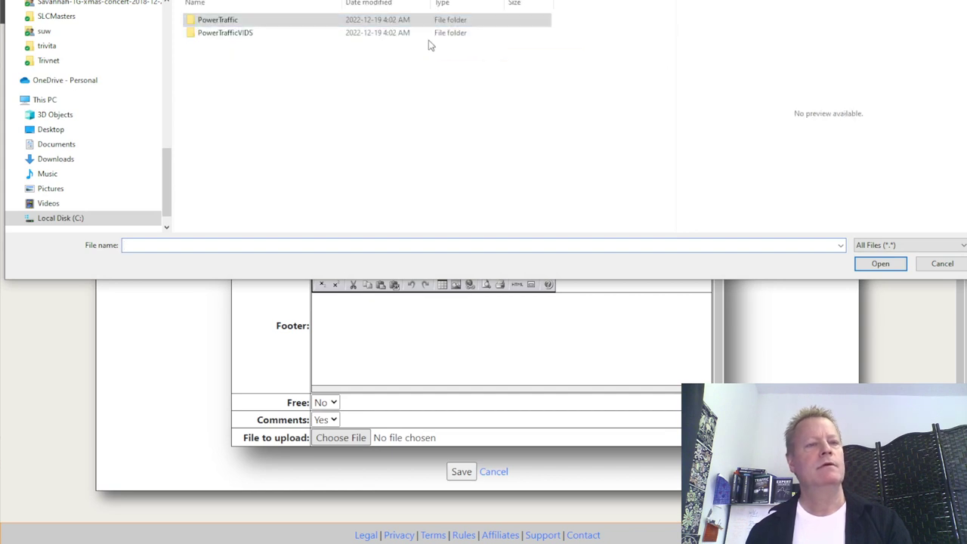
pyautogui.doubleClick(253, 22)
pyautogui.click(271, 48)
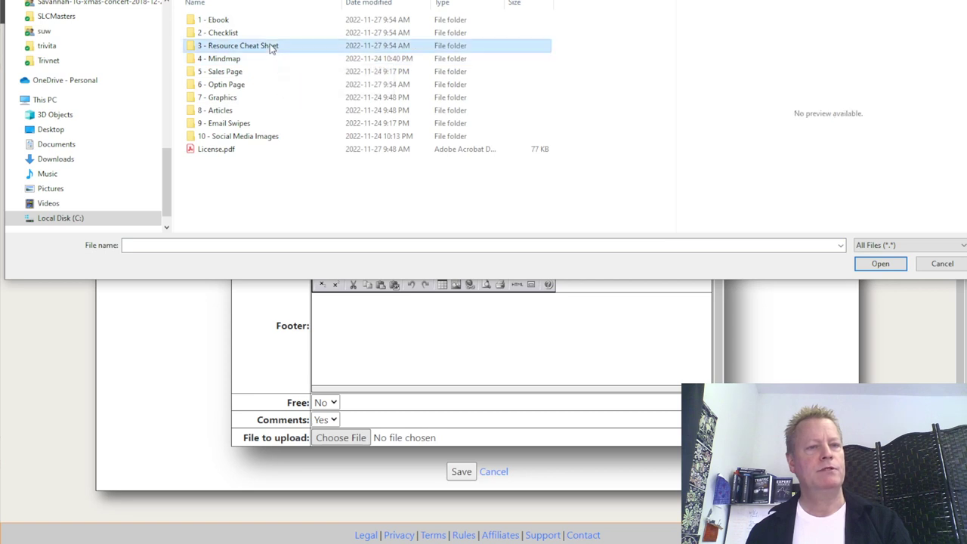
pyautogui.doubleClick(271, 48)
pyautogui.doubleClick(253, 22)
# - Set the third file's title to "Cheatsheet"
pyautogui.moveTo(353, 110); pyautogui.dragTo(296, 107)
pyautogui.write('Cheetsheet')
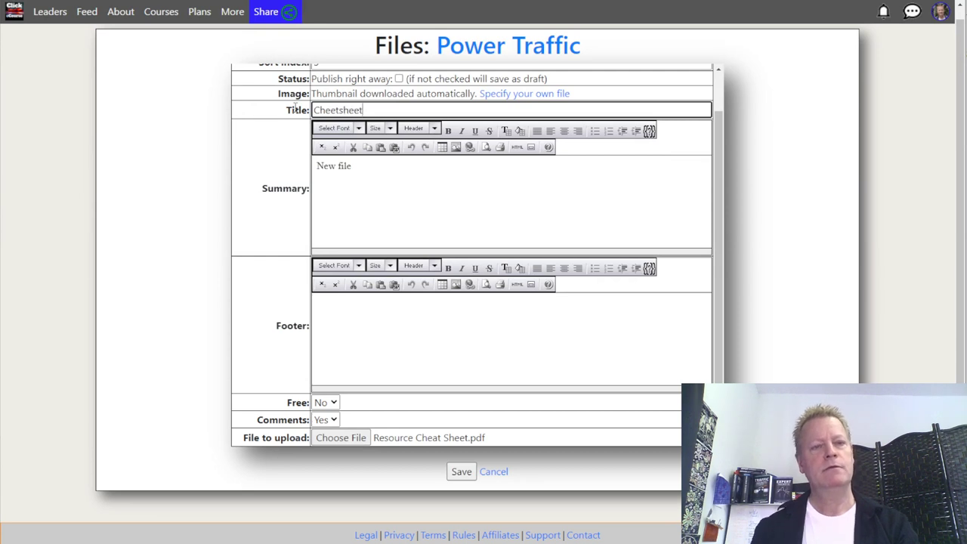
pyautogui.click(333, 110)
pyautogui.press('Delete')
pyautogui.write('a')
pyautogui.click(362, 166)
pyautogui.moveTo(361, 166); pyautogui.dragTo(284, 168)
pyautogui.write('Ch')
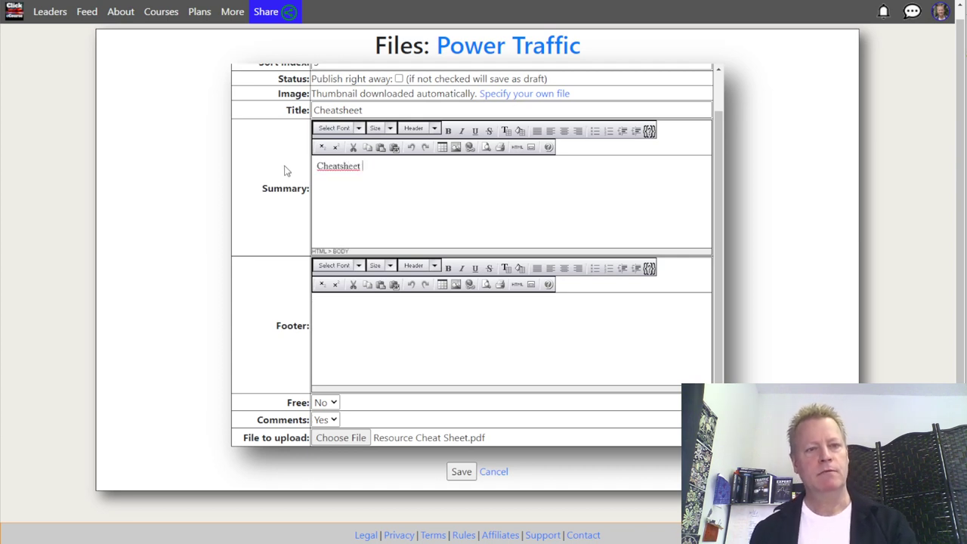
pyautogui.doubleClick(333, 110)
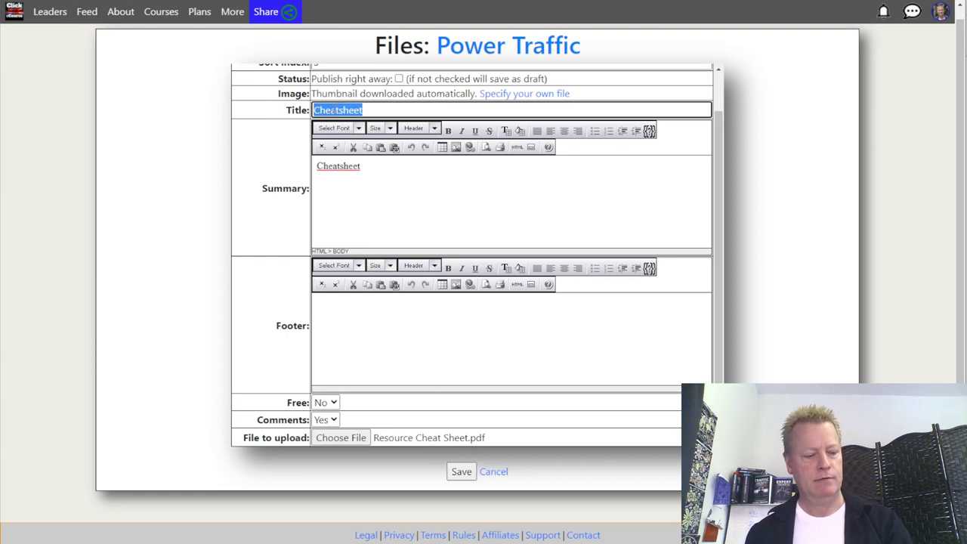
pyautogui.click(352, 165)
pyautogui.doubleClick(347, 166)
pyautogui.click(340, 165)
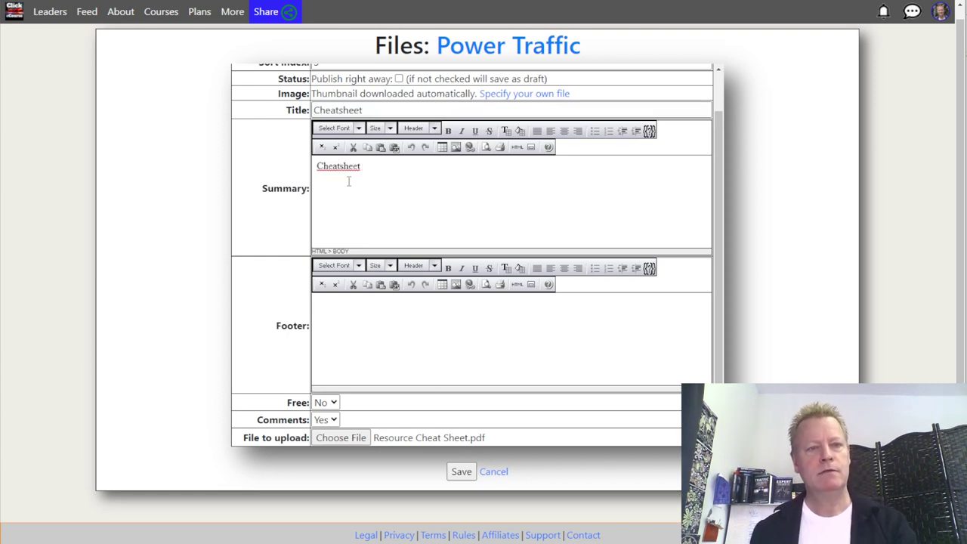
pyautogui.click(335, 111)
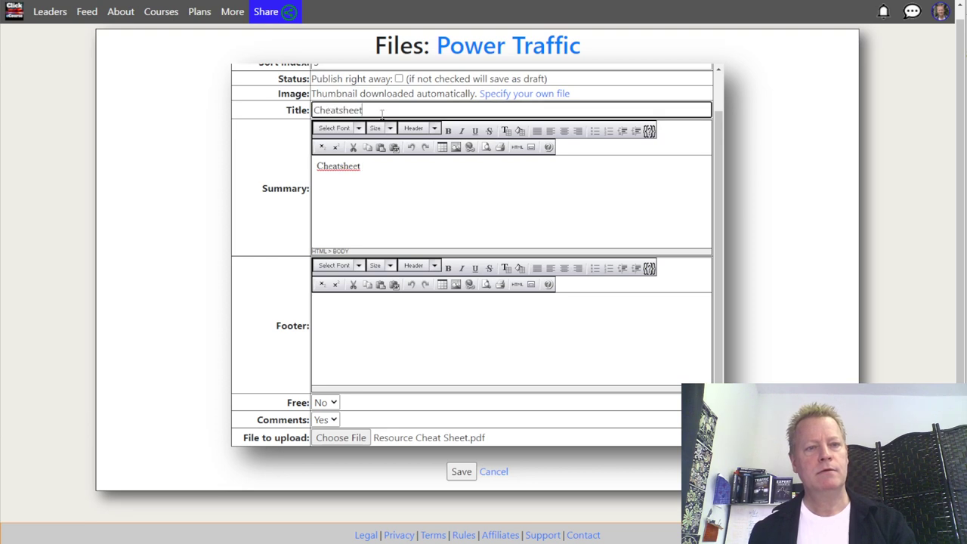
pyautogui.doubleClick(336, 109)
pyautogui.click(337, 109)
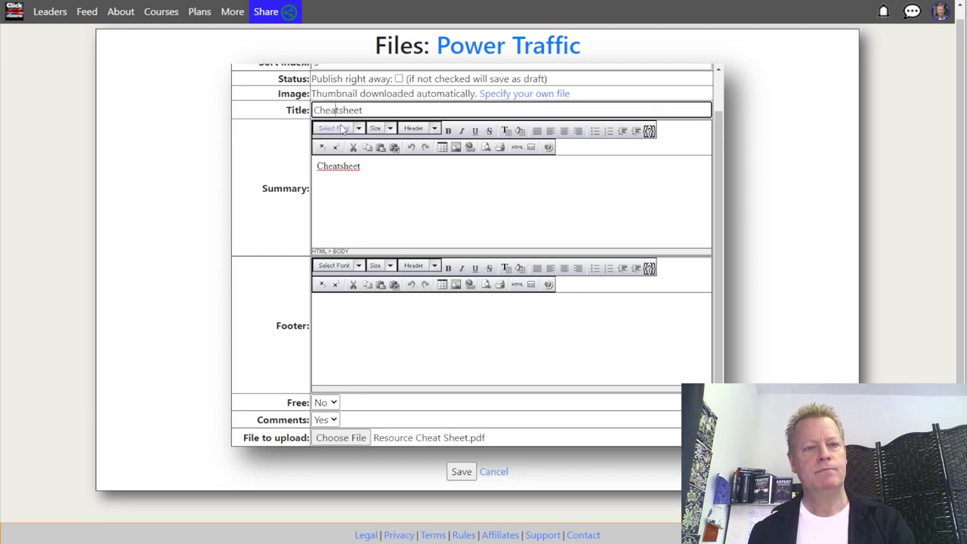
# - Replace the Cheatsheet file's summary with "Cheatsheet for Power Traffic"
pyautogui.doubleClick(344, 167)
pyautogui.write('Chea')
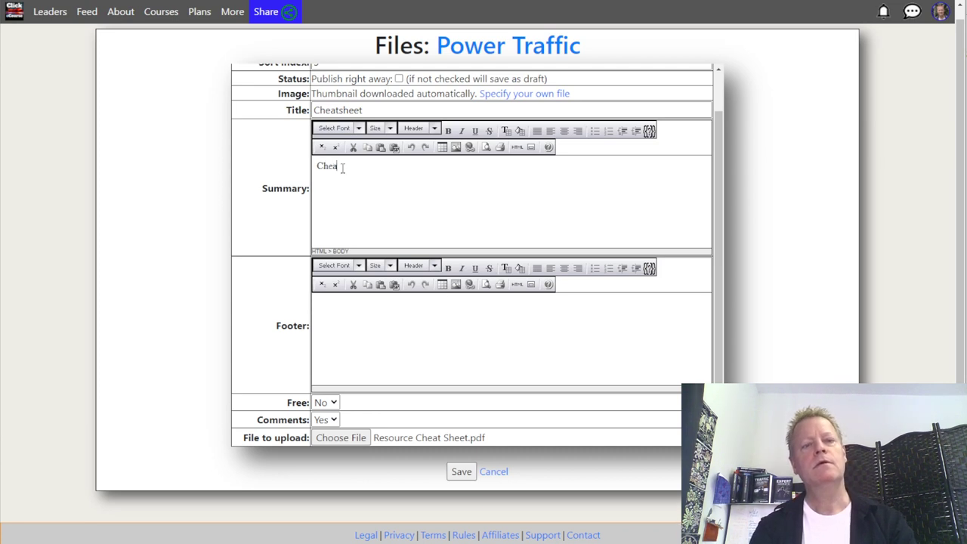
pyautogui.write('tsheet')
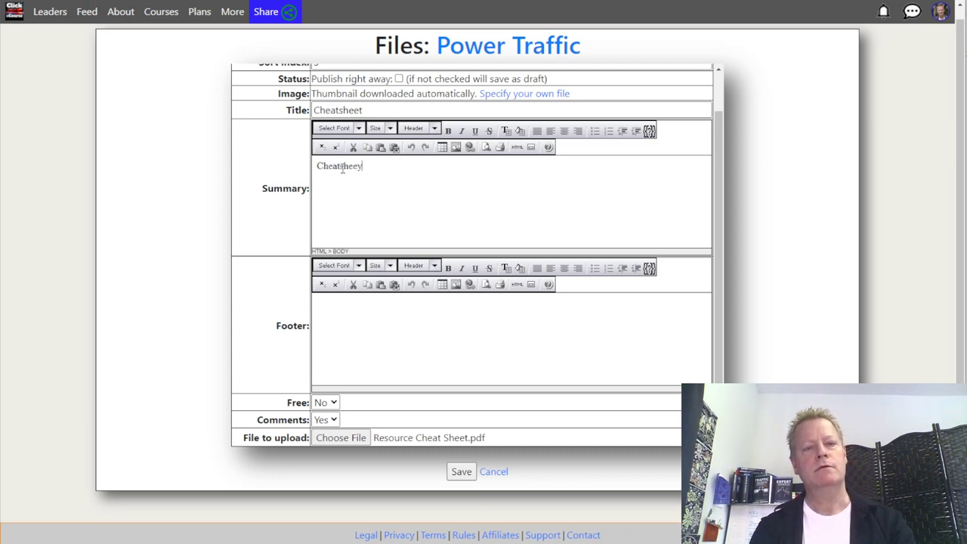
pyautogui.write('t for ')
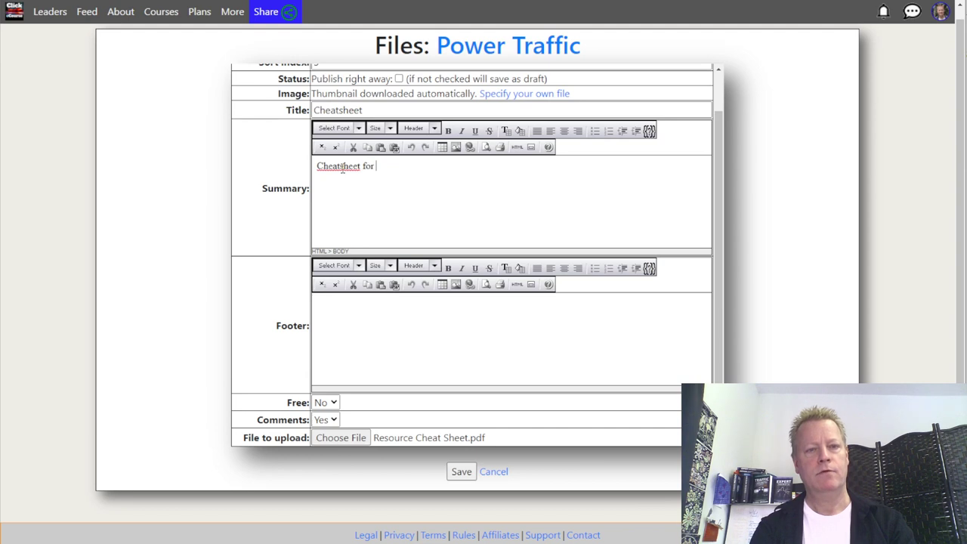
pyautogui.write('Power ')
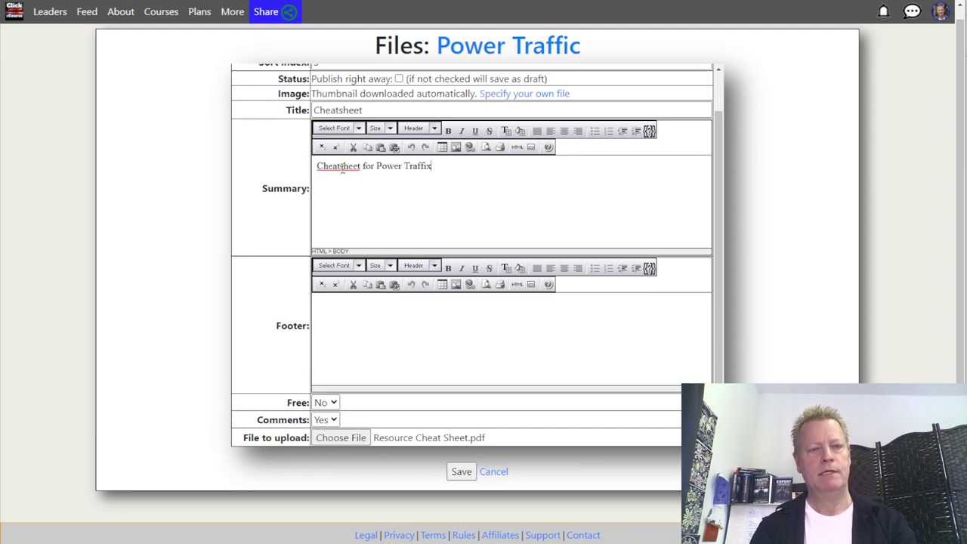
pyautogui.write('Traffic')
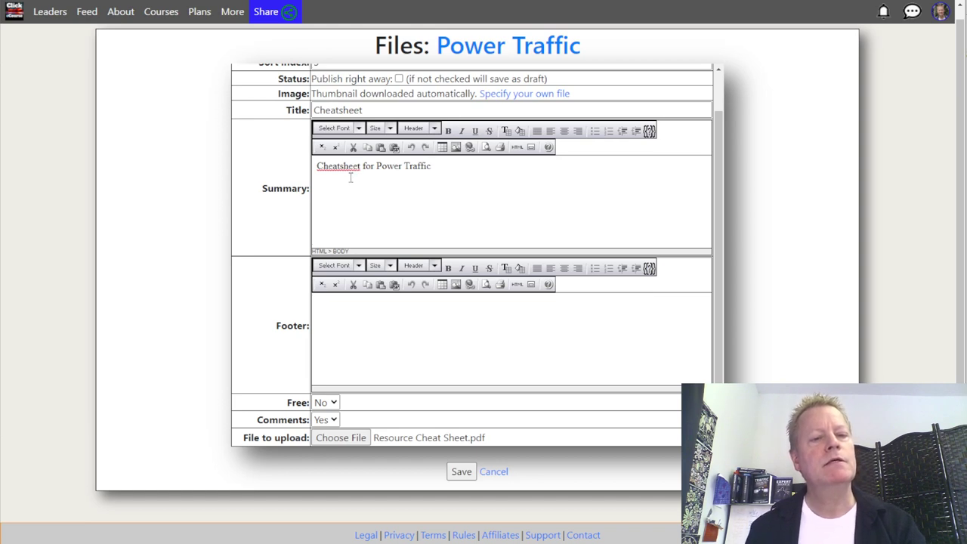
pyautogui.click(343, 110)
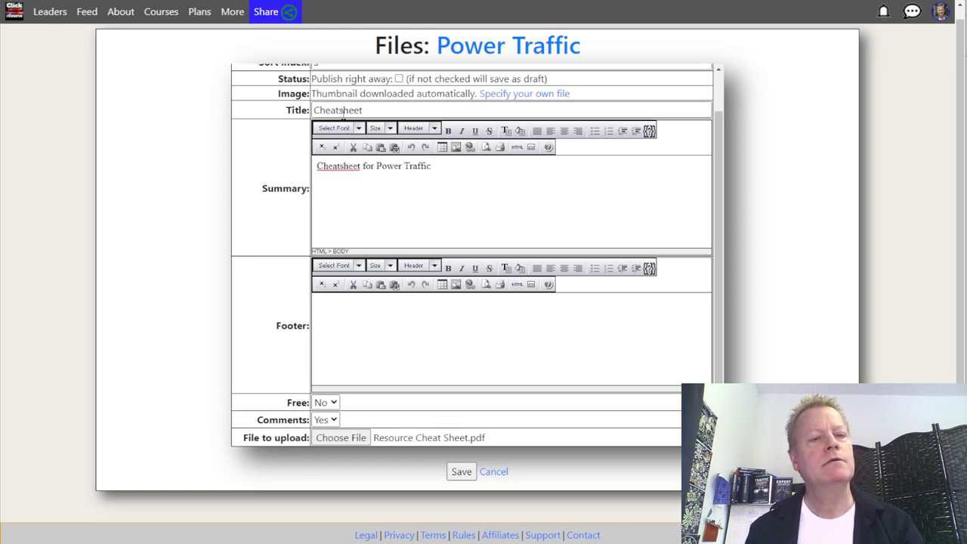
pyautogui.click(431, 170)
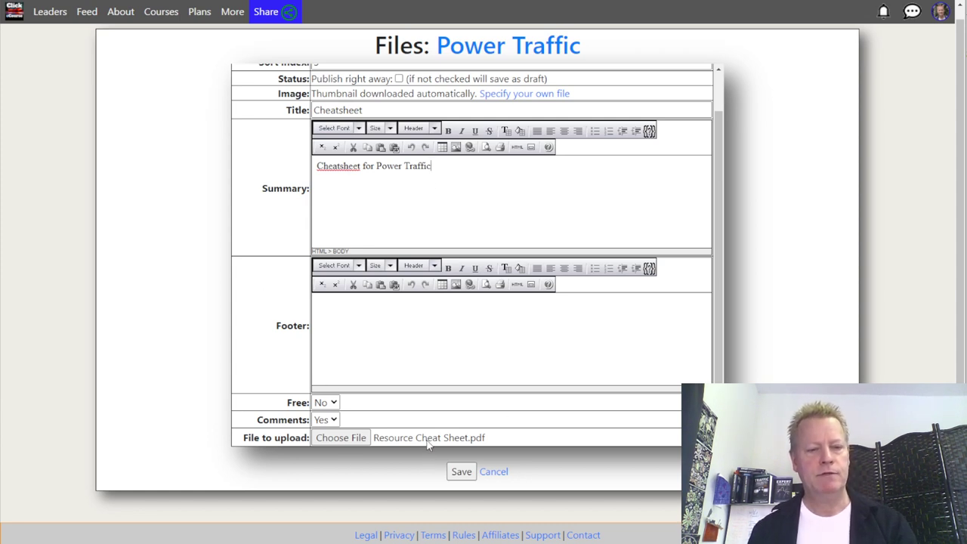
# - Use resource-medium.png from the "7 - Graphics" folder as the Cheatsheet file's own image and save the file
pyautogui.scroll(1, 298, 324)
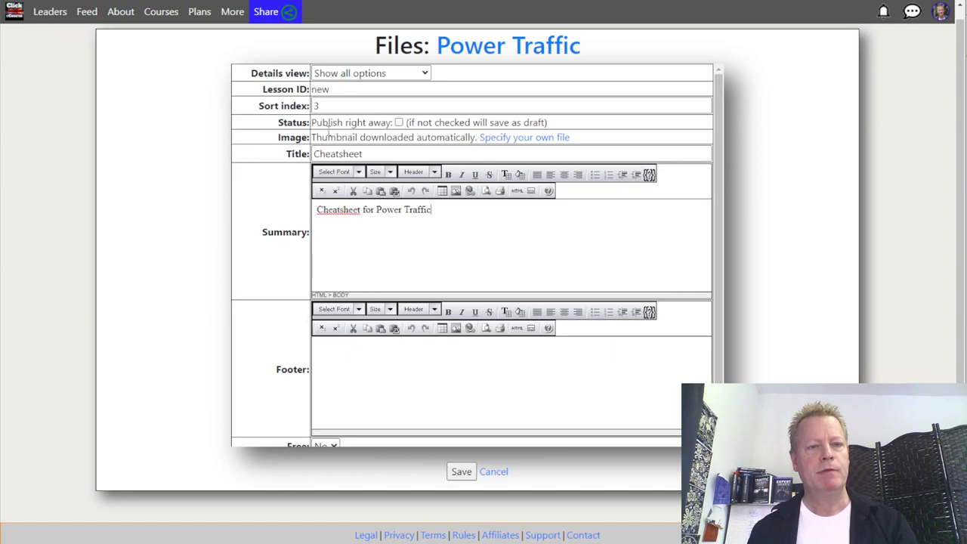
pyautogui.click(492, 139)
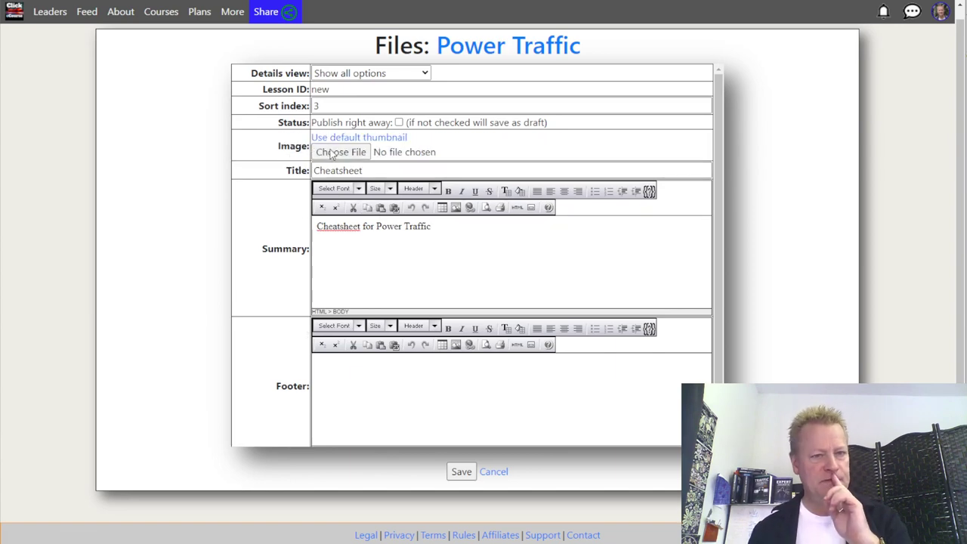
pyautogui.click(650, 198)
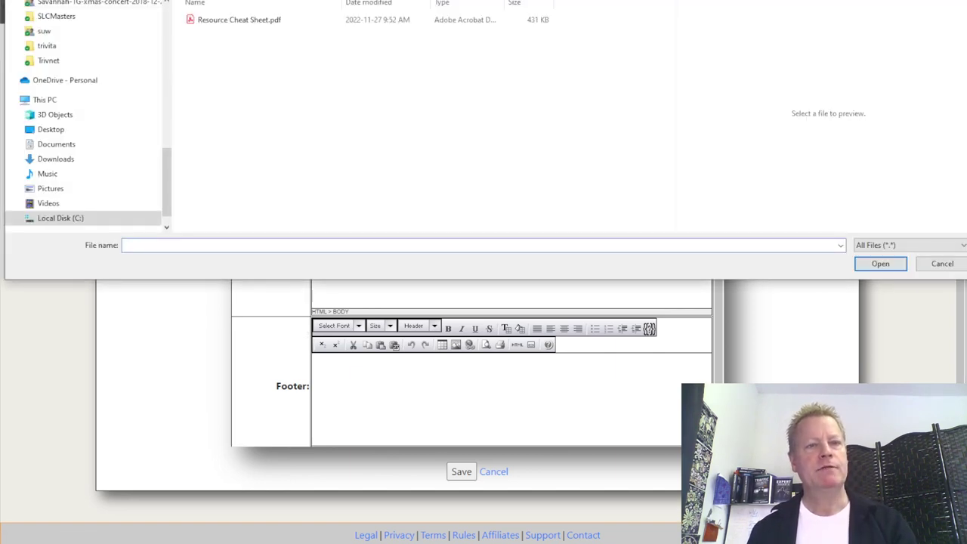
pyautogui.hotkey('alt', 'Up')
pyautogui.doubleClick(230, 95)
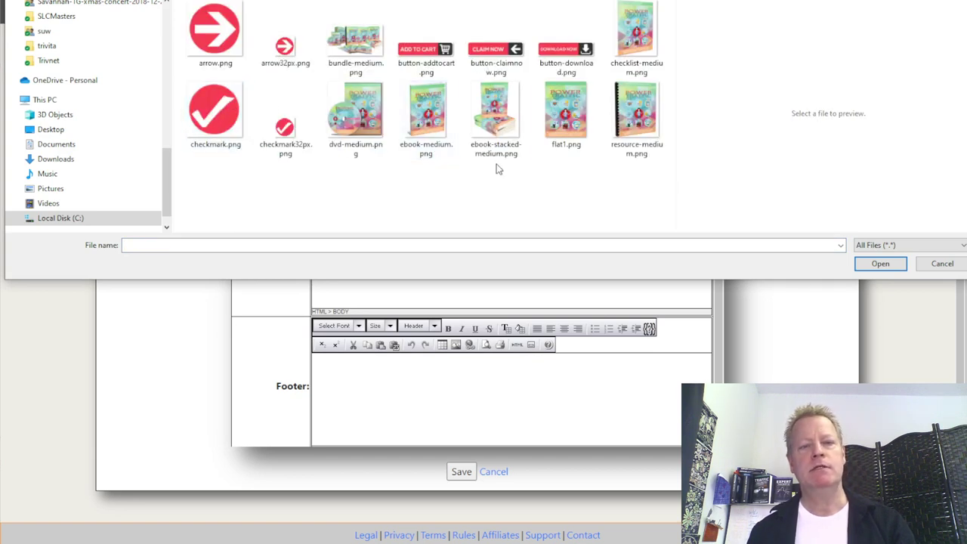
pyautogui.click(568, 124)
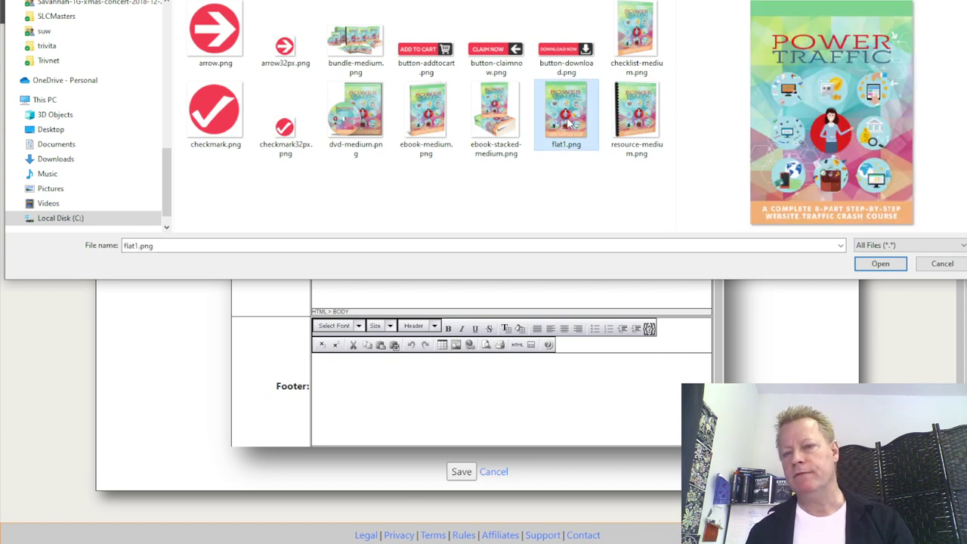
pyautogui.click(644, 34)
pyautogui.click(634, 140)
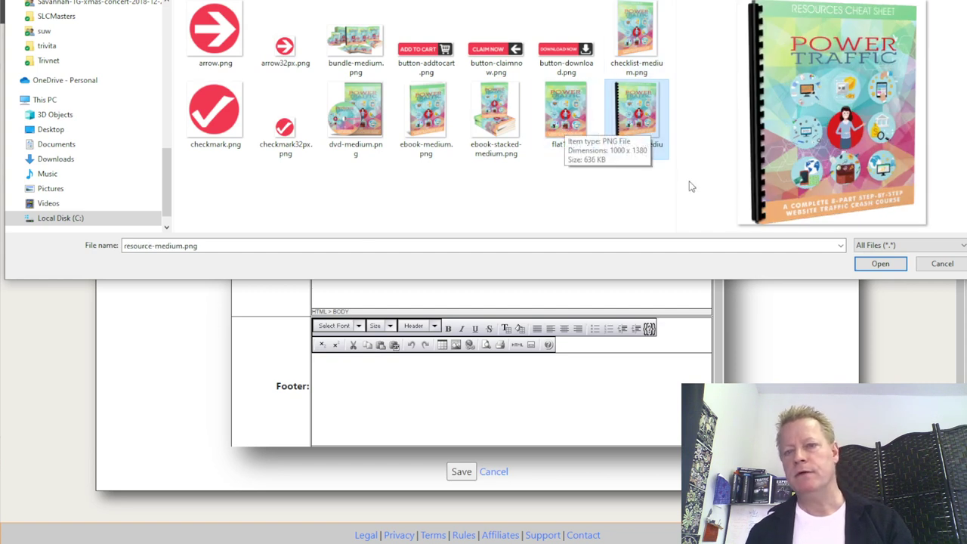
pyautogui.click(879, 266)
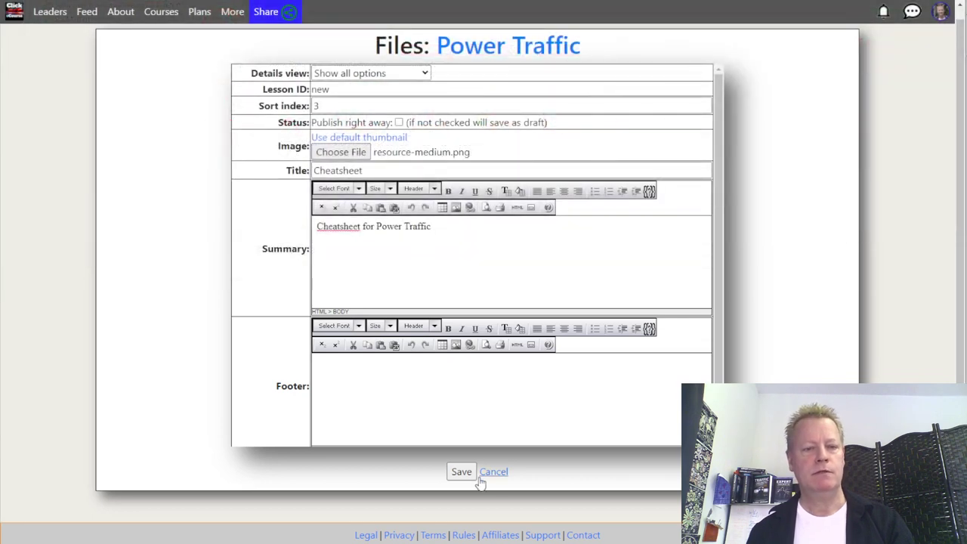
pyautogui.click(461, 472)
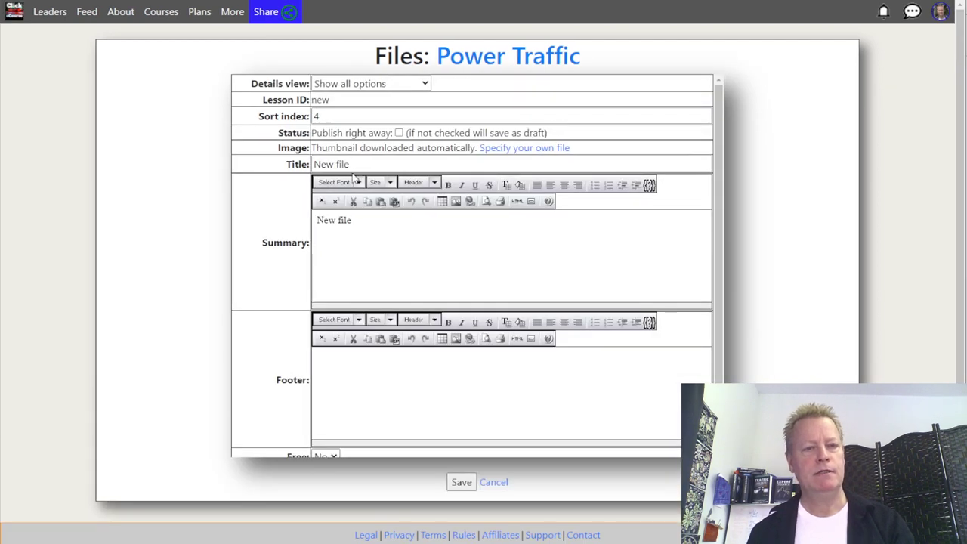
# - Choose mindmap.jpg from the "4 - Mindmap" folder as the upload for a fourth course file
pyautogui.scroll(-1, 272, 380)
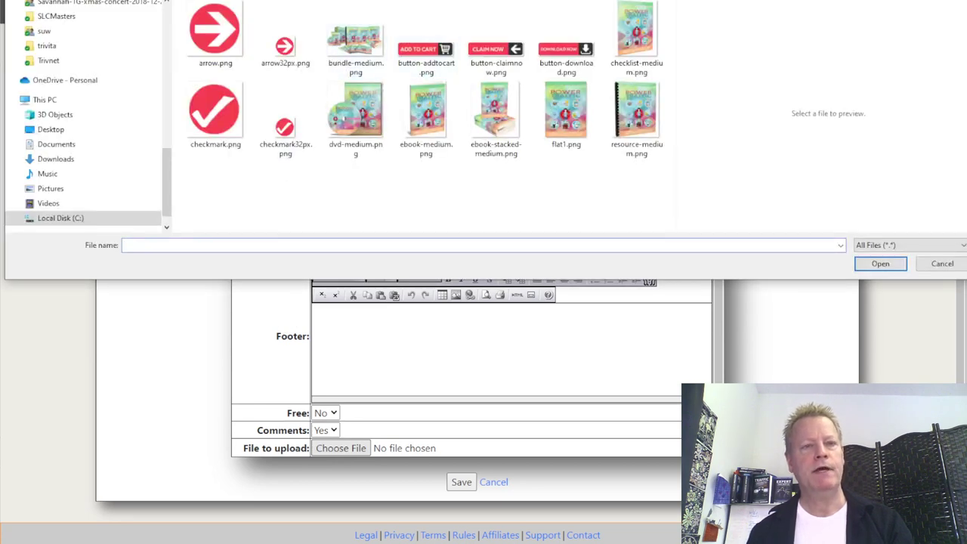
pyautogui.hotkey('alt', 'Up')
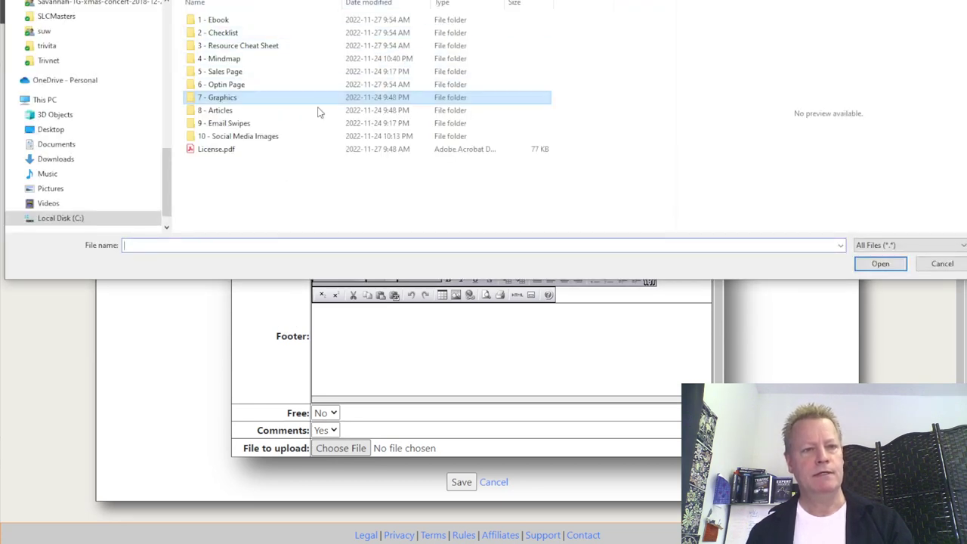
pyautogui.click(232, 61)
pyautogui.doubleClick(233, 64)
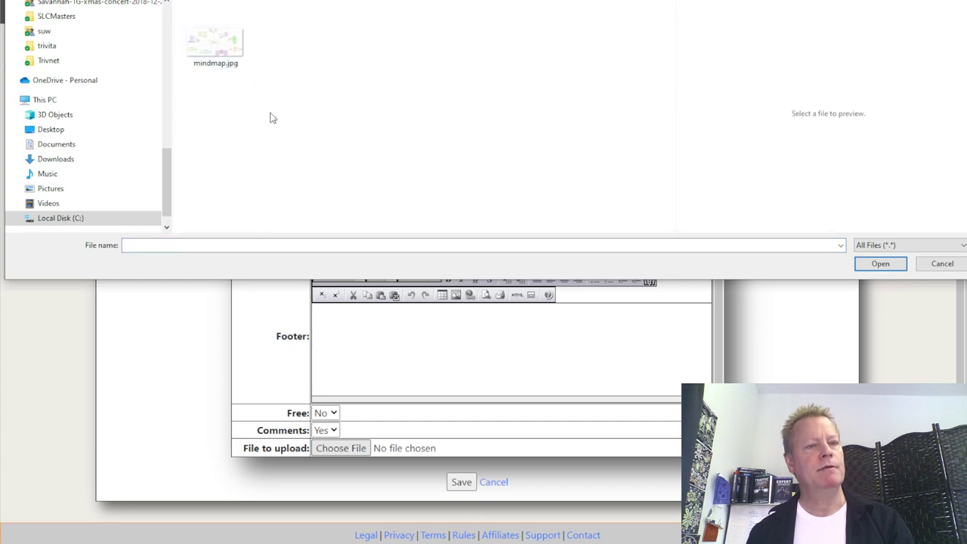
pyautogui.click(215, 46)
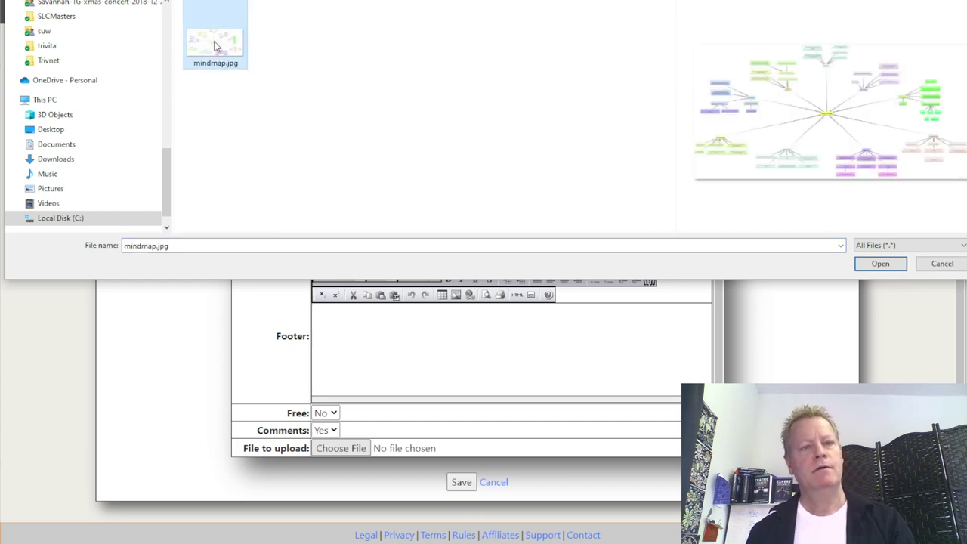
pyautogui.doubleClick(214, 46)
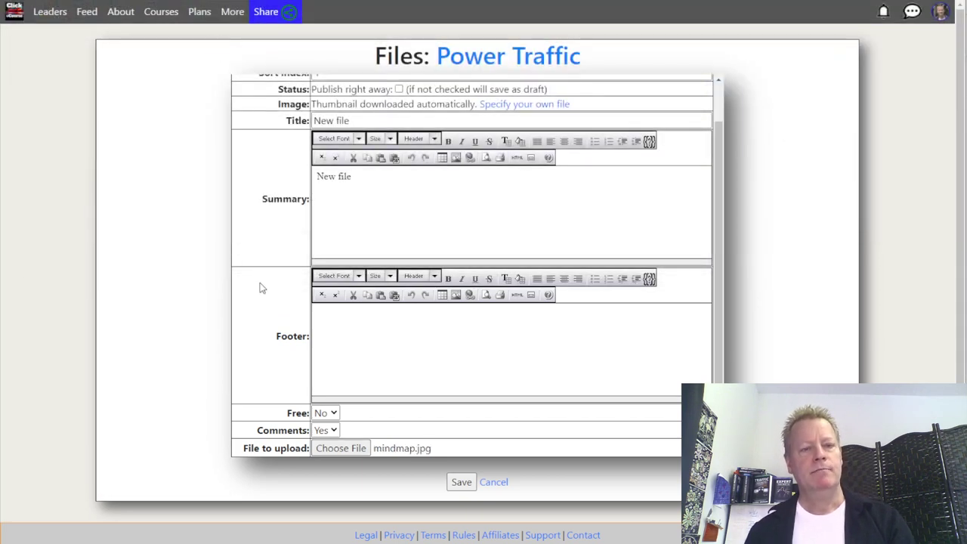
# - Set the fourth file's title to "Mindmap" and its summary to "Mindmap for Power Traffic"
pyautogui.scroll(1, 259, 287)
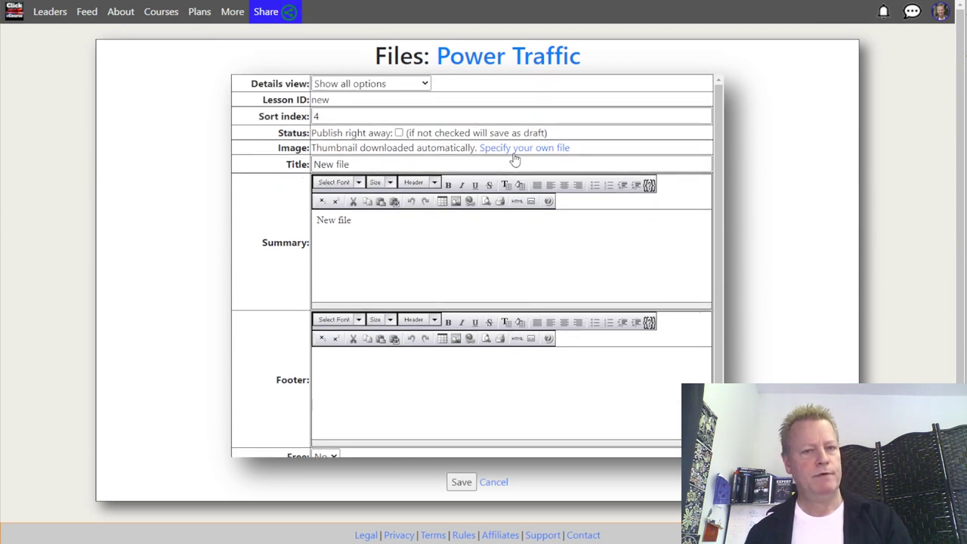
pyautogui.moveTo(360, 167); pyautogui.dragTo(286, 167)
pyautogui.write('Mindmap')
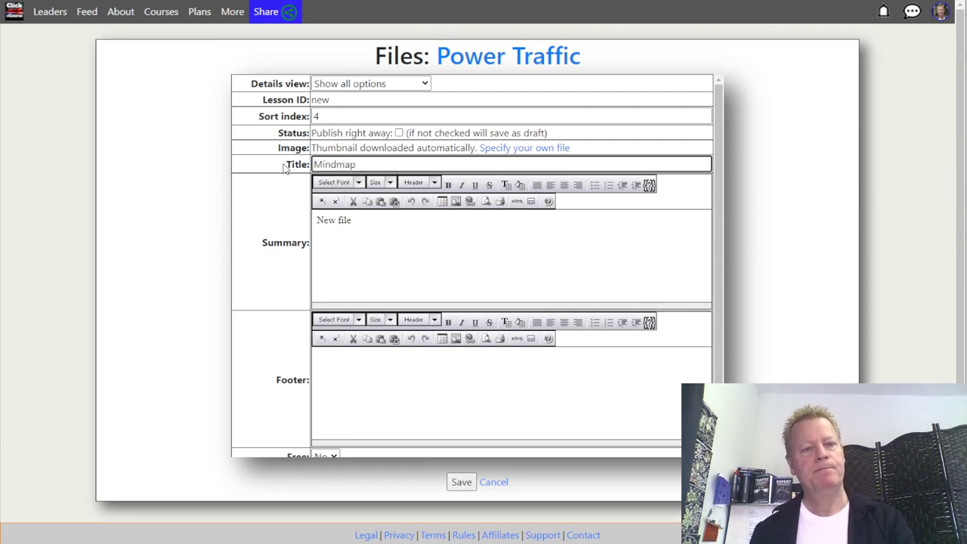
pyautogui.moveTo(352, 220); pyautogui.dragTo(298, 222)
pyautogui.write('Mindmap for Power Traffic')
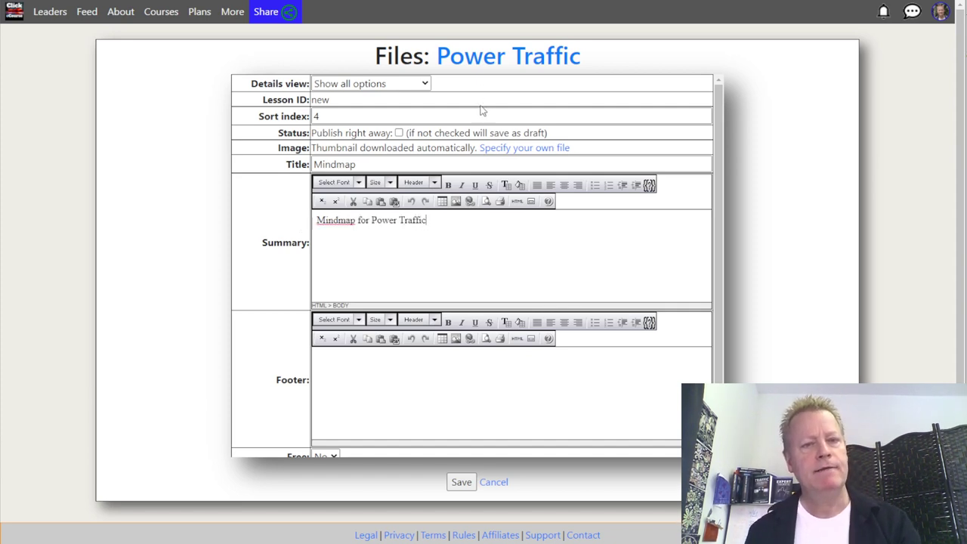
# - Switch the Mindmap file to its own image and look through the "7 - Graphics" folder for a suitable picture
pyautogui.click(497, 148)
pyautogui.click(361, 163)
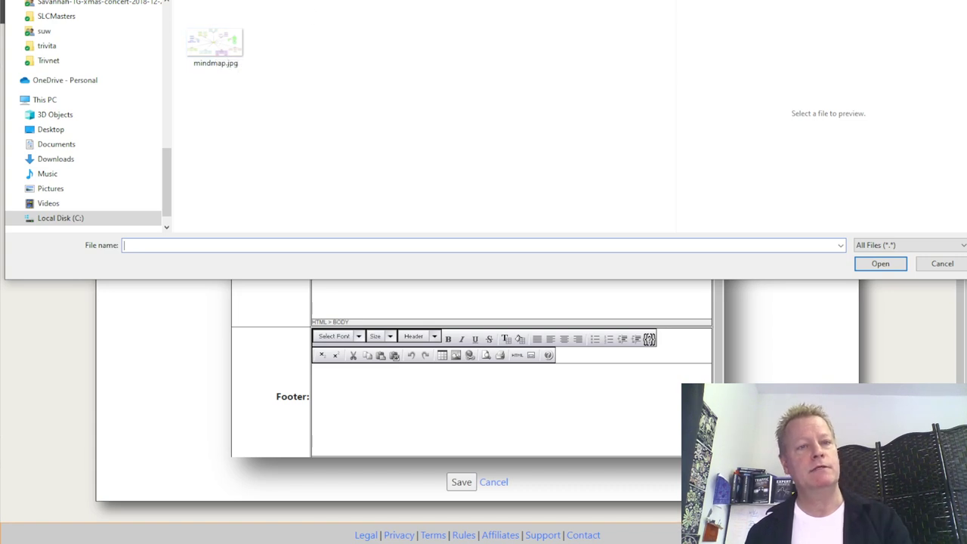
pyautogui.hotkey('alt', 'Up')
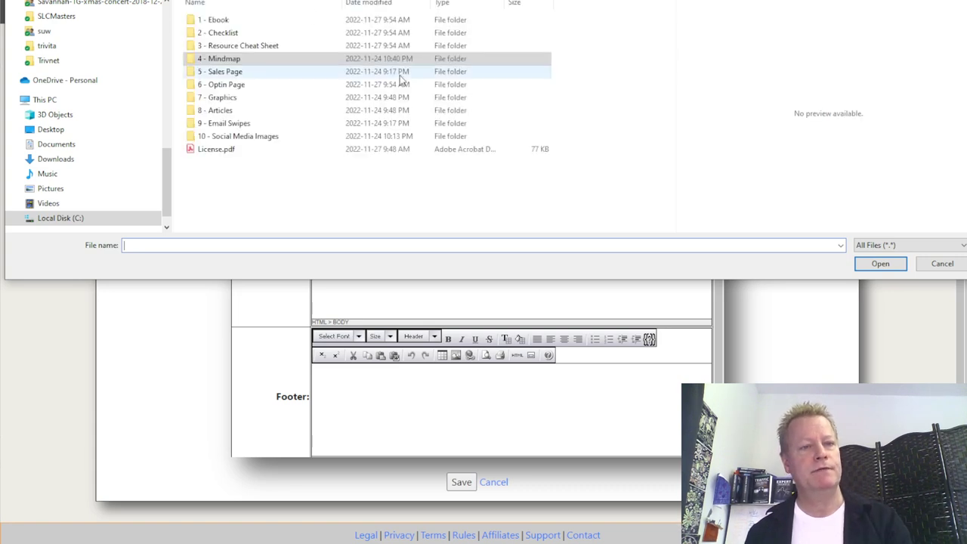
pyautogui.doubleClick(223, 97)
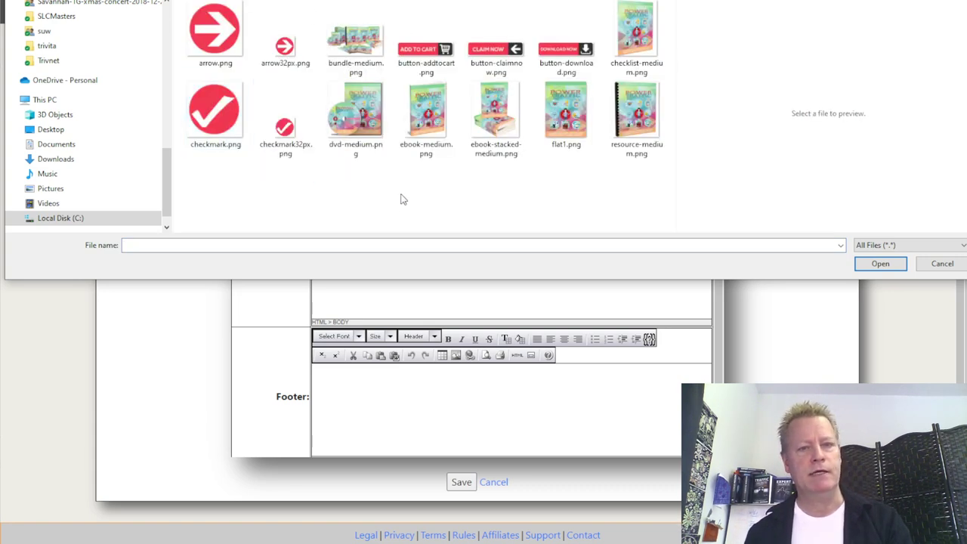
pyautogui.hotkey('alt', 'Up')
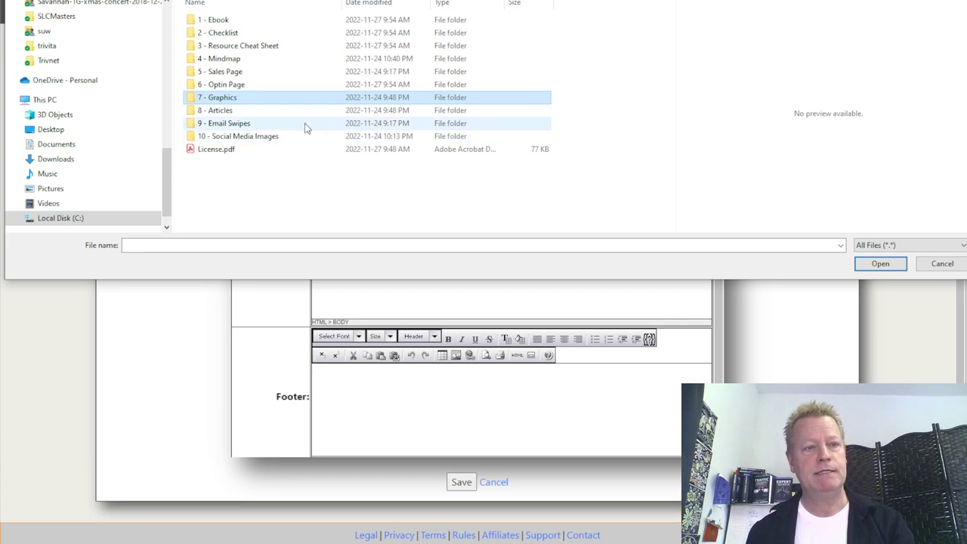
# - Open mindmap.jpg from the "4 - Mindmap" folder for editing in Paint
pyautogui.doubleClick(231, 67)
pyautogui.click(215, 50)
pyautogui.doubleClick(213, 44)
pyautogui.rightClick(213, 45)
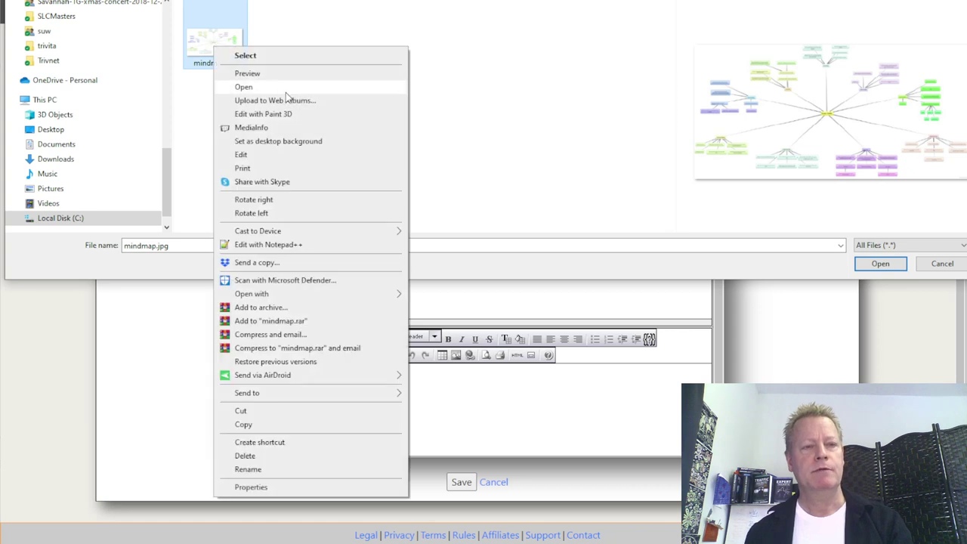
pyautogui.click(254, 154)
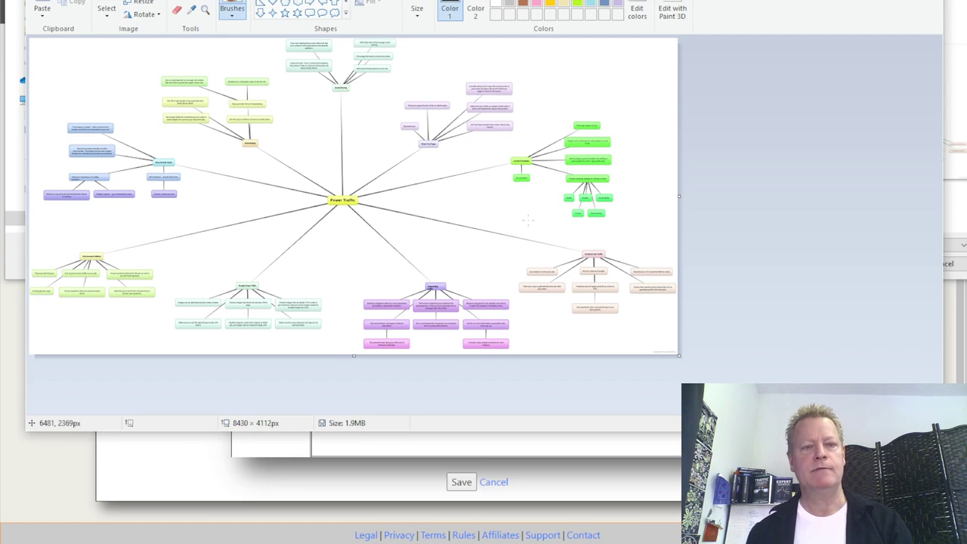
# - Resize the mindmap image to 640 pixels wide, keeping its aspect ratio
pyautogui.click(143, 4)
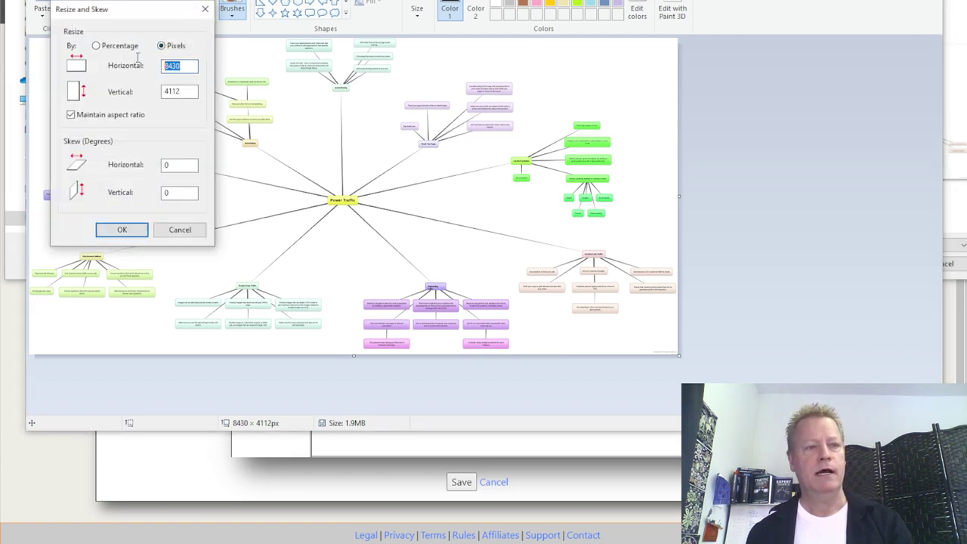
pyautogui.write('640')
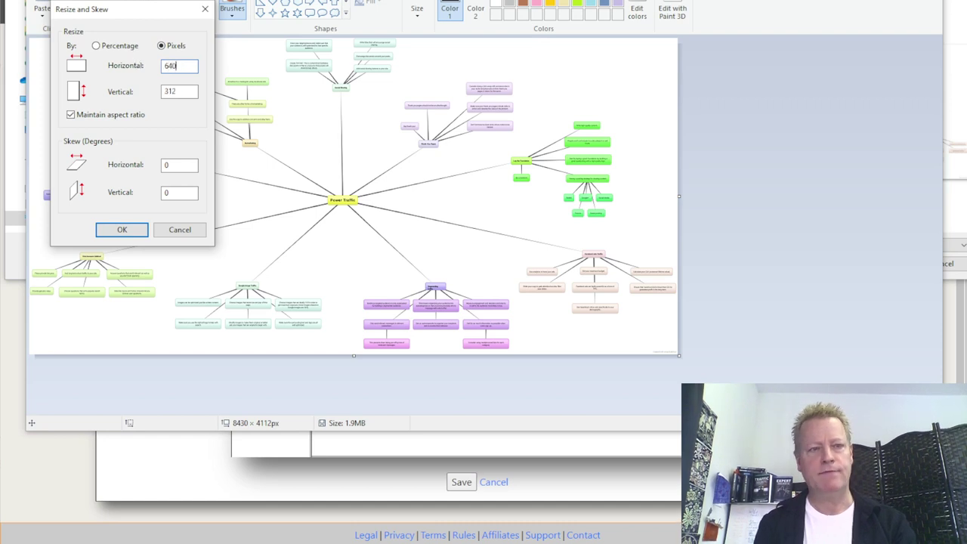
pyautogui.click(124, 229)
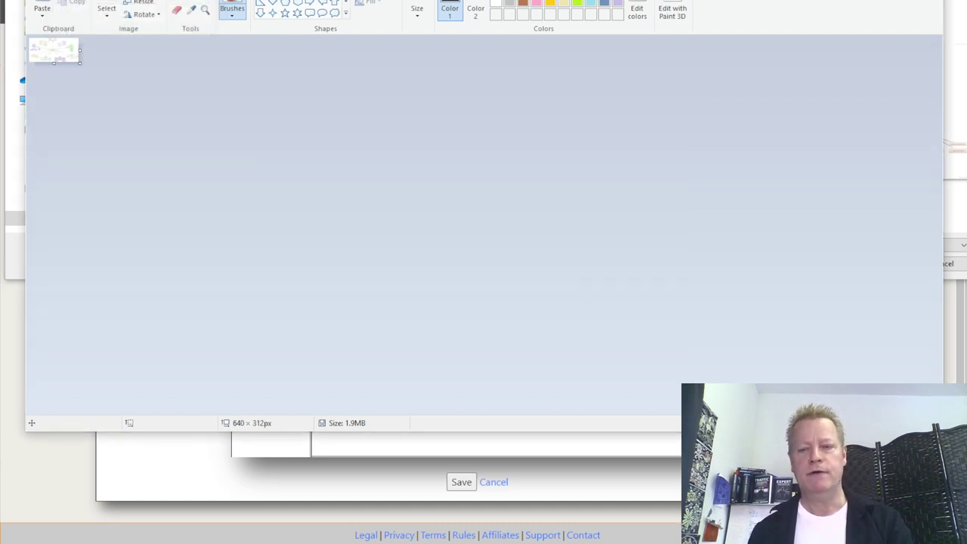
# - Examine the resized mindmap at several magnifications to judge how it looks as a thumbnail
pyautogui.hotkey('ctrl', 'pageup')
pyautogui.hotkey('ctrl', 'pageup')
pyautogui.hotkey('ctrl', 'pageup')
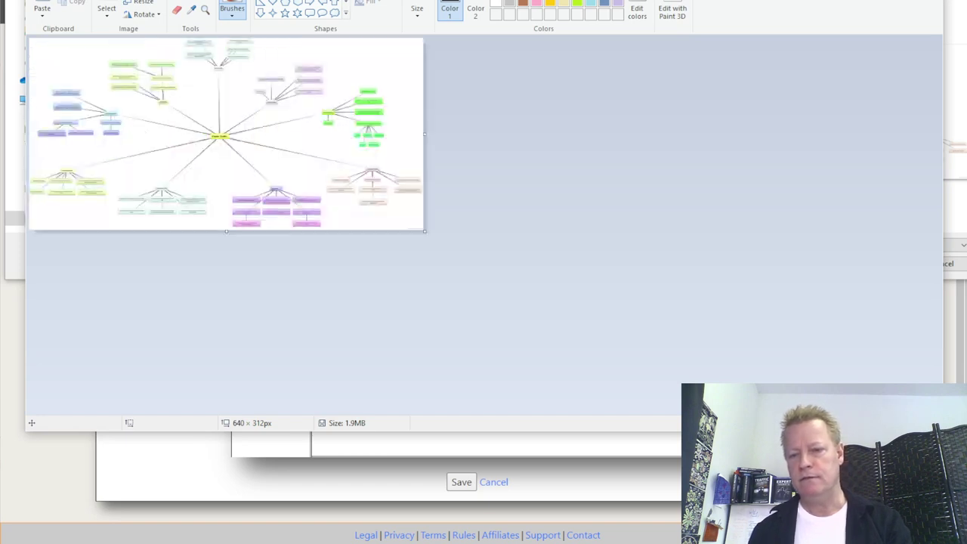
pyautogui.hotkey('ctrl', 'pageup')
pyautogui.hotkey('ctrl', 'pageup')
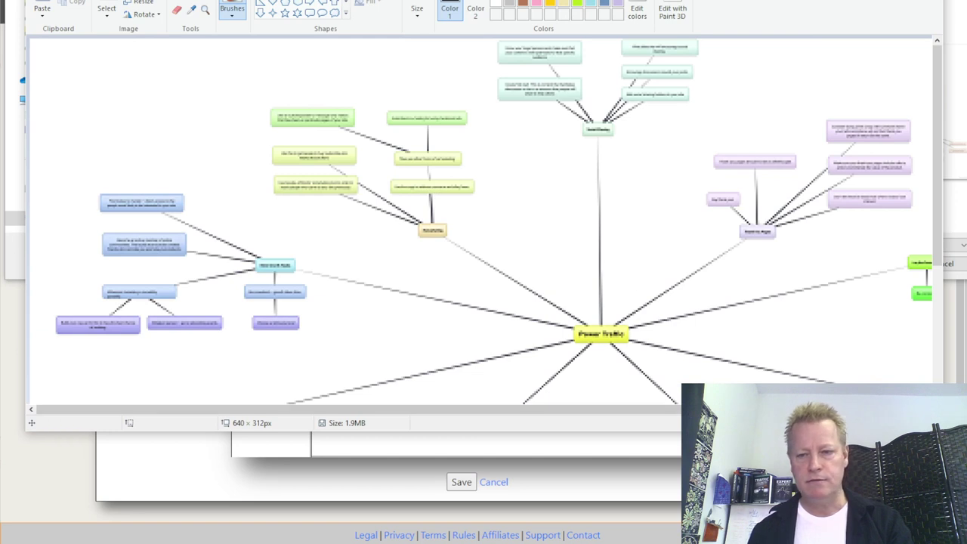
pyautogui.hotkey('ctrl', 'pageup')
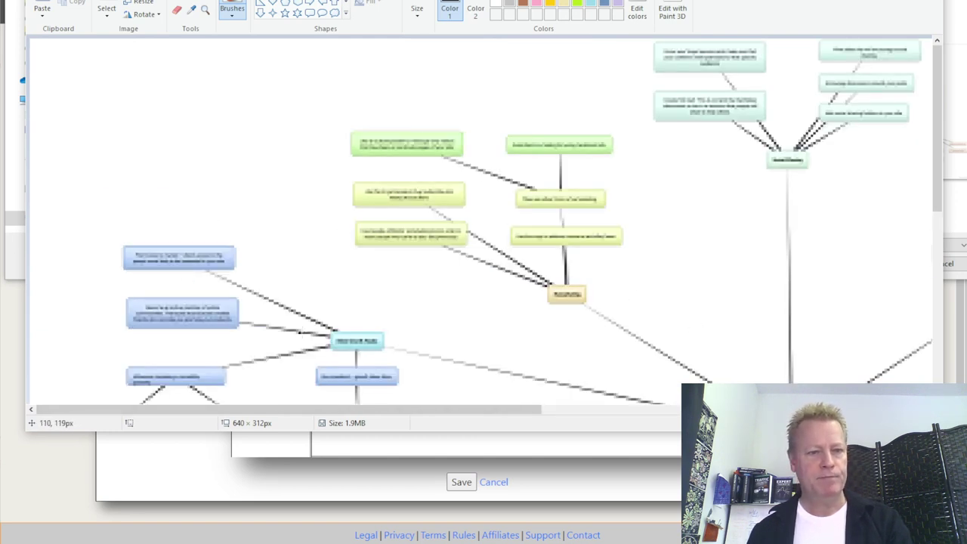
pyautogui.hotkey('ctrl', 'pagedown')
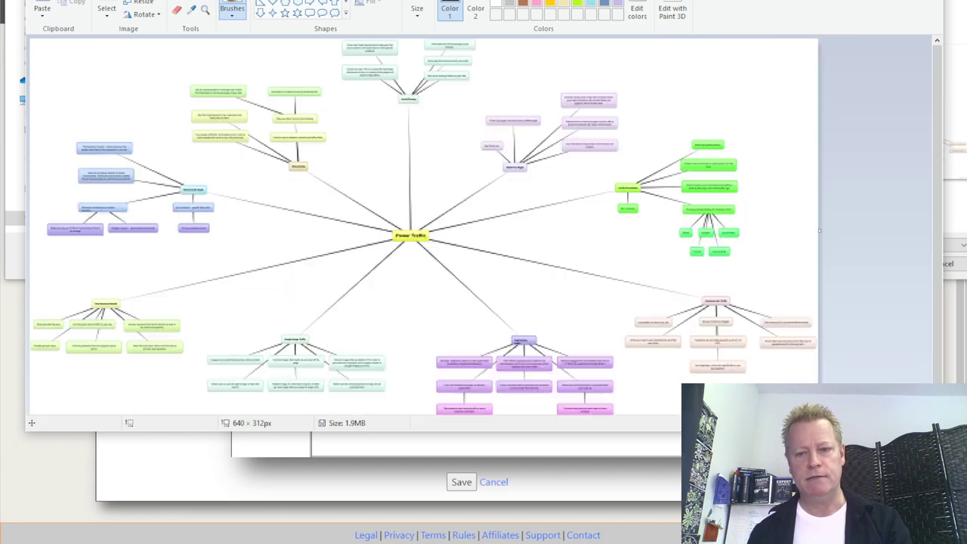
pyautogui.hotkey('ctrl', 'pagedown')
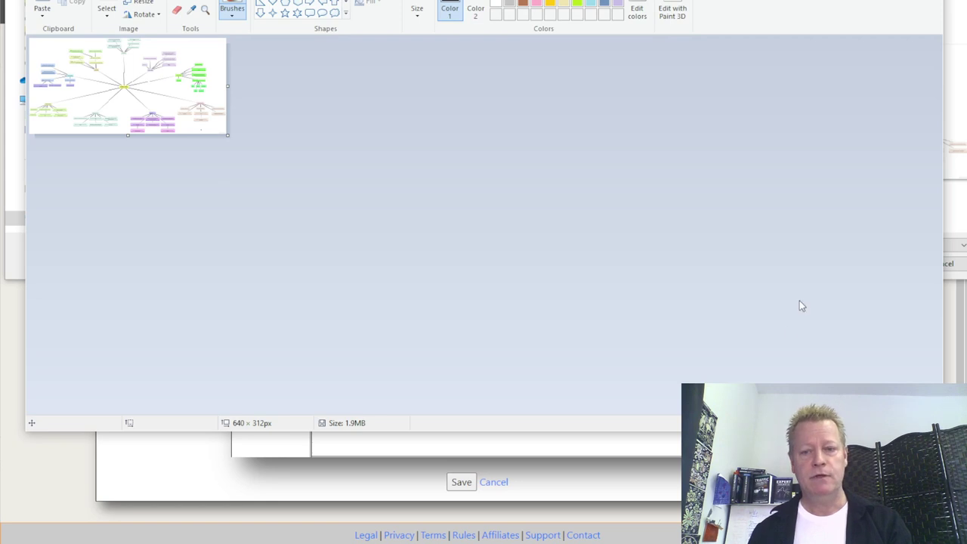
pyautogui.hotkey('ctrl', 'pagedown')
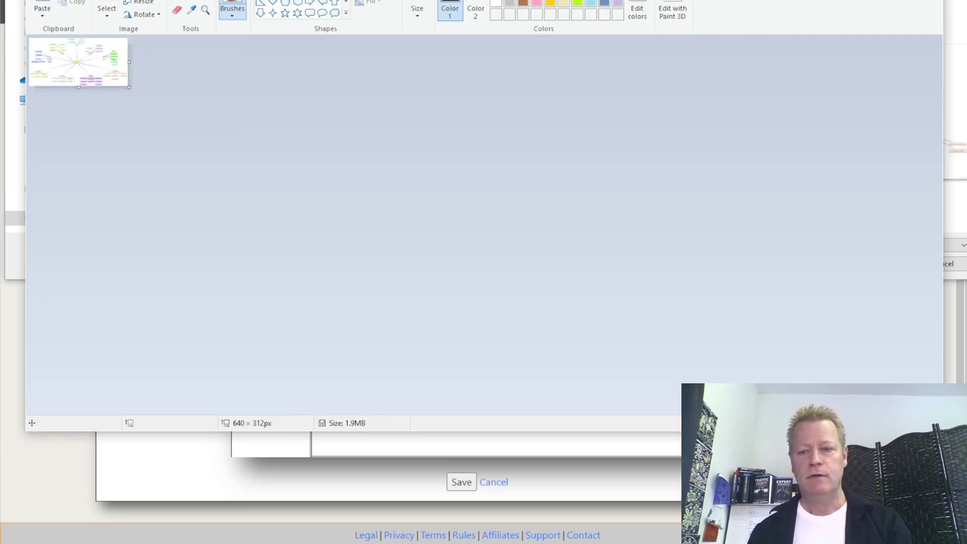
pyautogui.hotkey('ctrl', 'pageup')
pyautogui.hotkey('ctrl', 'pageup')
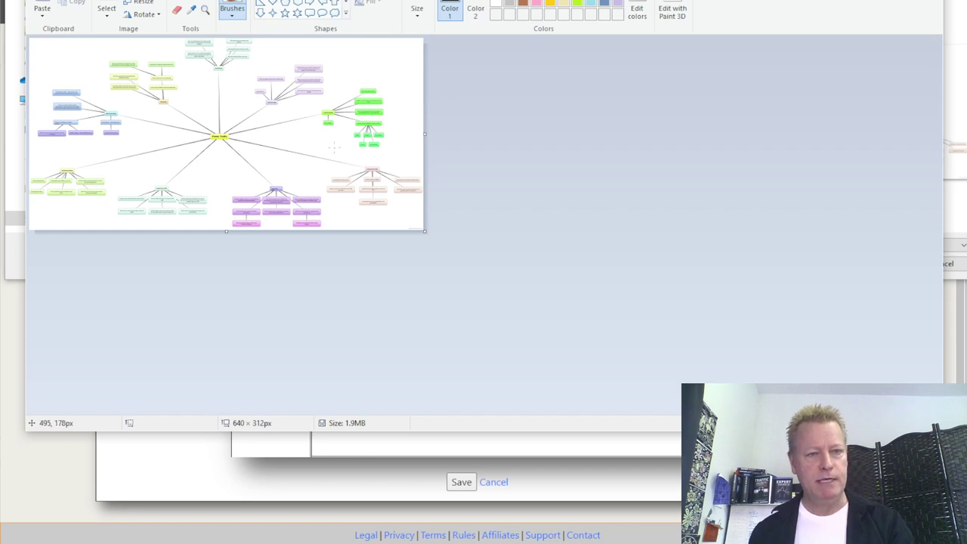
# - Shift the whole mindmap picture leftward and crop the canvas on its right side to about 503 pixels wide
pyautogui.hotkey('ctrl', 'a')
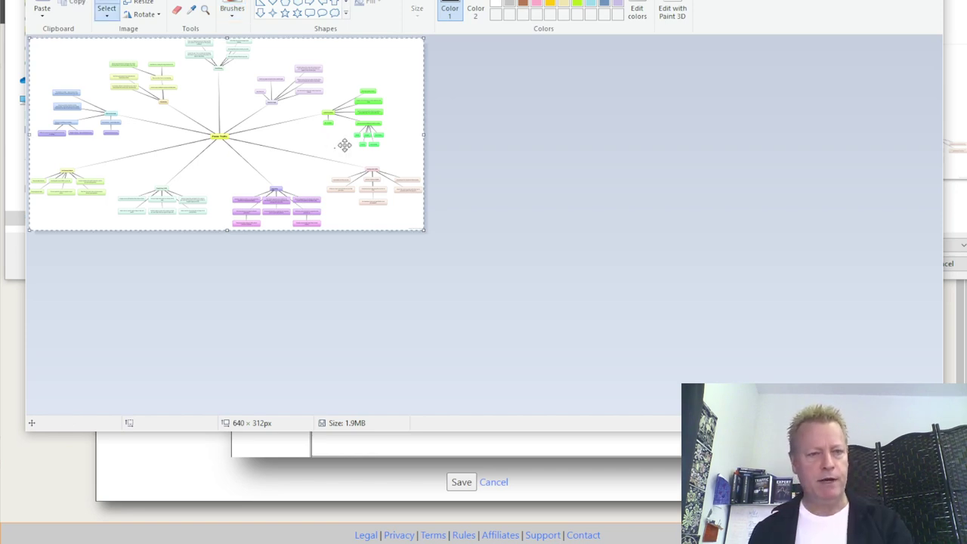
pyautogui.moveTo(365, 153); pyautogui.dragTo(336, 158)
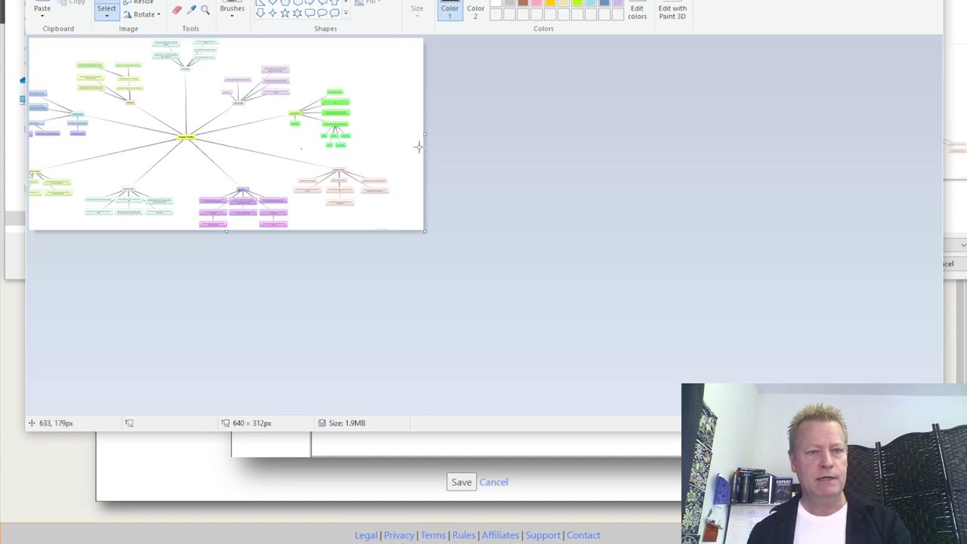
pyautogui.moveTo(429, 135); pyautogui.dragTo(340, 136)
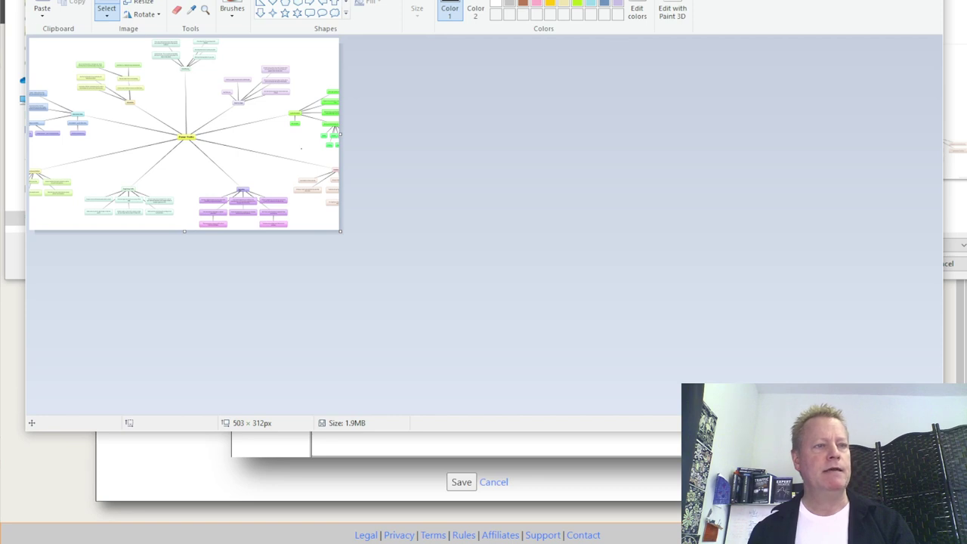
# - Save the cropped picture as a JPEG named mindmap-thumb in the Power Traffic course's "7 - Graphics" folder
pyautogui.hotkey('alt', 'f')
pyautogui.click(73, 74)
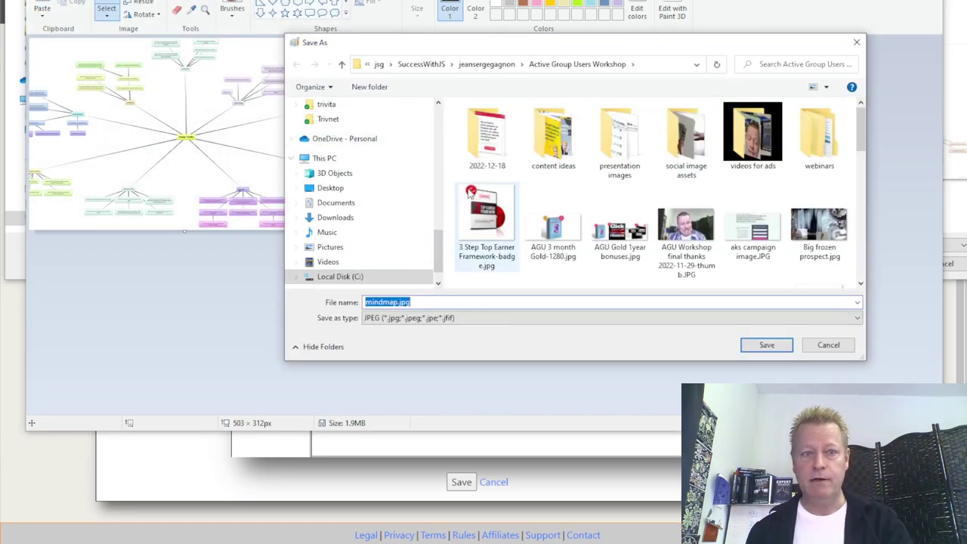
pyautogui.click(421, 64)
pyautogui.scroll(-7, 520, 219)
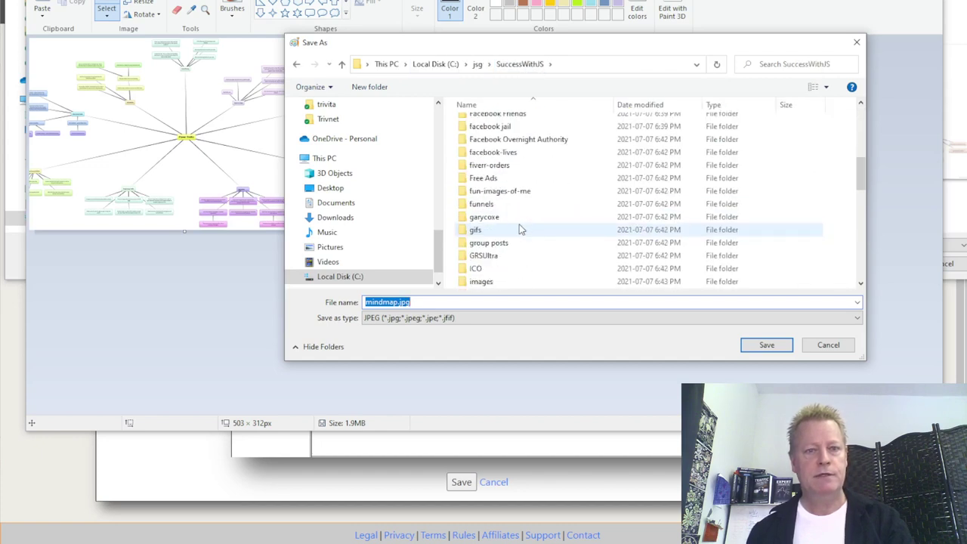
pyautogui.scroll(-8, 520, 226)
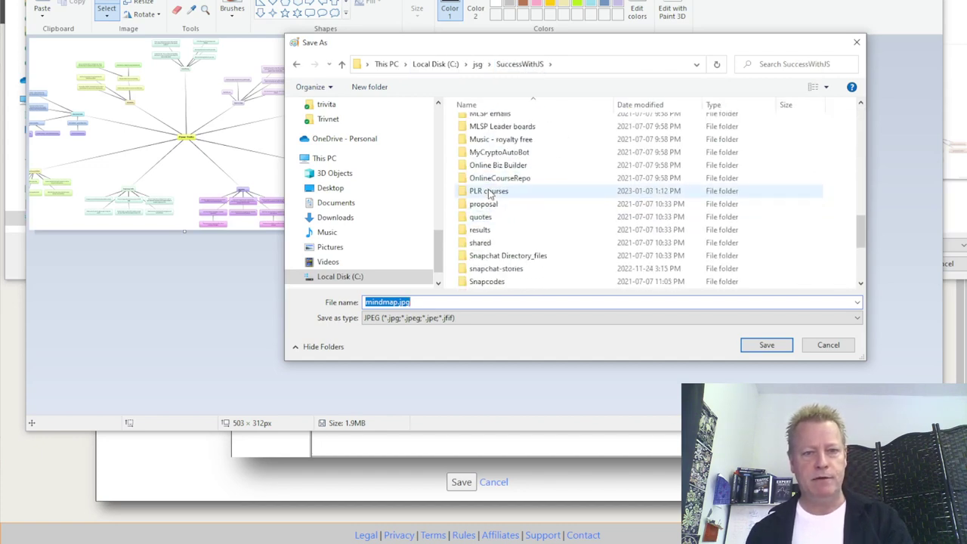
pyautogui.doubleClick(489, 190)
pyautogui.doubleClick(492, 123)
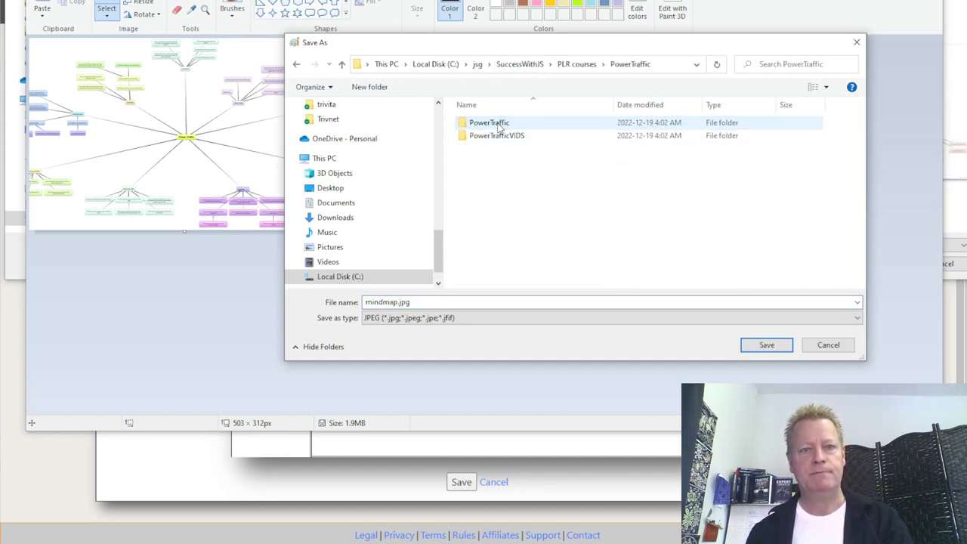
pyautogui.doubleClick(509, 125)
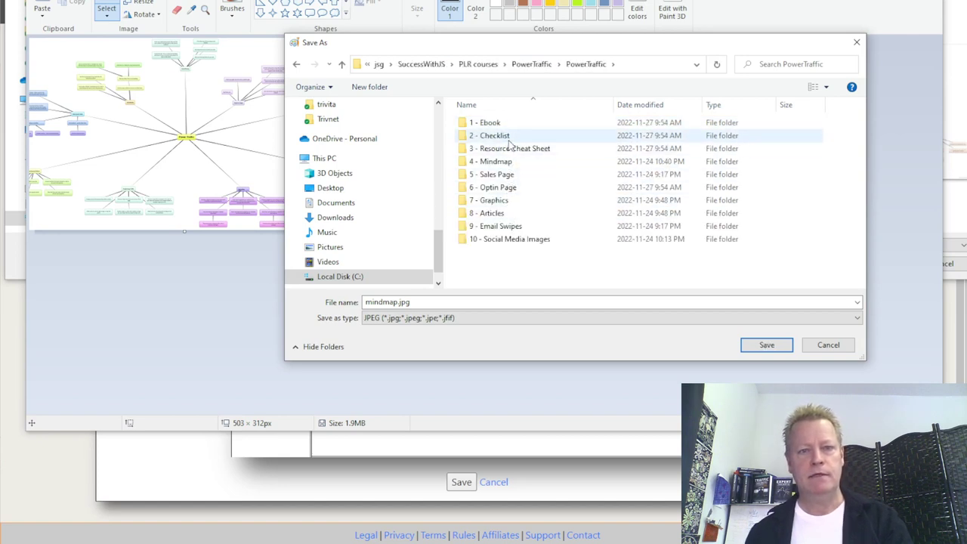
pyautogui.doubleClick(506, 201)
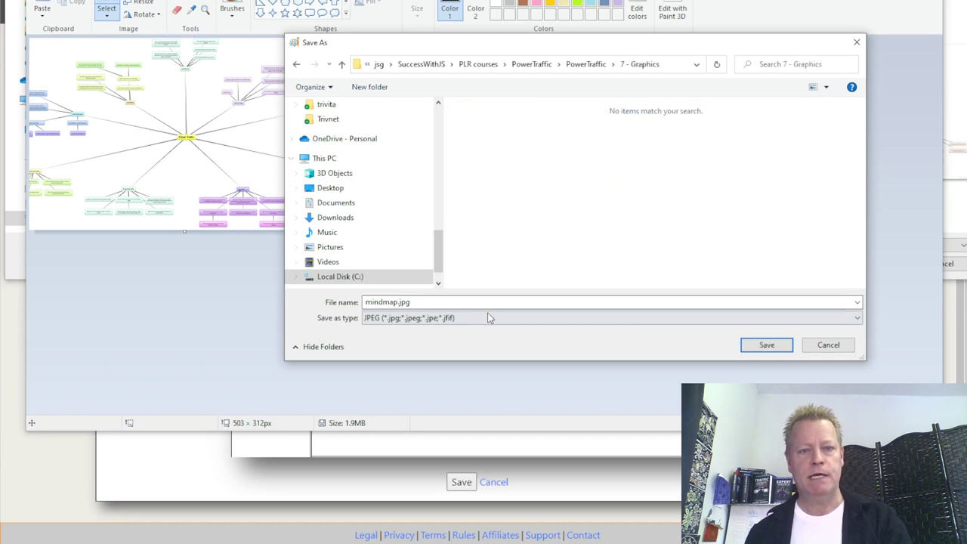
pyautogui.click(767, 347)
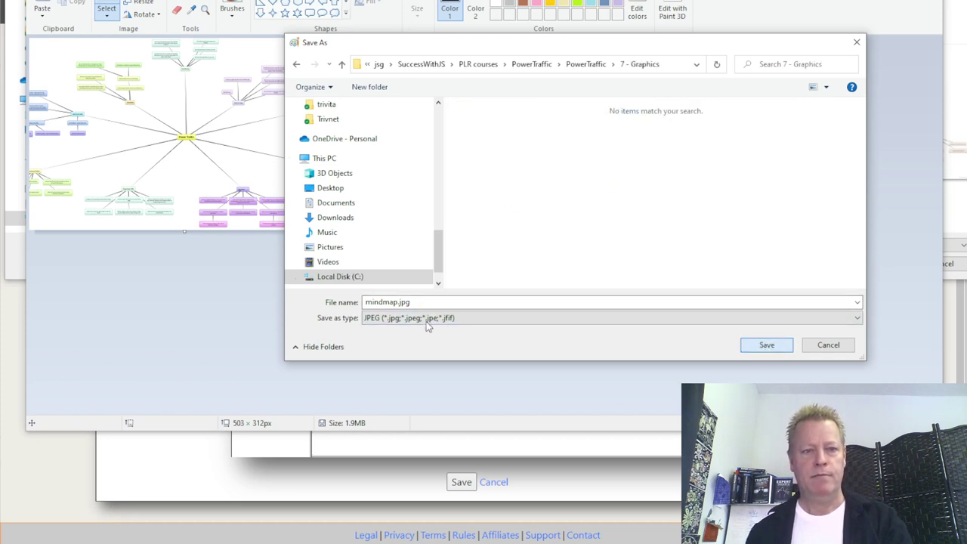
pyautogui.click(414, 301)
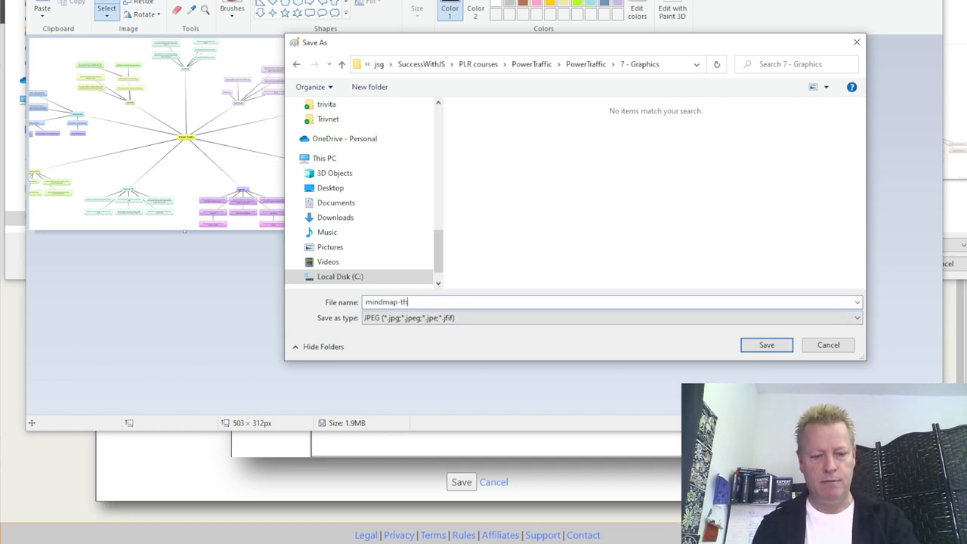
pyautogui.press('Return')
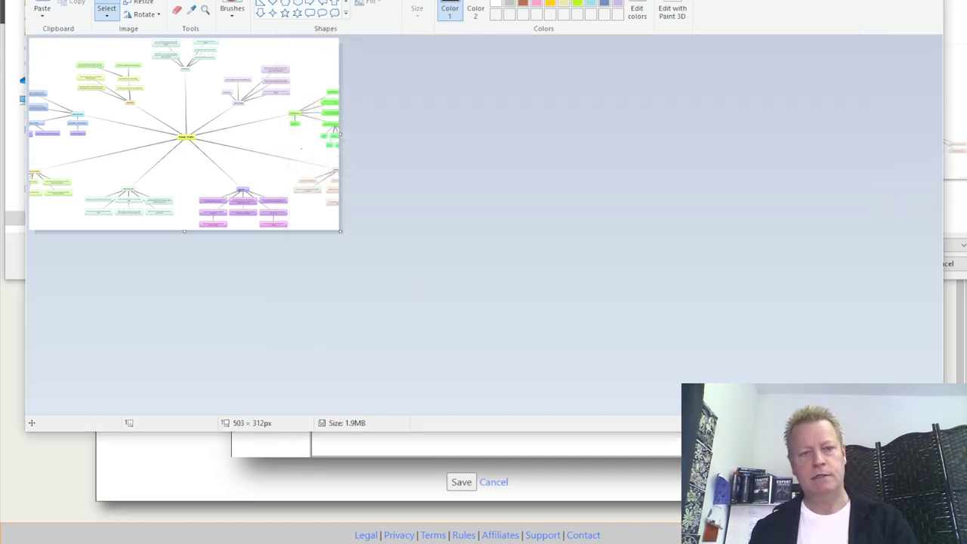
# - Return to the course file form, use mindmap-thumb.jpg from "7 - Graphics" as the Mindmap file's image, and save the file
pyautogui.hotkey('alt', 'Tab')
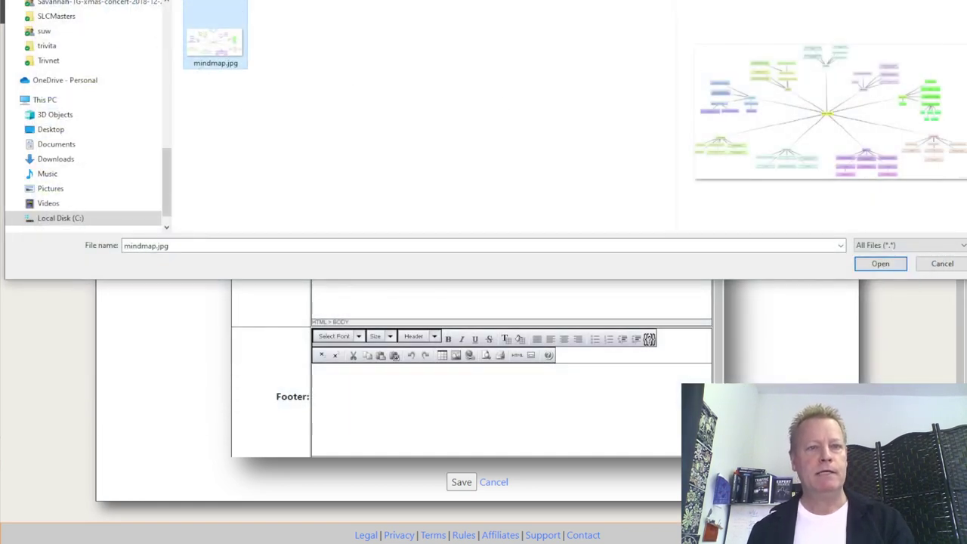
pyautogui.hotkey('alt', 'Up')
pyautogui.click(224, 99)
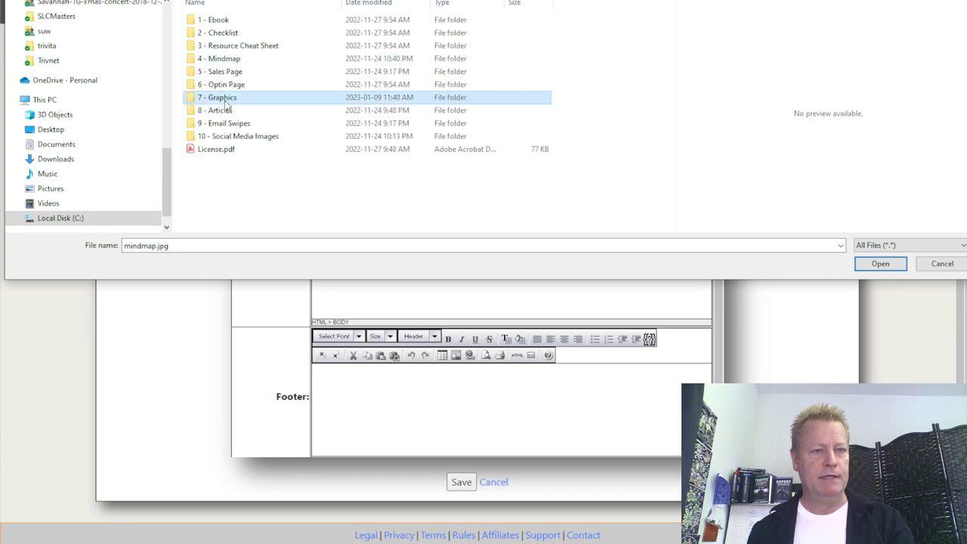
pyautogui.doubleClick(225, 102)
pyautogui.click(628, 121)
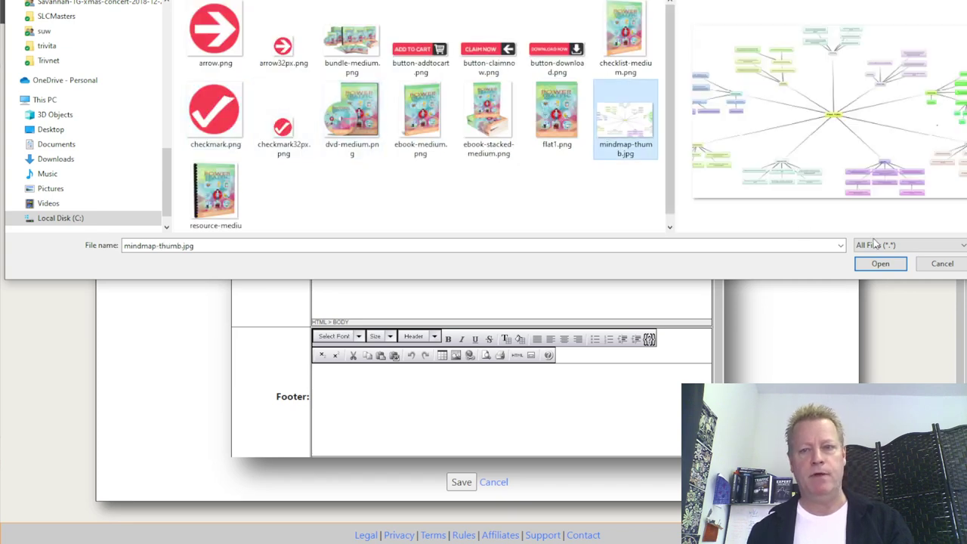
pyautogui.click(880, 264)
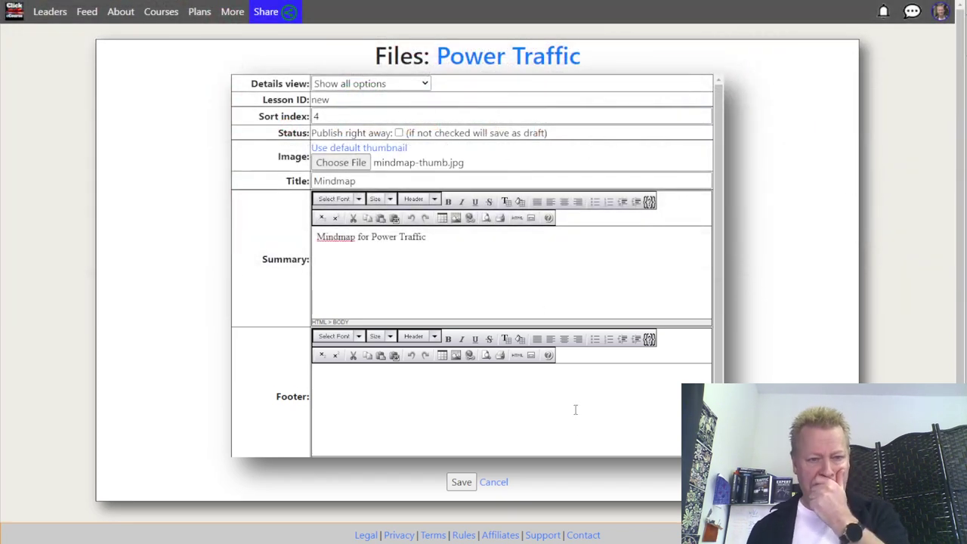
pyautogui.click(461, 482)
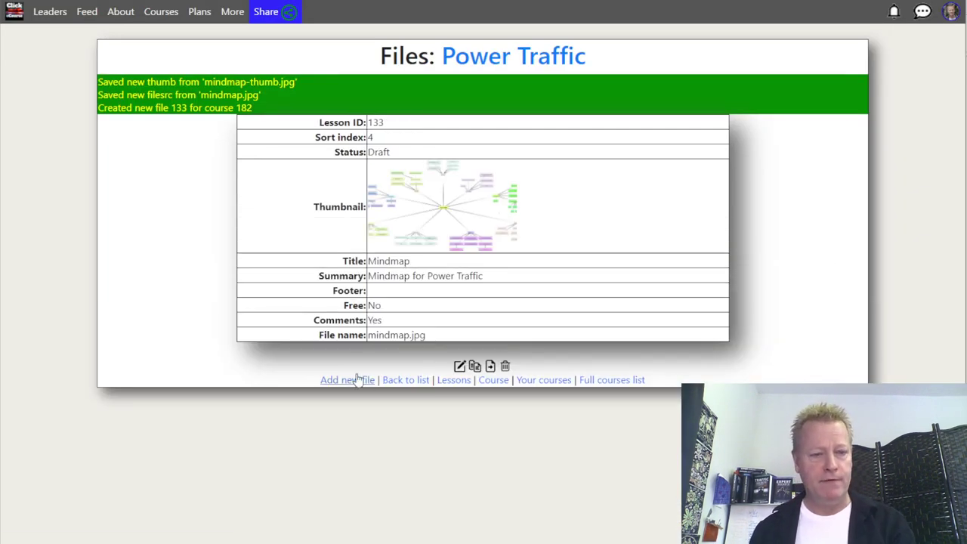
# - Start a new course file and check the contents of the "5 - Sales Page" and "6 - Optin Page" folders for upload material
pyautogui.click(357, 379)
pyautogui.scroll(-2, 283, 313)
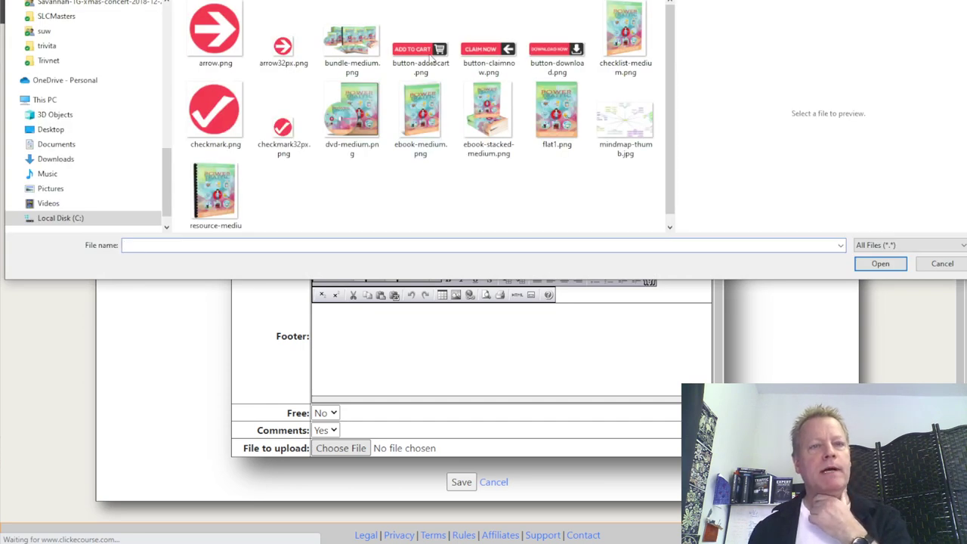
pyautogui.hotkey('alt', 'Up')
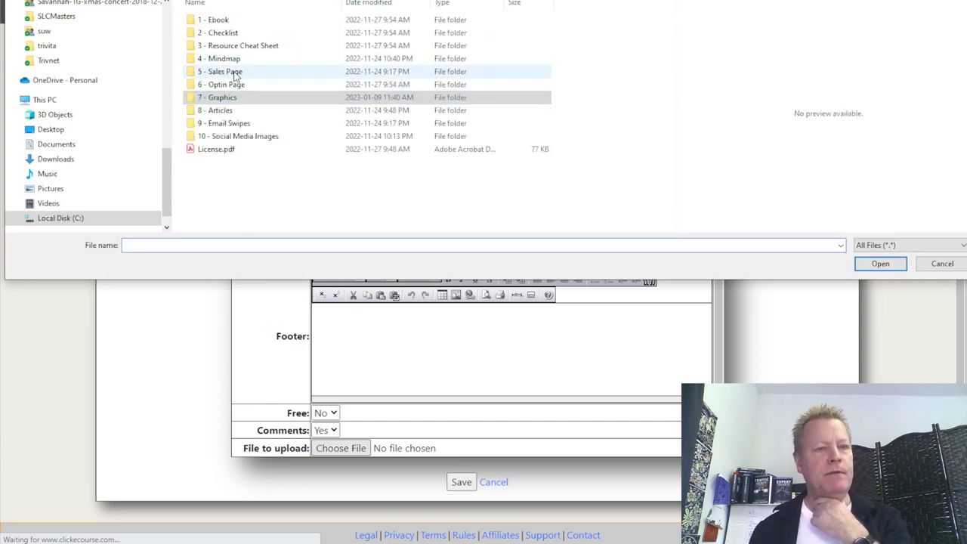
pyautogui.doubleClick(234, 73)
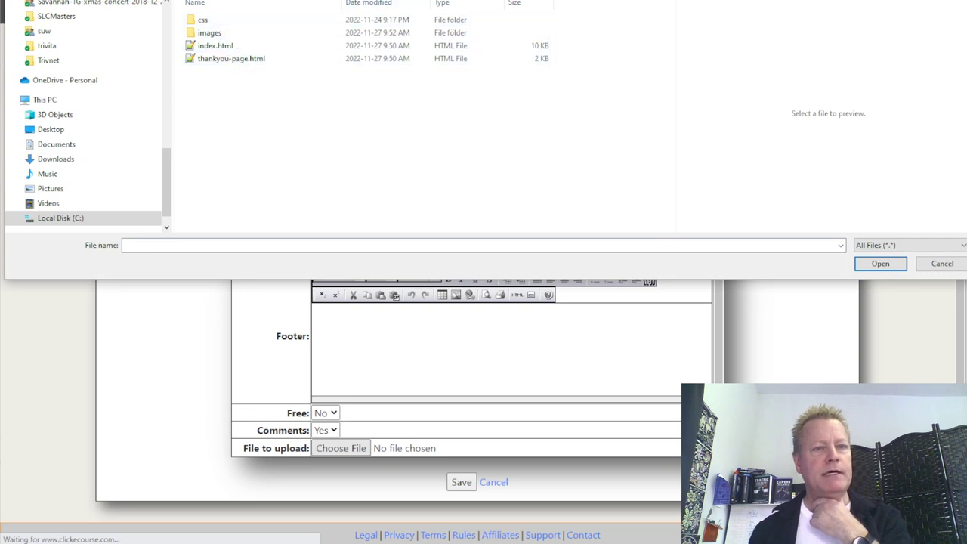
pyautogui.hotkey('alt', 'Up')
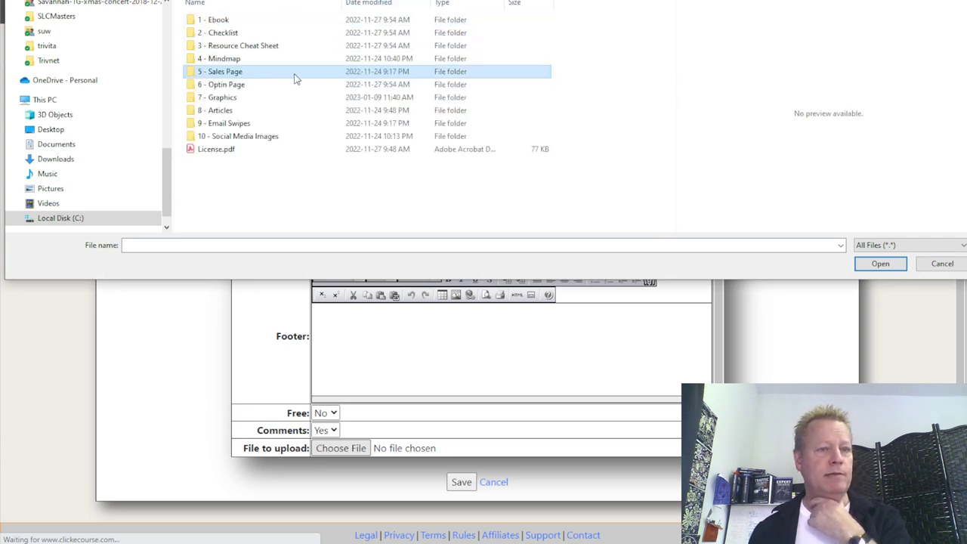
pyautogui.doubleClick(256, 85)
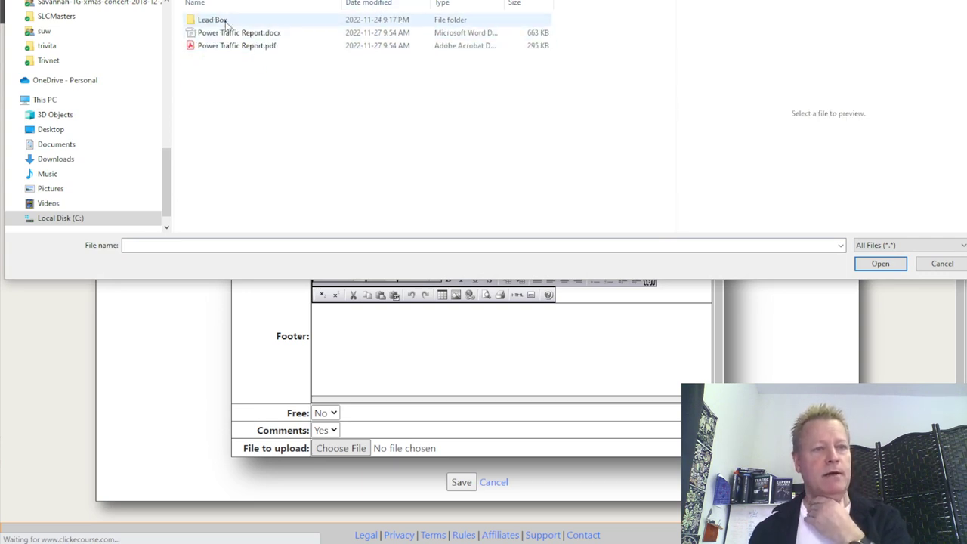
pyautogui.hotkey('alt', 'Up')
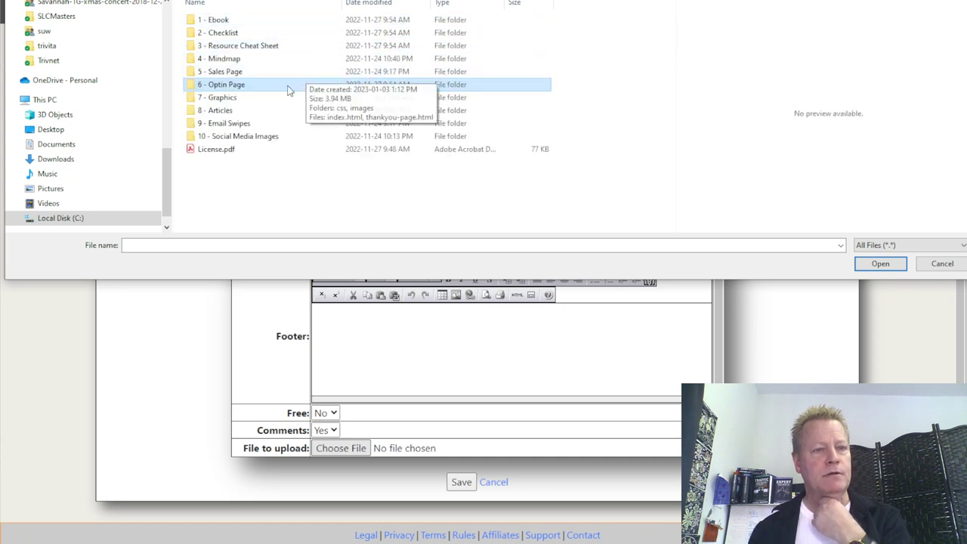
# - Read the full file names in the "8 - Articles" folder and check the contents of "9 - Email Swipes"
pyautogui.doubleClick(228, 111)
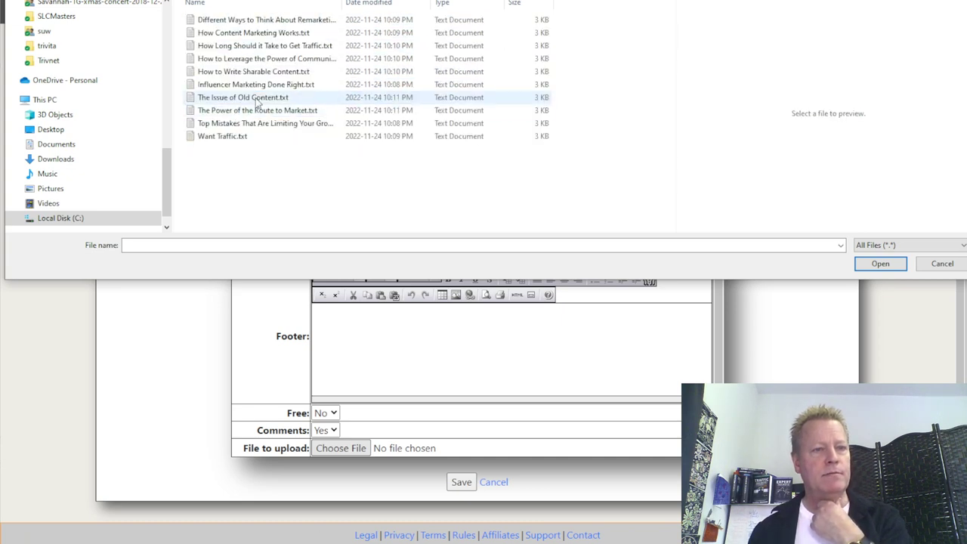
pyautogui.moveTo(341, 6); pyautogui.dragTo(457, 5)
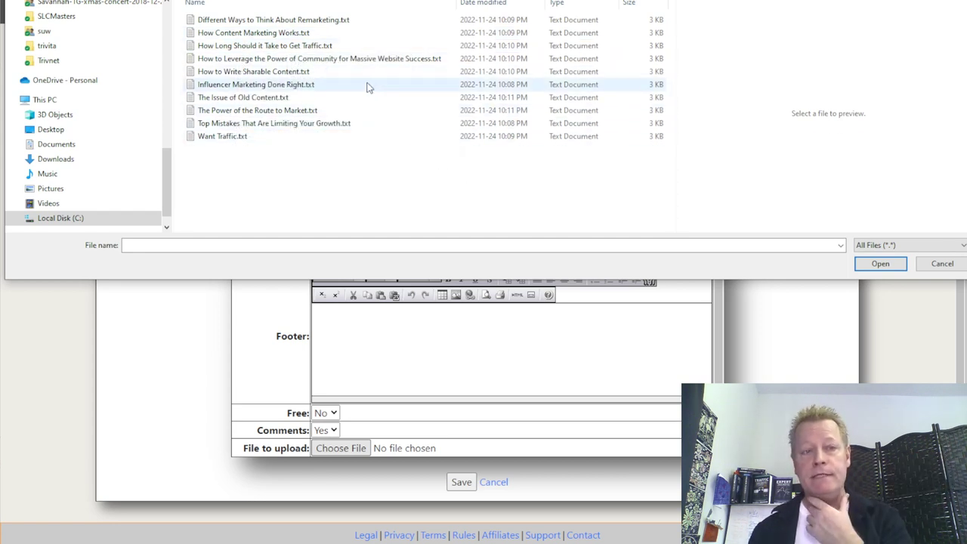
pyautogui.hotkey('alt', 'Up')
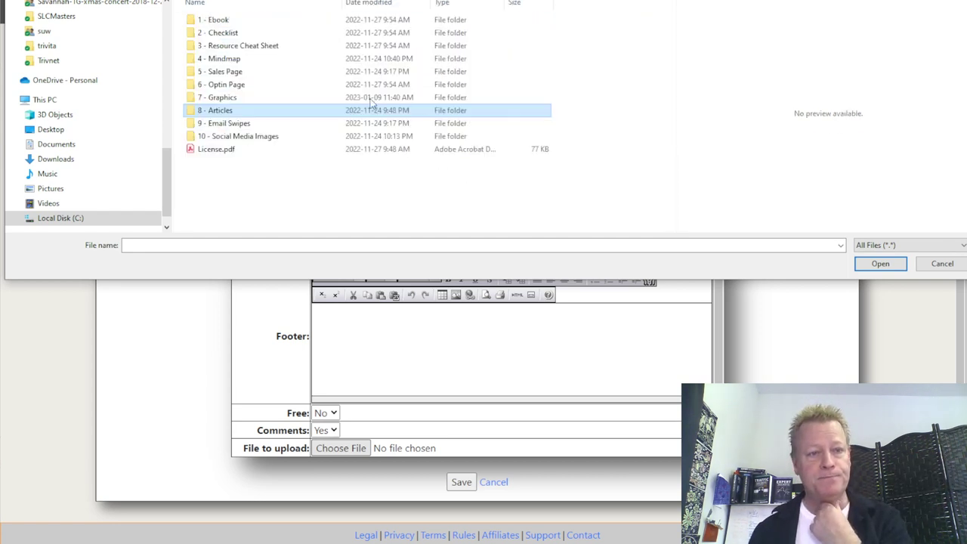
pyautogui.click(232, 125)
pyautogui.doubleClick(232, 125)
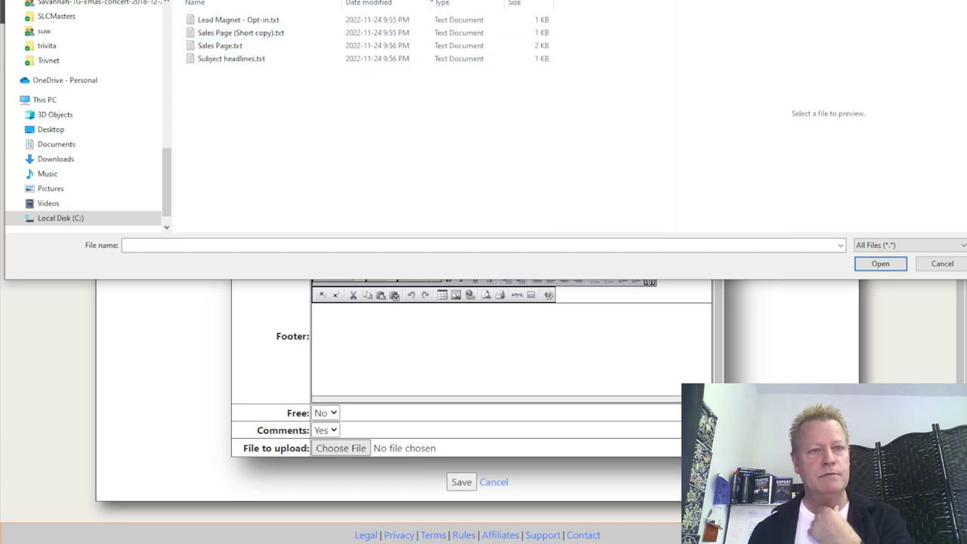
pyautogui.hotkey('alt', 'Up')
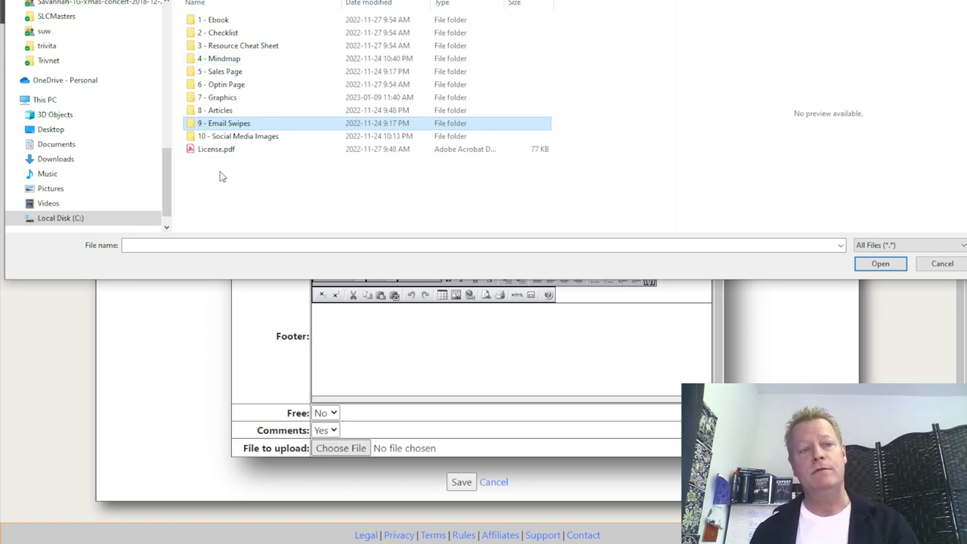
# - Preview the quote images 1.jpg to 10.jpg and Quotes.txt in the "10 - Social Media Images" folder
pyautogui.click(242, 140)
pyautogui.doubleClick(241, 142)
pyautogui.click(651, 57)
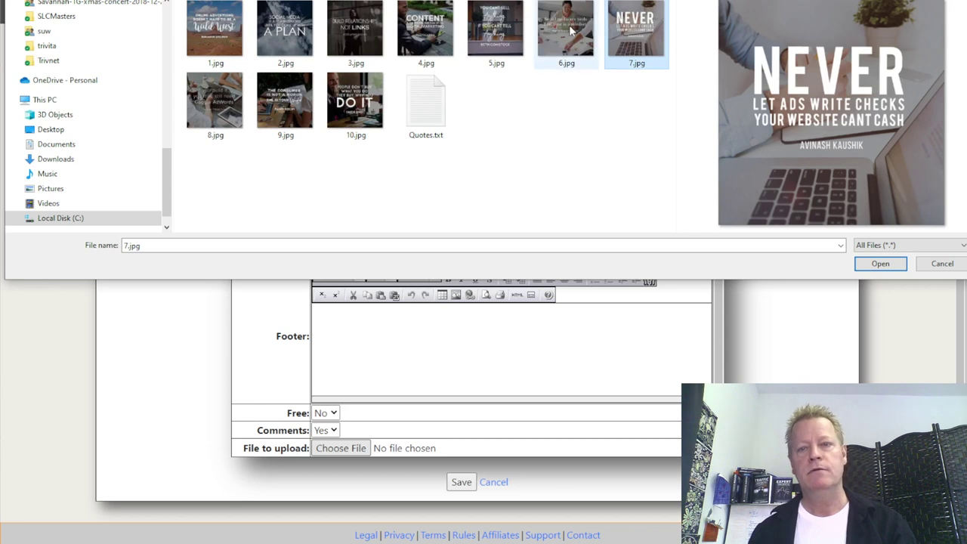
pyautogui.click(571, 31)
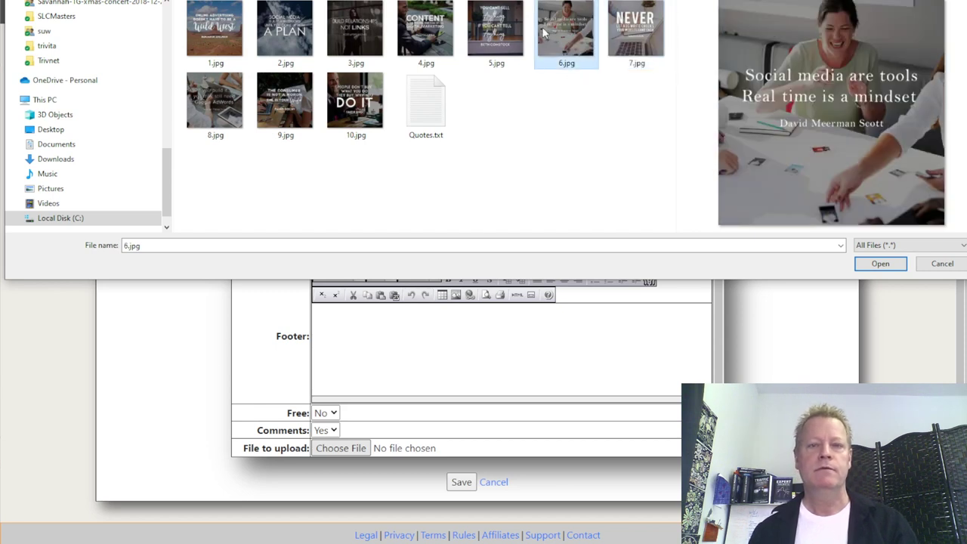
pyautogui.click(495, 42)
pyautogui.click(428, 31)
pyautogui.click(349, 26)
pyautogui.click(283, 24)
pyautogui.click(228, 25)
pyautogui.click(222, 112)
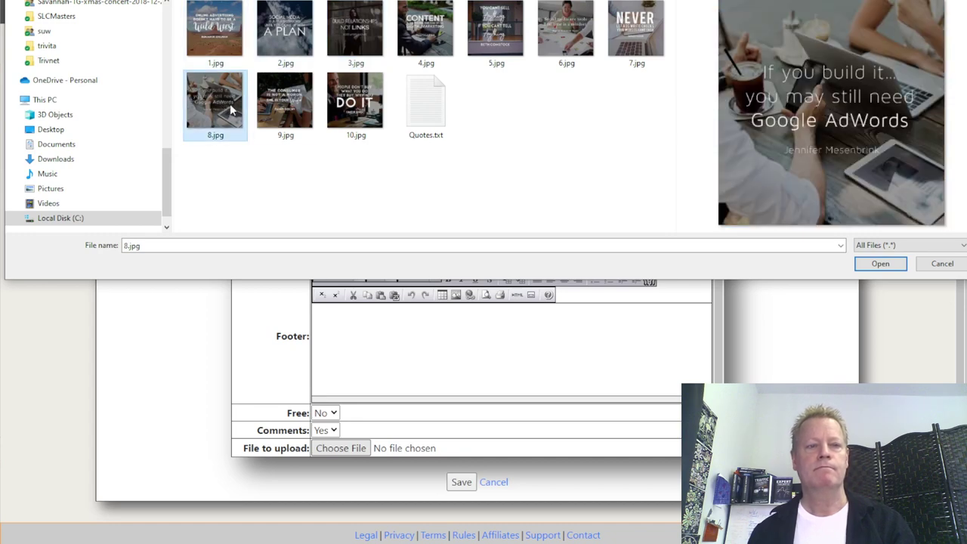
pyautogui.click(285, 112)
pyautogui.click(355, 109)
pyautogui.click(440, 115)
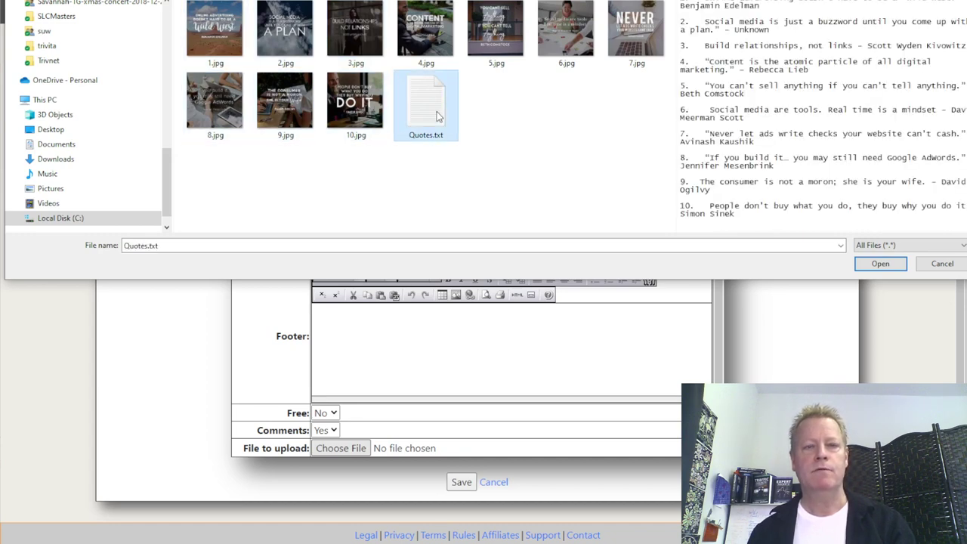
# - Clear the chosen Quotes.txt upload and cancel the new file entry
pyautogui.press('Escape')
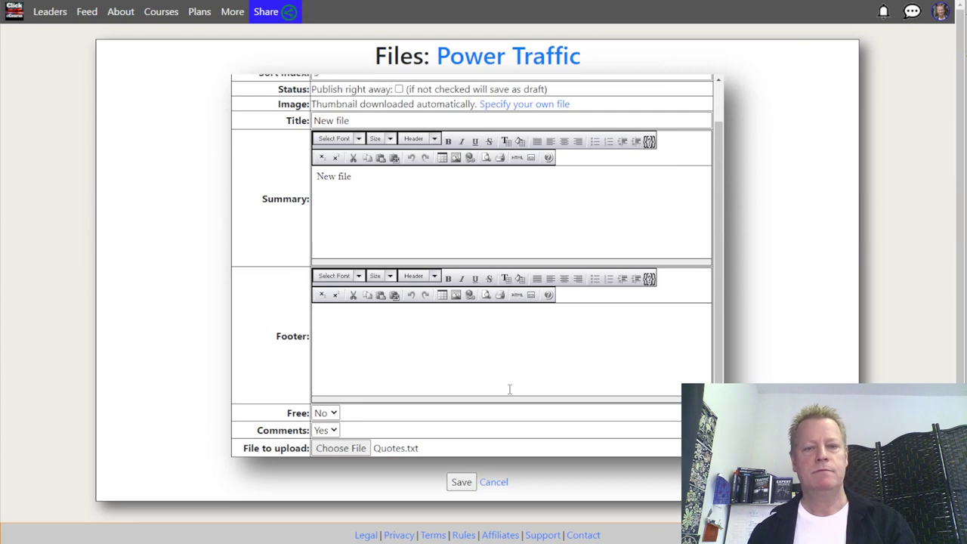
pyautogui.click(361, 449)
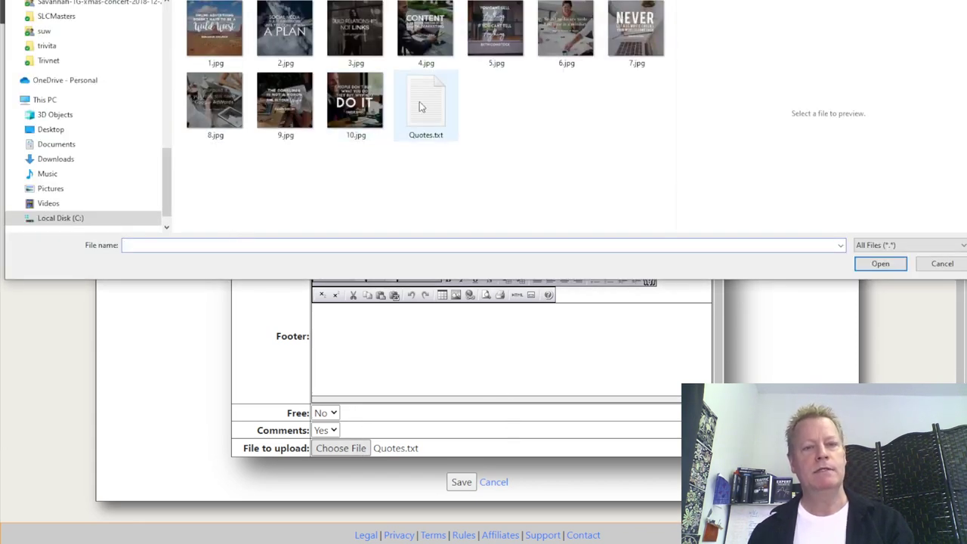
pyautogui.click(420, 101)
pyautogui.rightClick(420, 102)
pyautogui.click(737, 50)
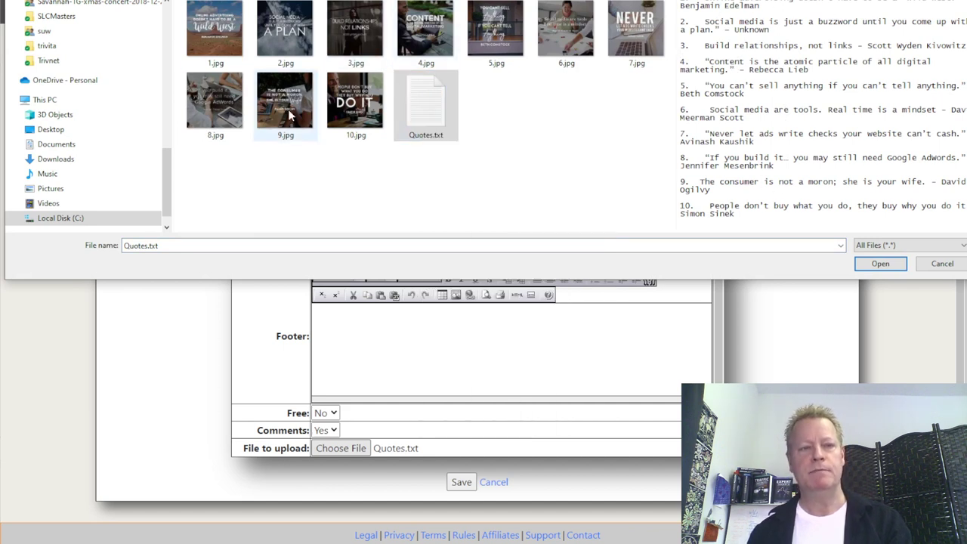
pyautogui.click(942, 265)
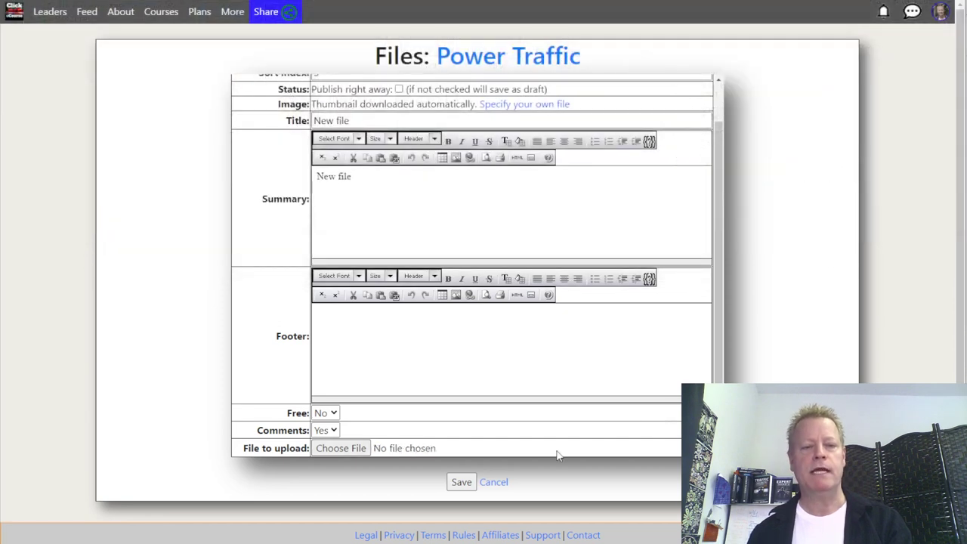
pyautogui.click(493, 484)
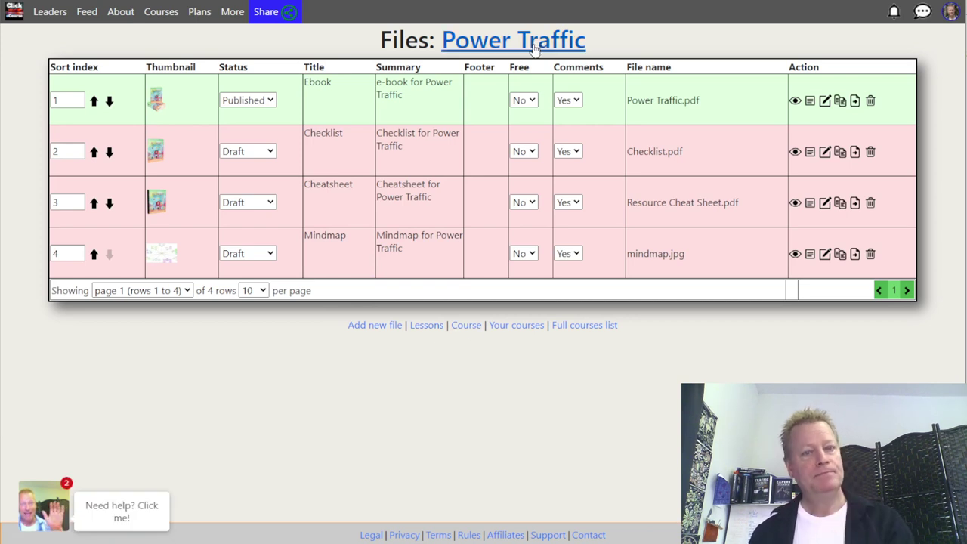
# - Review the file cards at the end of the Power Traffic course page and go back to the files list
pyautogui.hotkey('alt', 'Left')
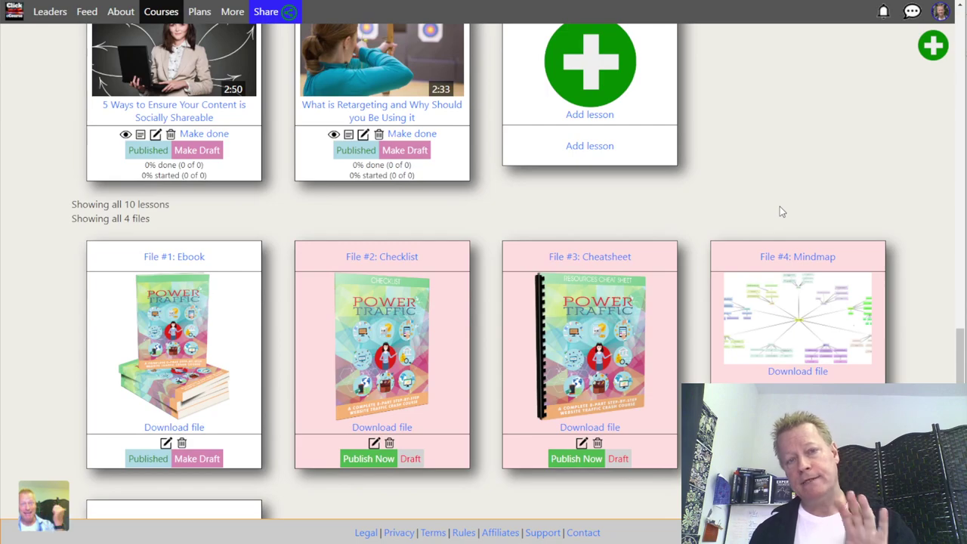
pyautogui.scroll(-3, 780, 207)
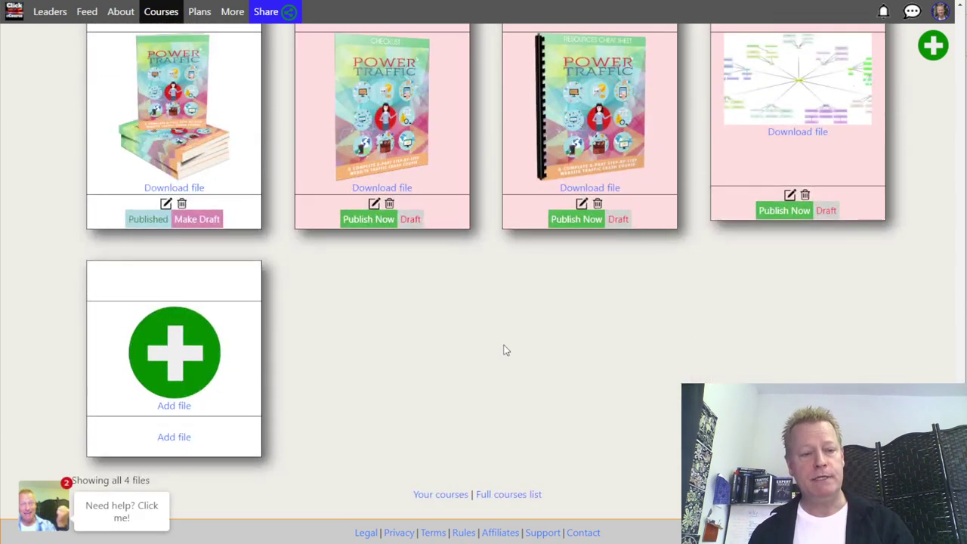
pyautogui.scroll(15, 506, 350)
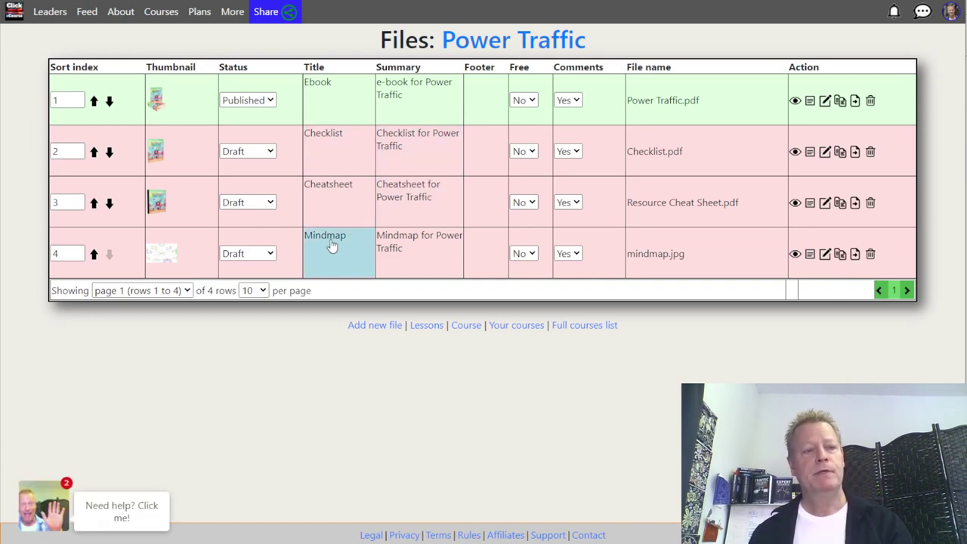
# - Look at the inline editing of the Checklist file's status, title and summary, leaving each one without a change
pyautogui.click(257, 154)
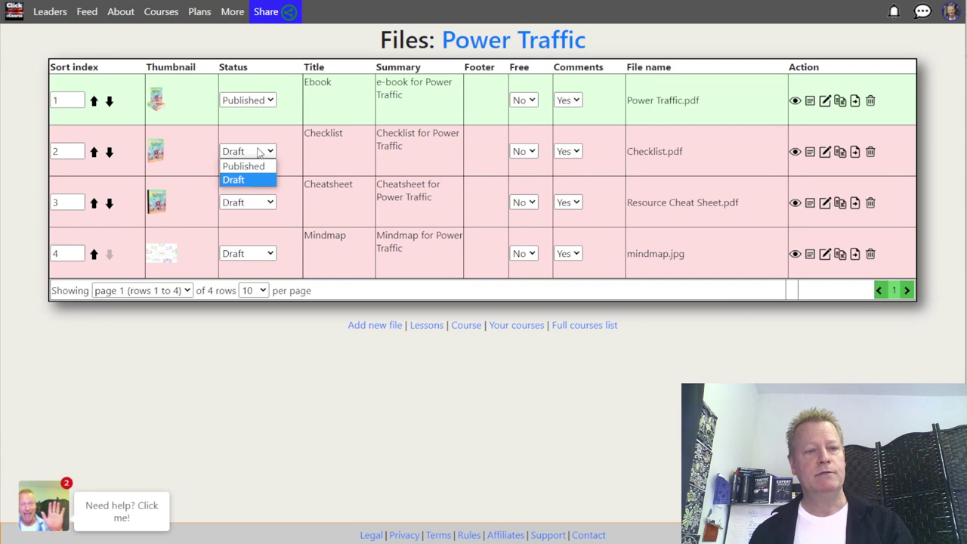
pyautogui.click(312, 145)
pyautogui.click(441, 305)
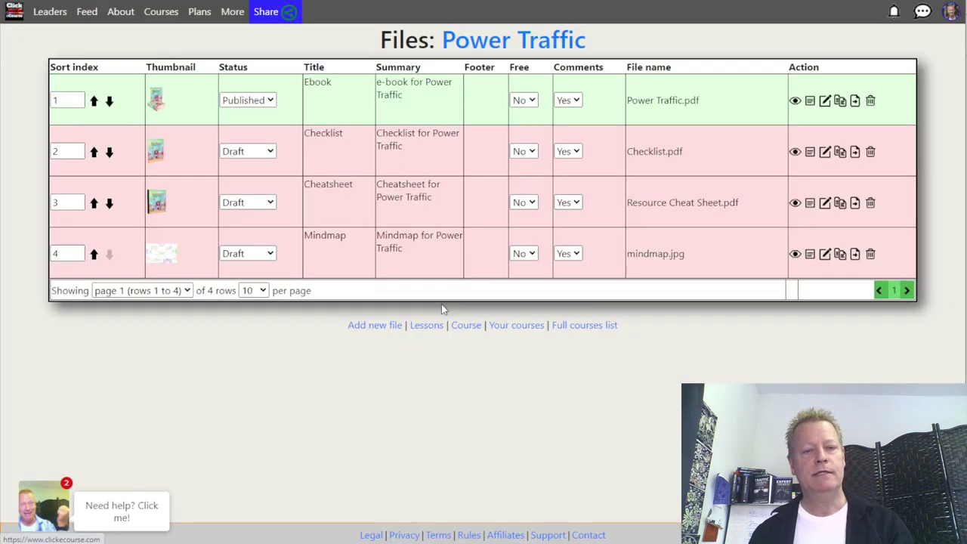
pyautogui.click(409, 149)
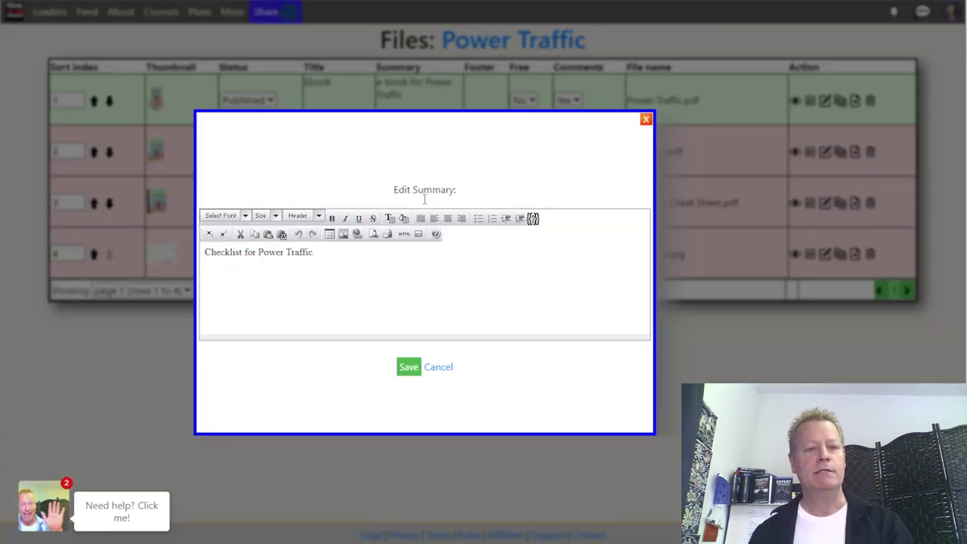
pyautogui.click(646, 122)
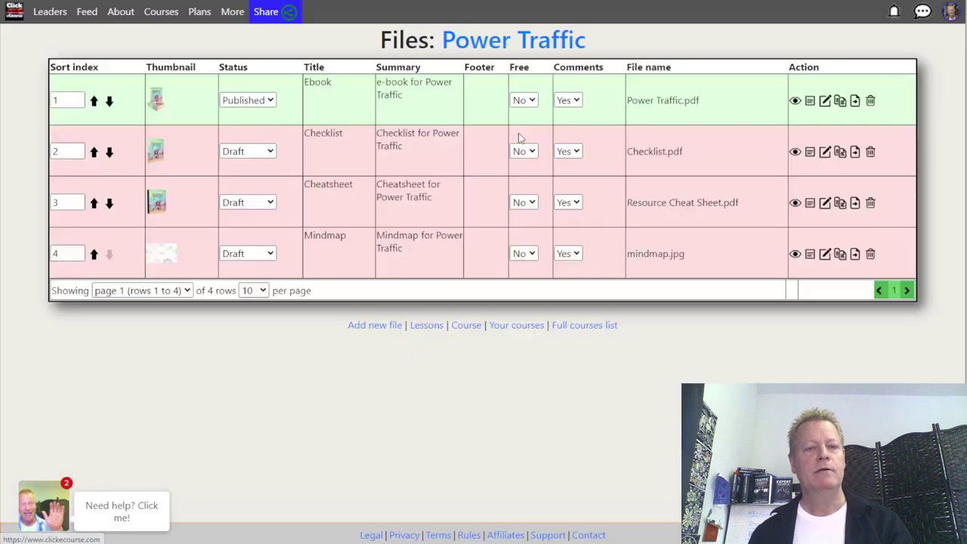
# - Reopen the inline editors for the Checklist file's title and summary and cancel out of them
pyautogui.click(337, 160)
pyautogui.click(425, 309)
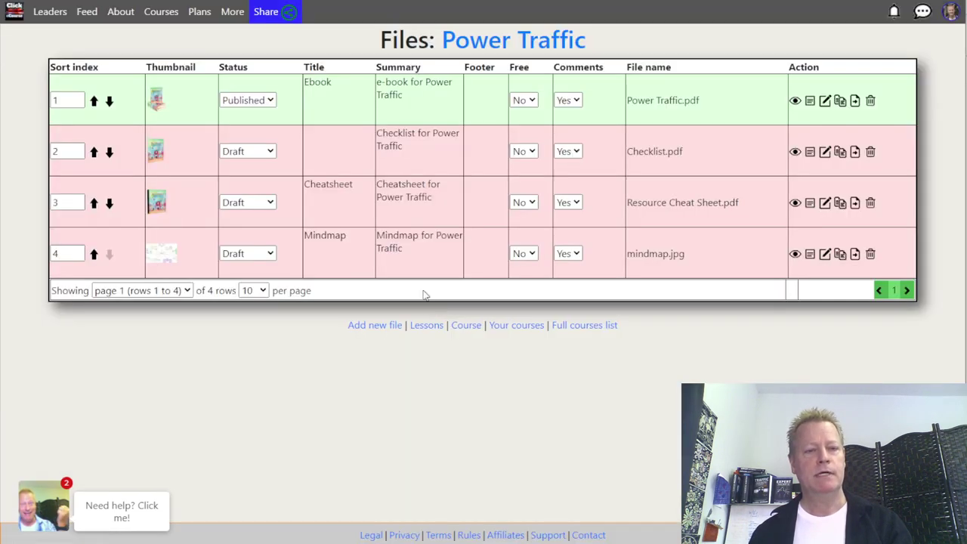
pyautogui.click(333, 150)
pyautogui.click(352, 276)
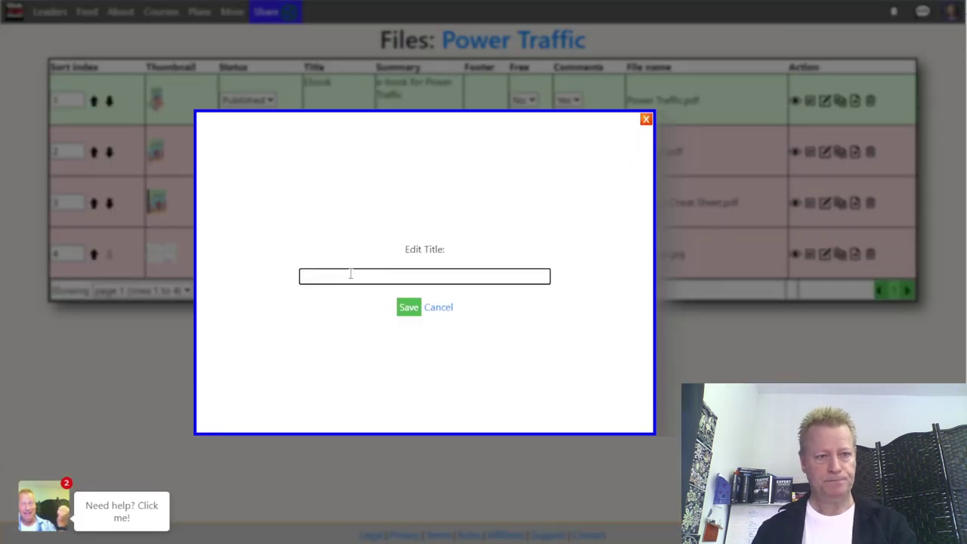
pyautogui.click(439, 308)
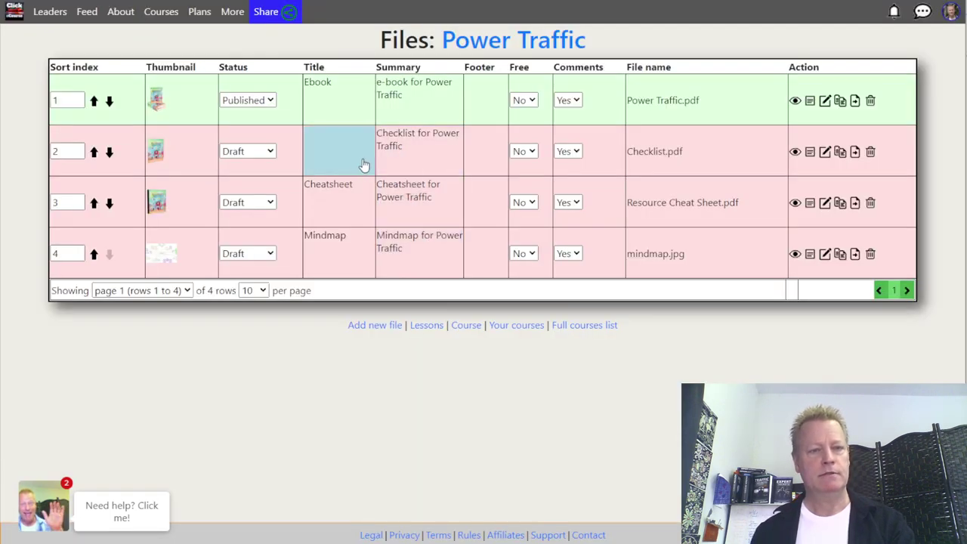
pyautogui.click(420, 172)
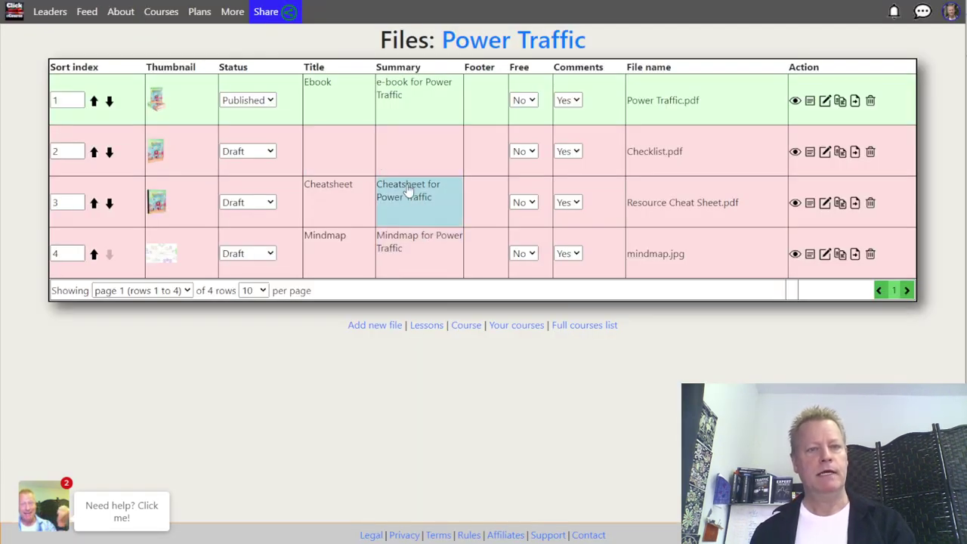
# - Set the Checklist file's summary to "Checklist for Power Traffic" and save it
pyautogui.click(411, 152)
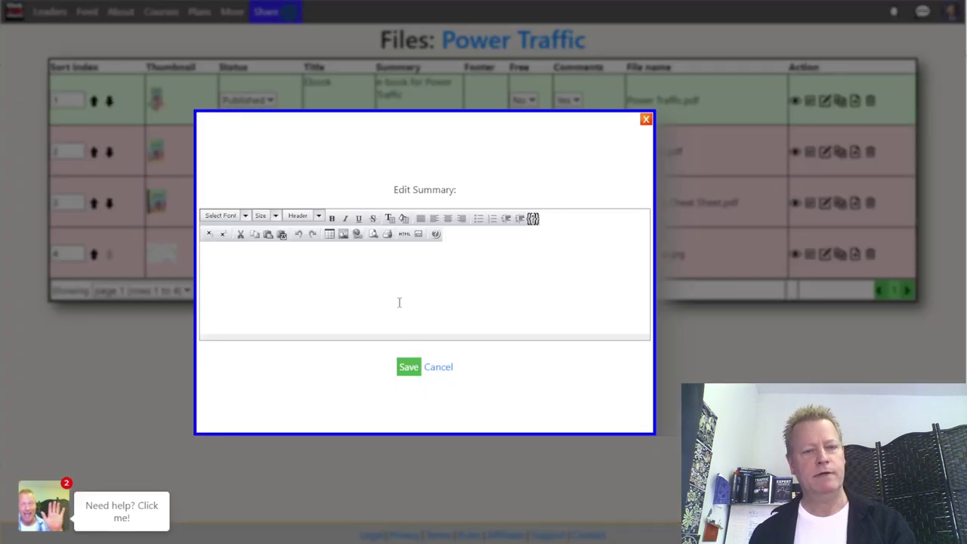
pyautogui.write('Checklist')
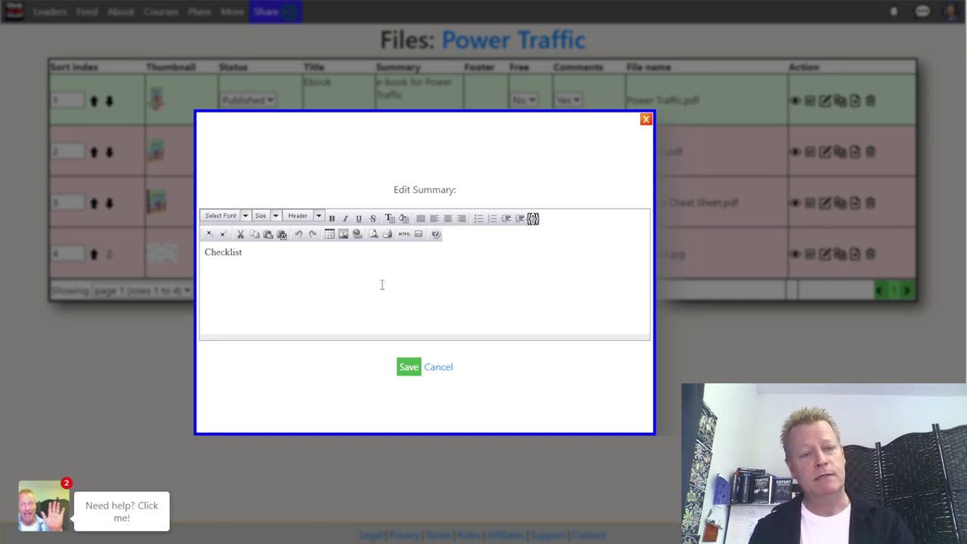
pyautogui.write('fg')
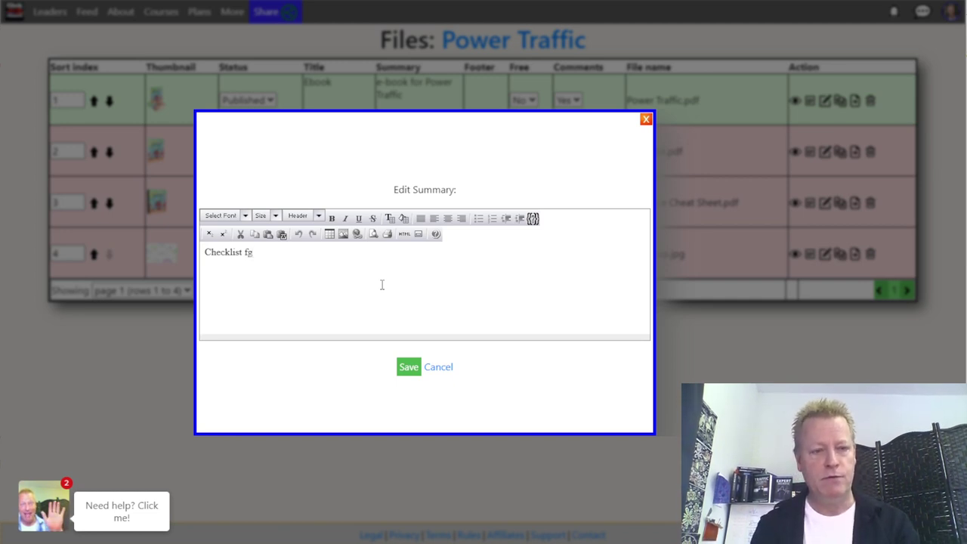
pyautogui.write('o')
pyautogui.press('BackSpace')
pyautogui.press('BackSpace')
pyautogui.write('or Power Traffic')
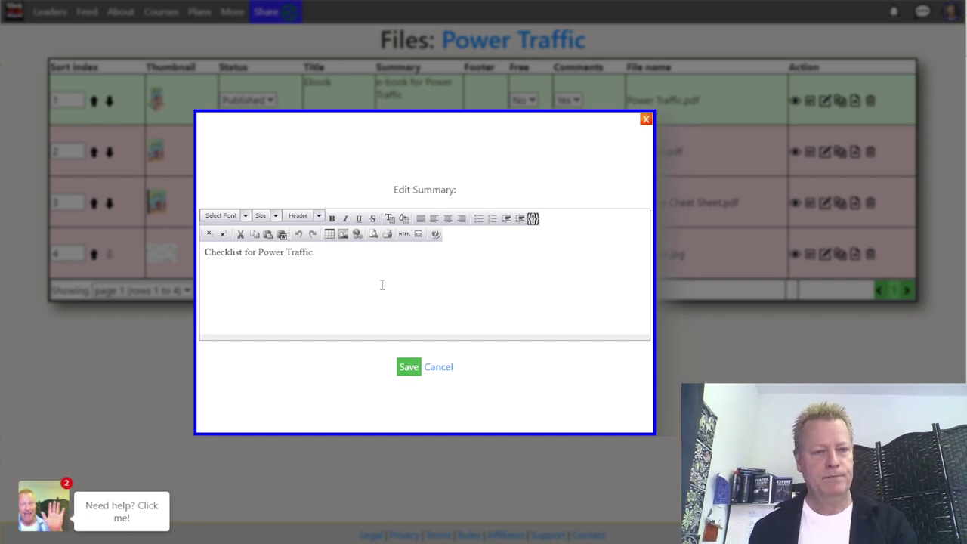
pyautogui.click(408, 367)
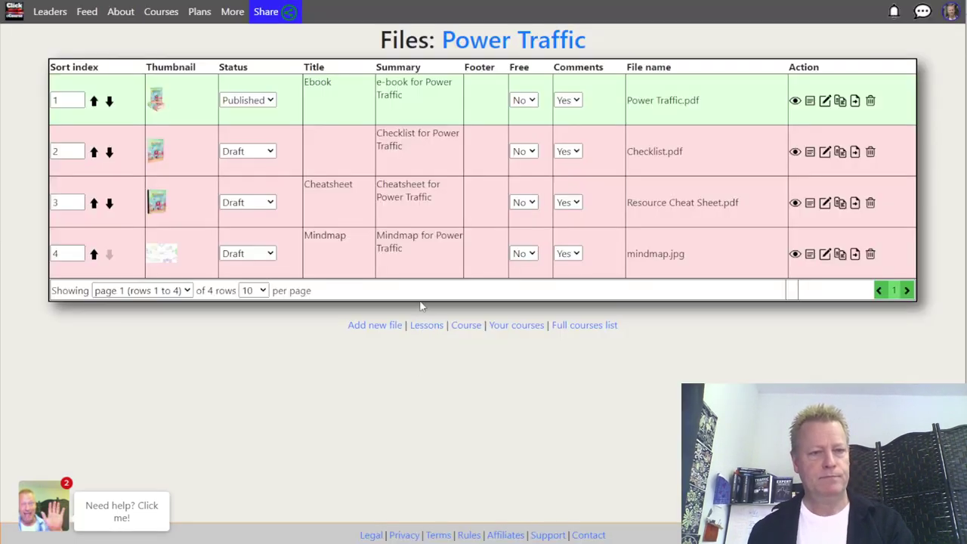
# - Set the title of the Checklist.pdf file to "Checklist" and save it
pyautogui.click(350, 156)
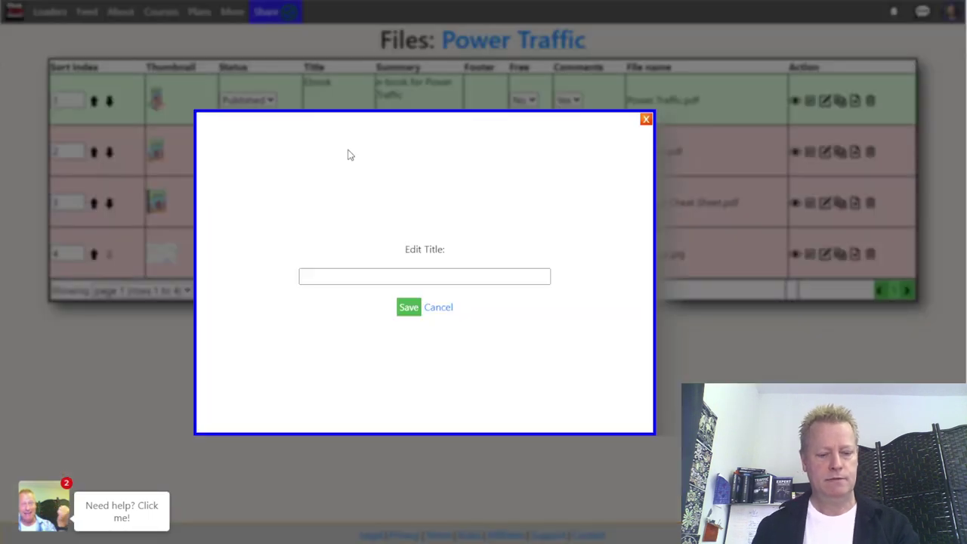
pyautogui.click(353, 276)
pyautogui.write('Checklist')
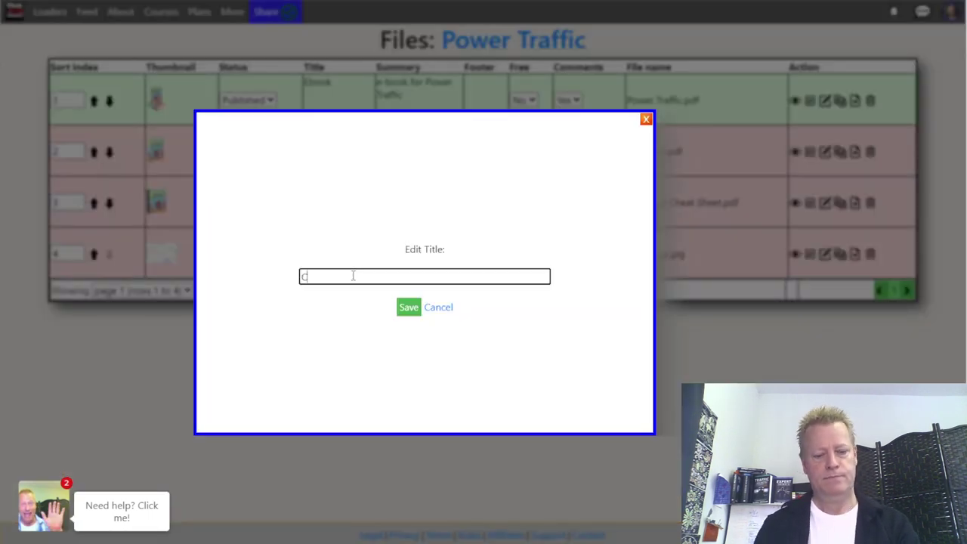
pyautogui.click(411, 308)
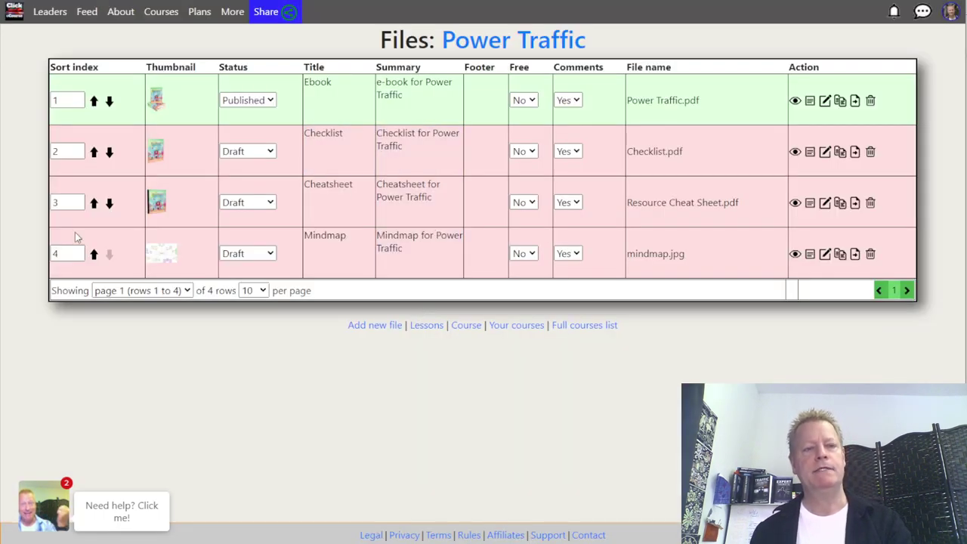
# - Change the status of the Checklist, Cheatsheet and Mindmap files to Published
pyautogui.click(242, 152)
pyautogui.click(246, 165)
pyautogui.click(251, 202)
pyautogui.click(249, 218)
pyautogui.click(244, 254)
pyautogui.click(244, 268)
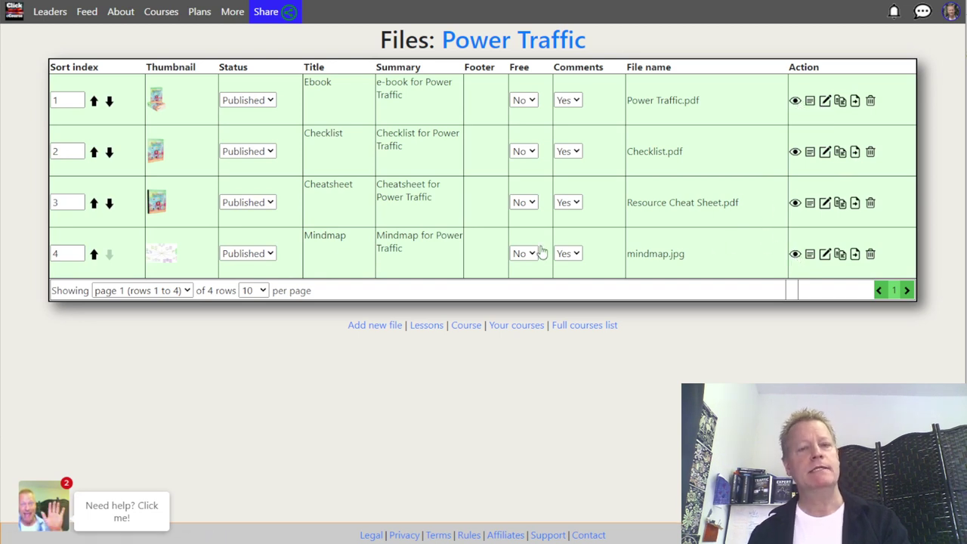
# - Look at the Mindmap file's page and return to the Power Traffic files list
pyautogui.hotkey('alt', 'Left')
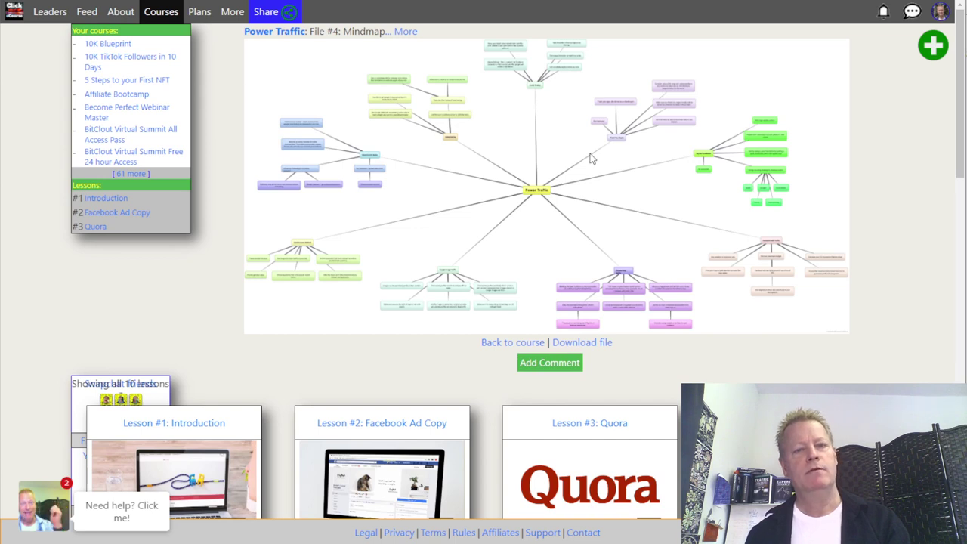
pyautogui.hotkey('alt', 'Left')
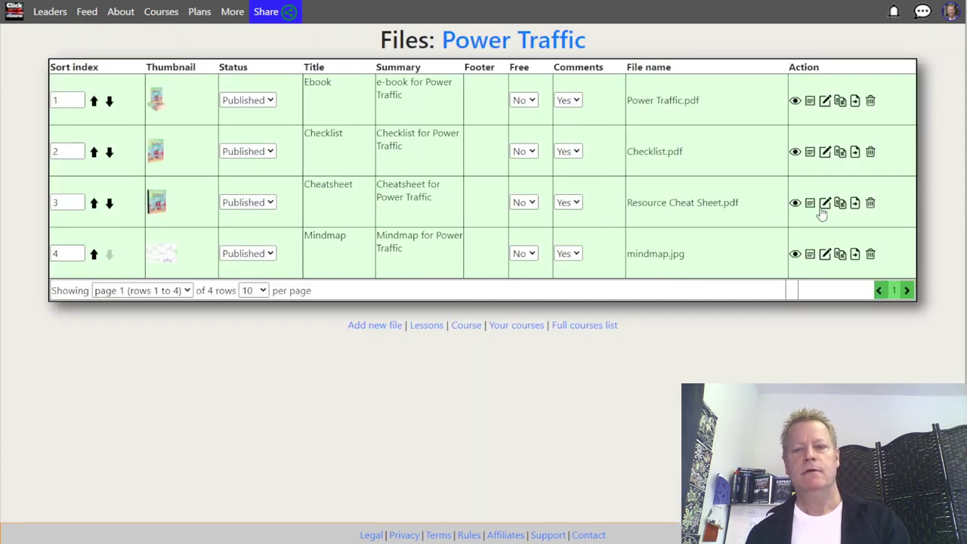
pyautogui.click(810, 255)
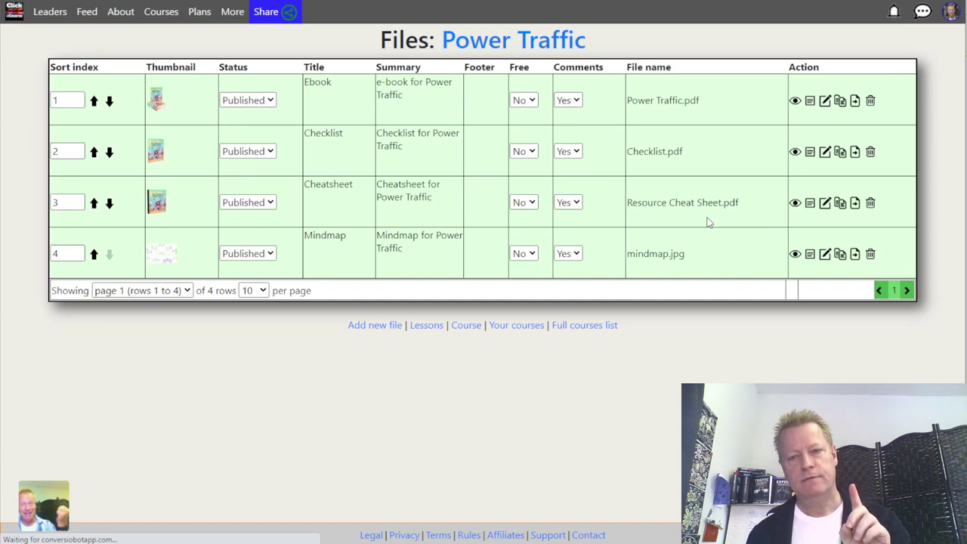
# - Open the Cheatsheet file's full edit form and look through its options down to the file upload
pyautogui.click(826, 208)
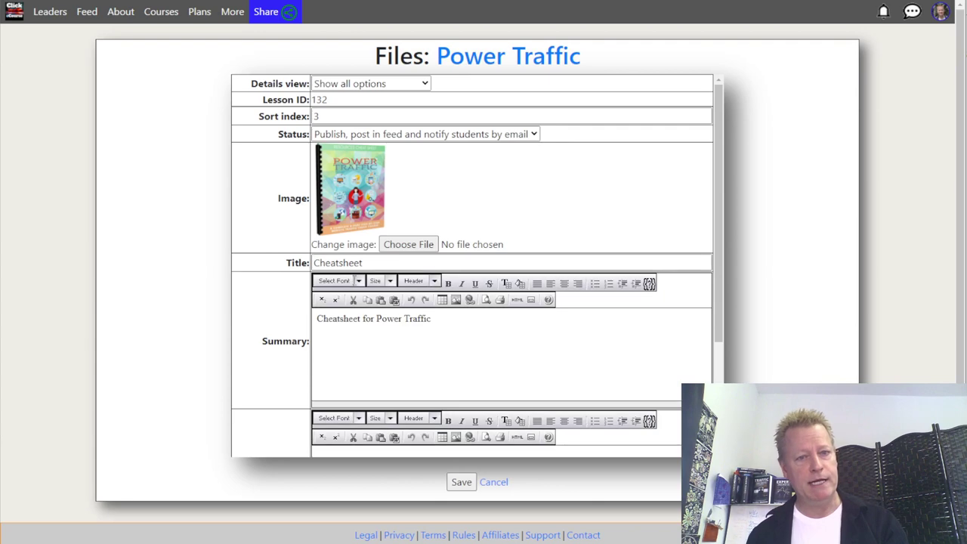
pyautogui.scroll(-4, 413, 313)
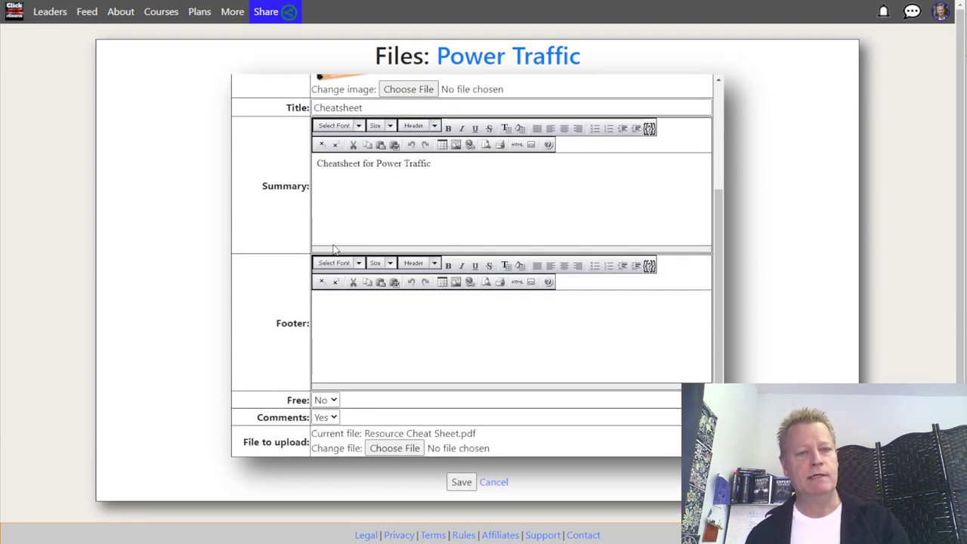
pyautogui.scroll(4, 334, 249)
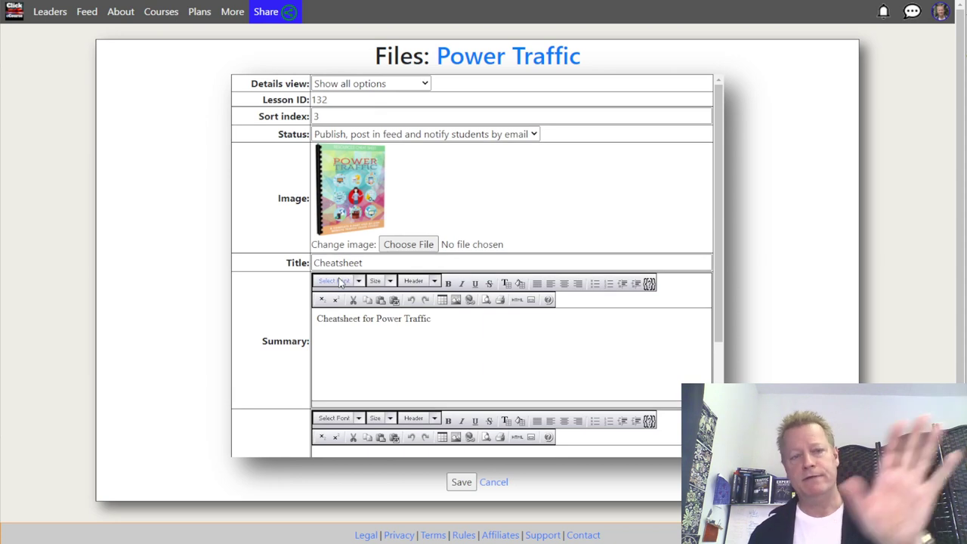
pyautogui.scroll(-4, 342, 283)
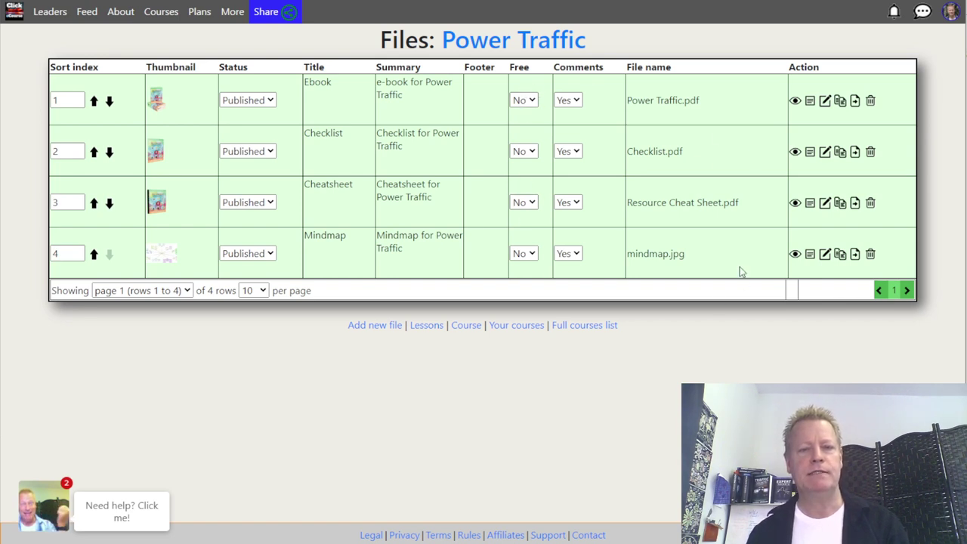
# - Make the Checklist file free and open the Power Traffic course page
pyautogui.click(530, 153)
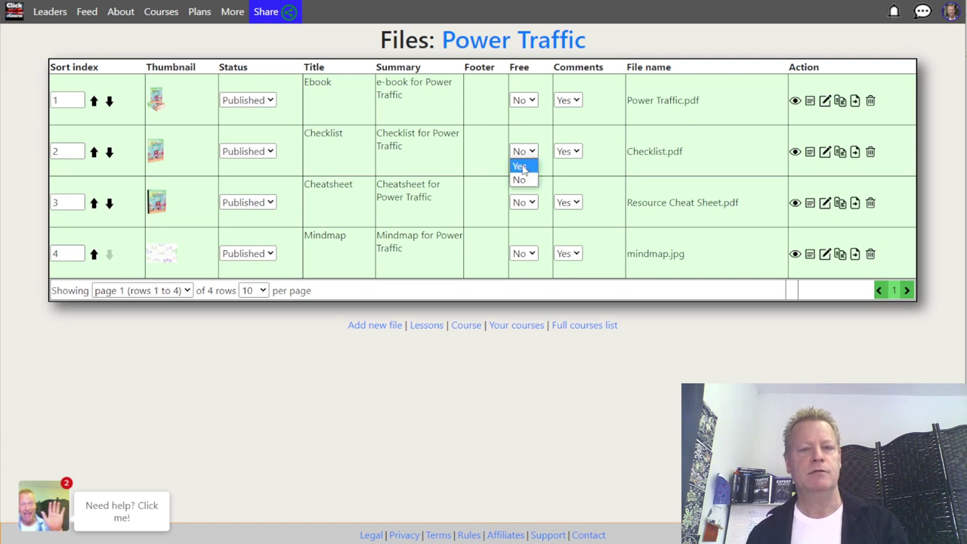
pyautogui.click(522, 168)
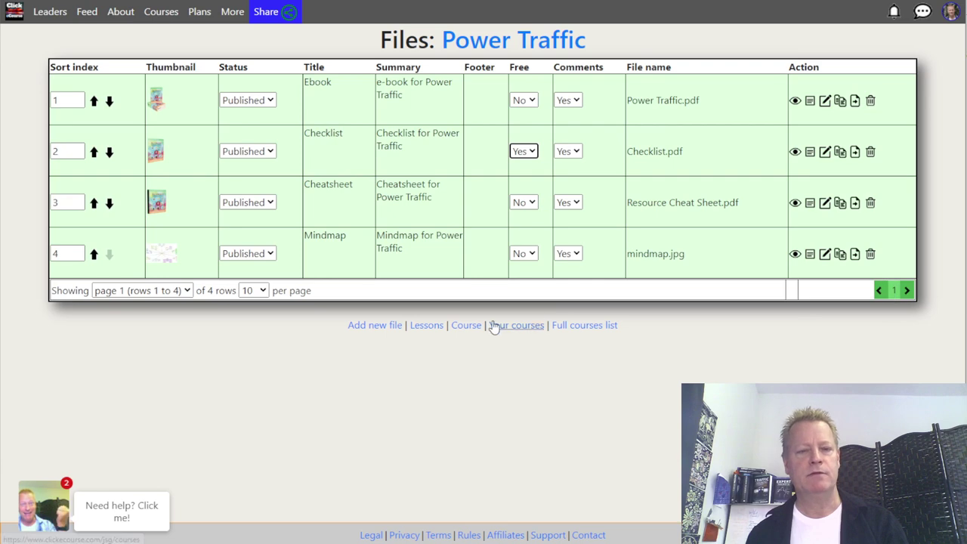
pyautogui.click(550, 43)
pyautogui.click(550, 44)
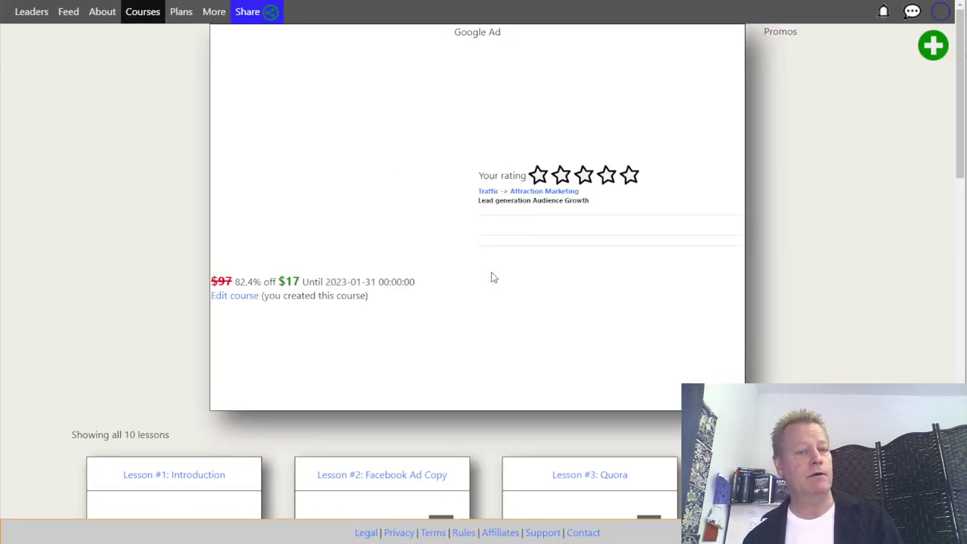
# - Check the file cards on the course page and open the course's share link in an incognito window
pyautogui.scroll(-10, 491, 278)
pyautogui.scroll(-5, 491, 277)
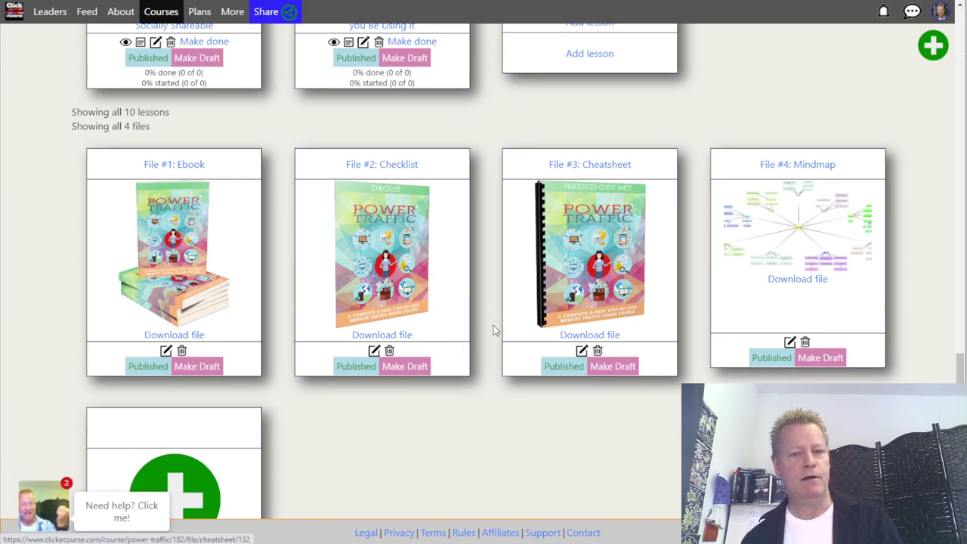
pyautogui.scroll(15, 722, 227)
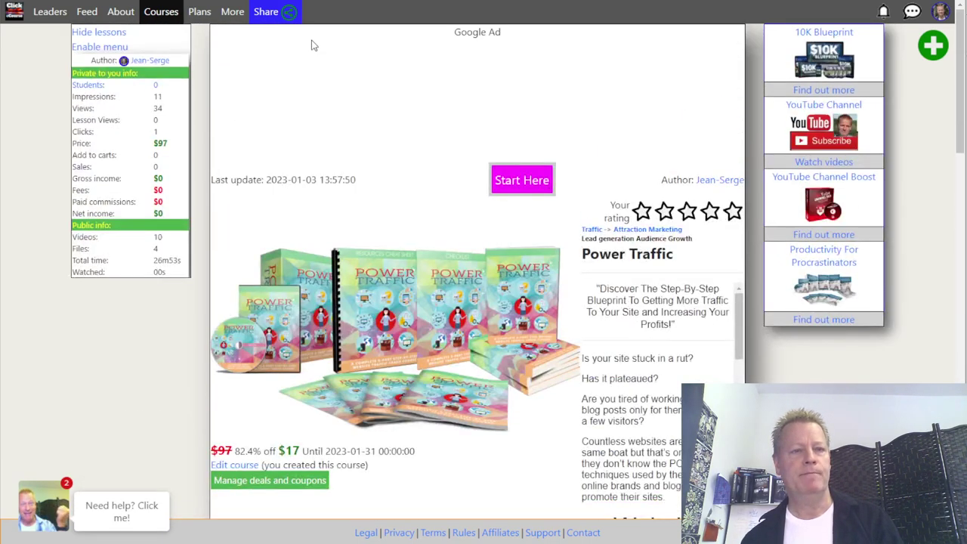
pyautogui.rightClick(272, 11)
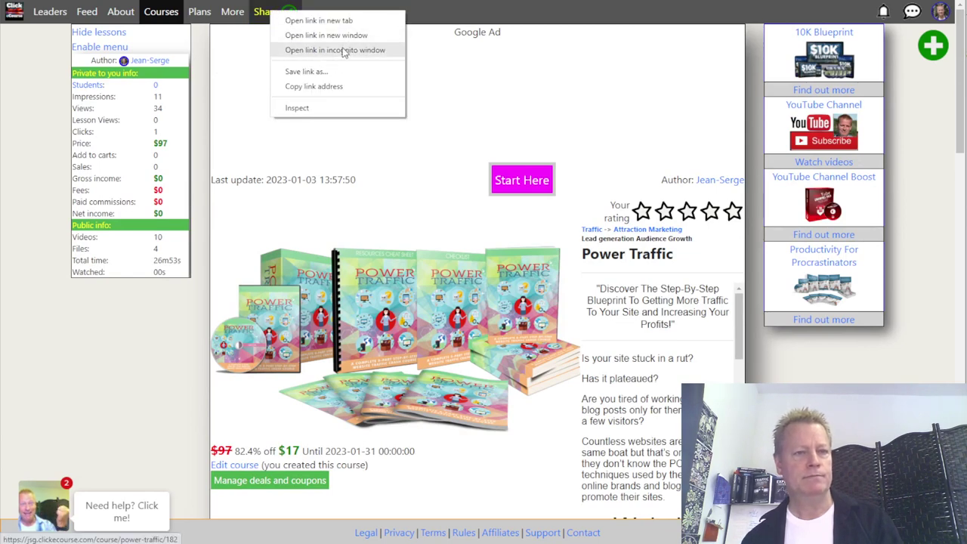
pyautogui.click(259, 46)
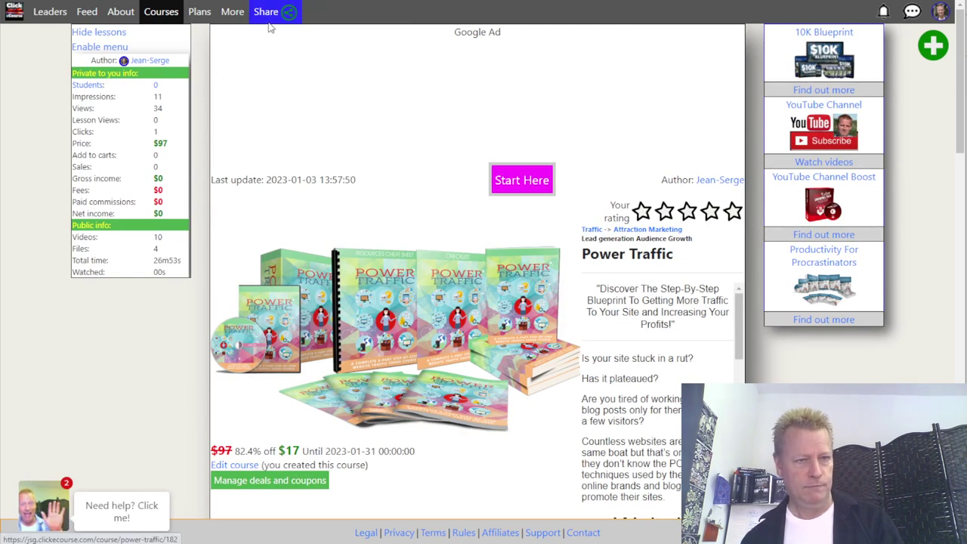
pyautogui.click(274, 14)
pyautogui.rightClick(450, 264)
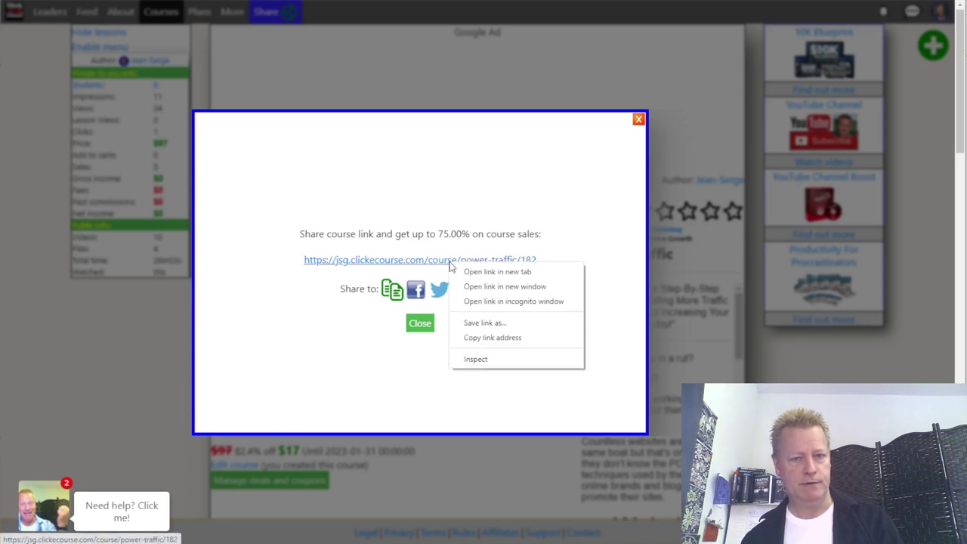
pyautogui.click(522, 301)
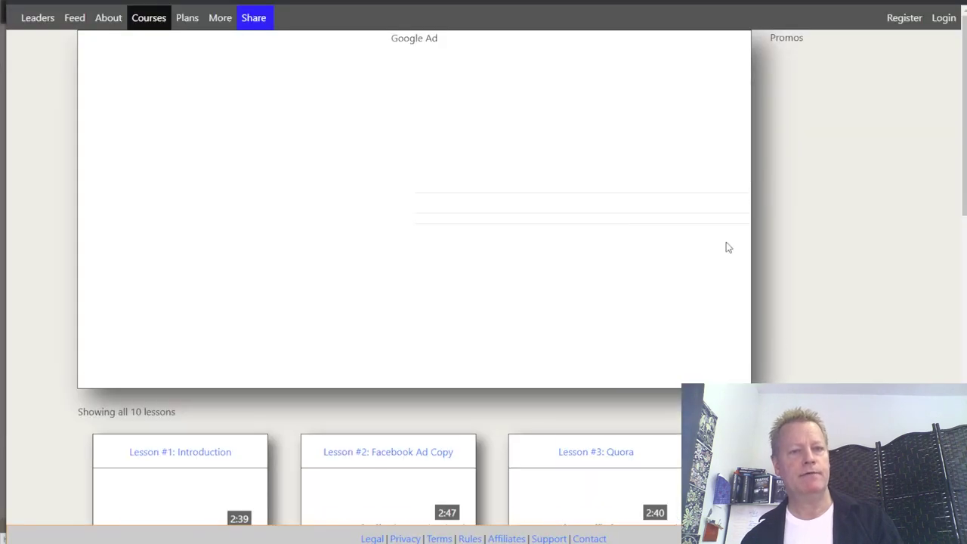
# - Review the course's lessons and files as a logged-out visitor and open the free Checklist file
pyautogui.scroll(-3, 555, 384)
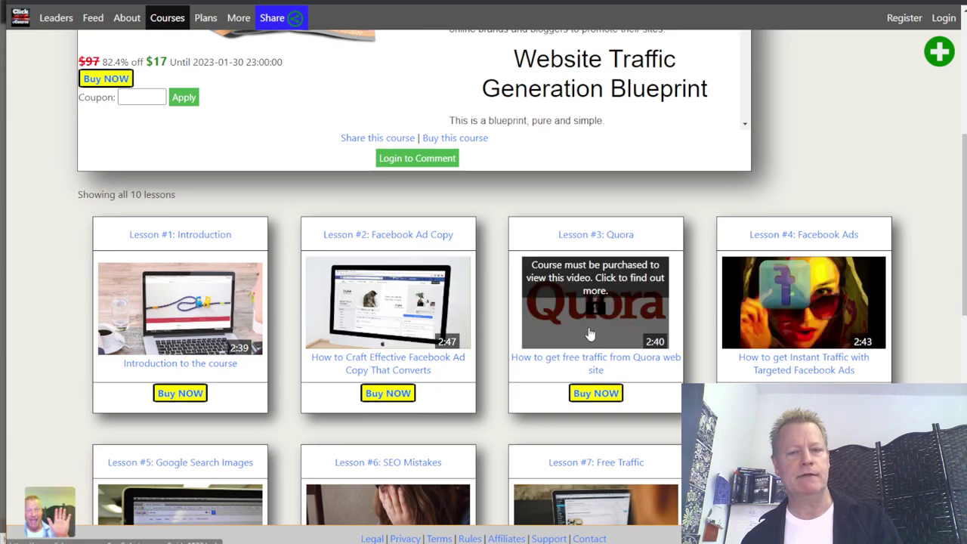
pyautogui.scroll(-8, 597, 318)
pyautogui.scroll(-3, 563, 278)
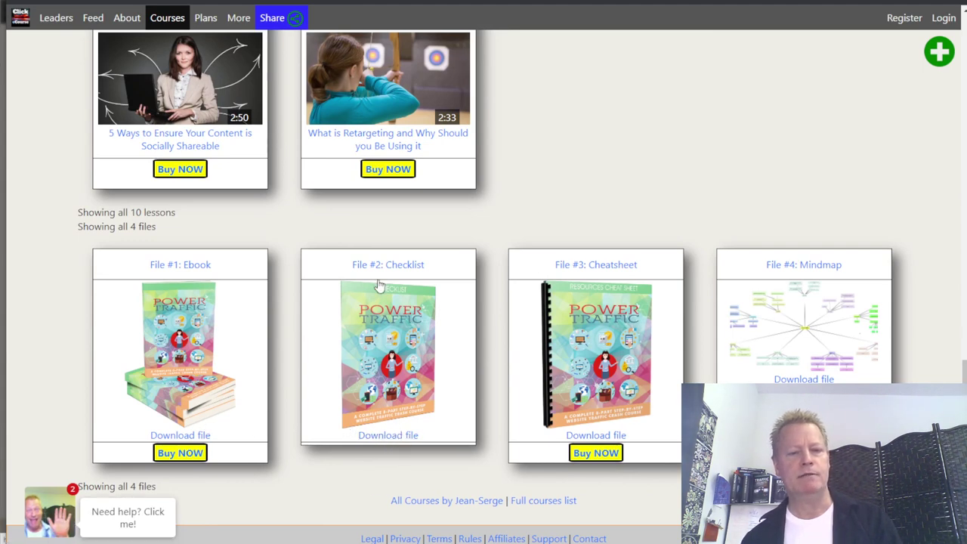
pyautogui.click(442, 354)
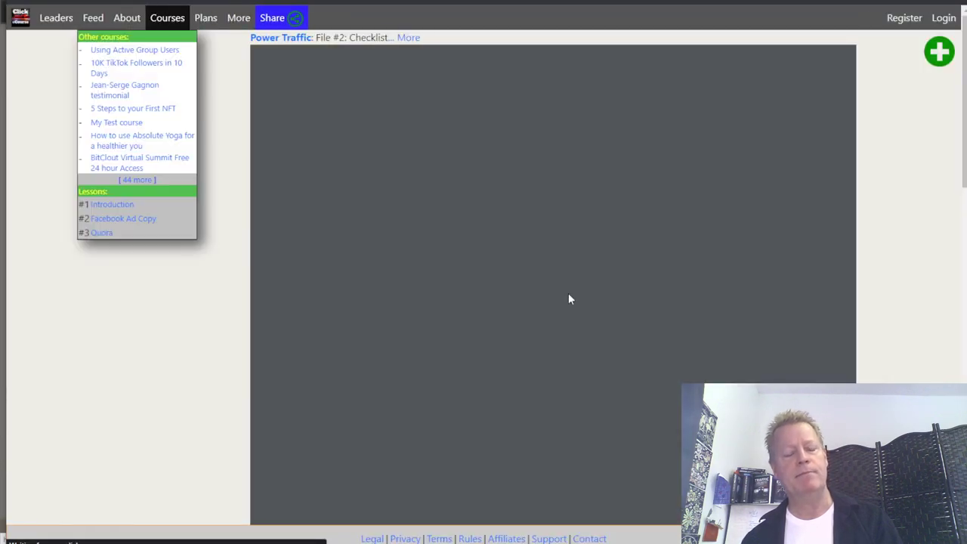
pyautogui.scroll(-20, 572, 296)
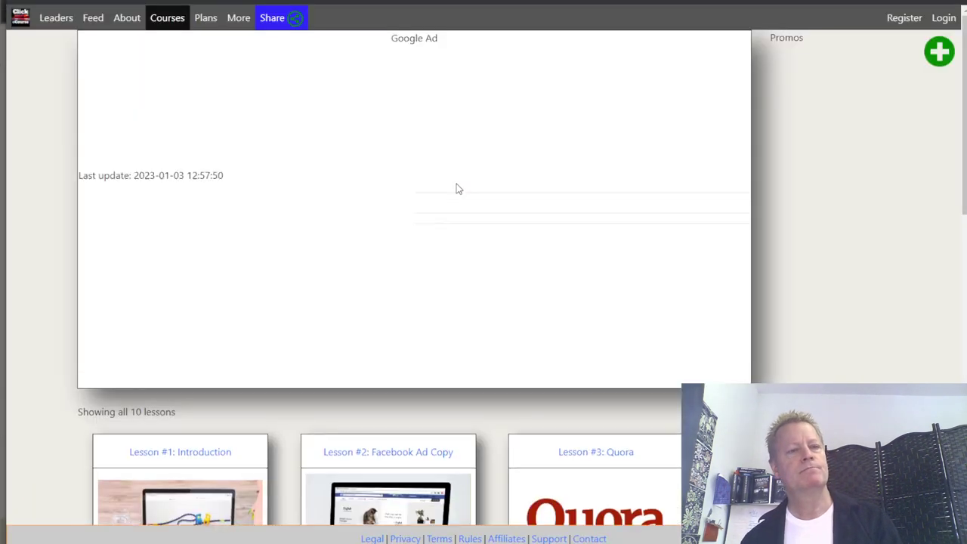
# - Try to open the paid Ebook file as a logged-out visitor and view the course's purchase page
pyautogui.scroll(-15, 423, 242)
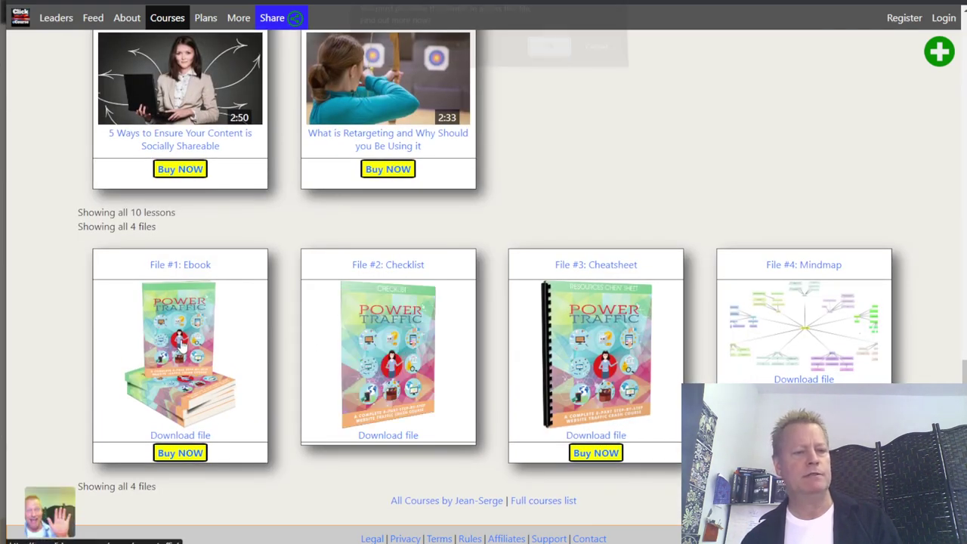
pyautogui.click(182, 347)
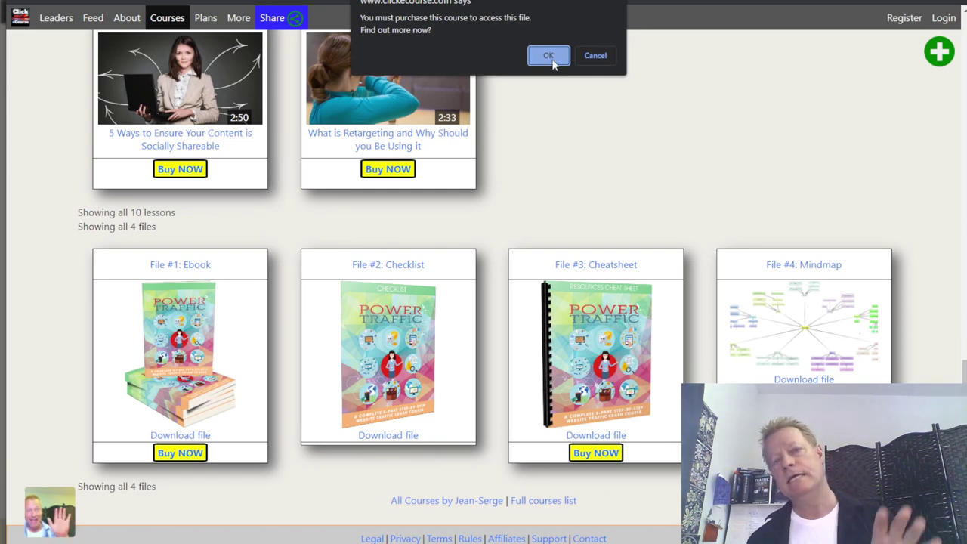
pyautogui.click(603, 57)
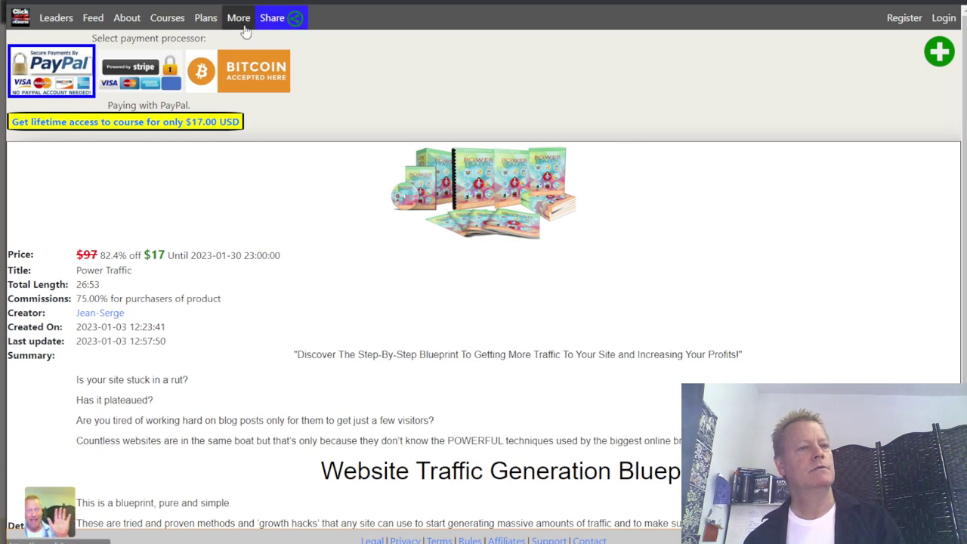
# - Return from the purchase page to the file cards at the end of the course page
pyautogui.hotkey('alt', 'Left')
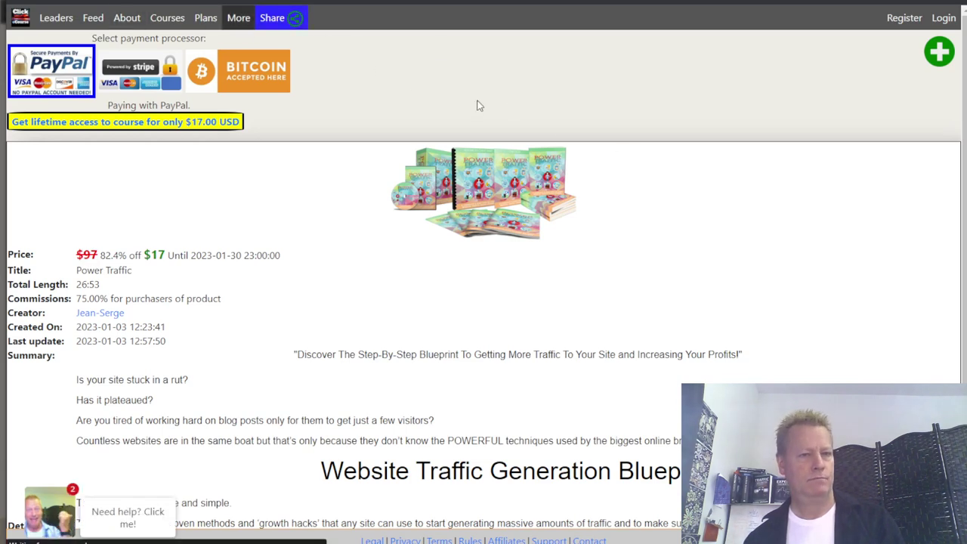
pyautogui.scroll(-15, 530, 393)
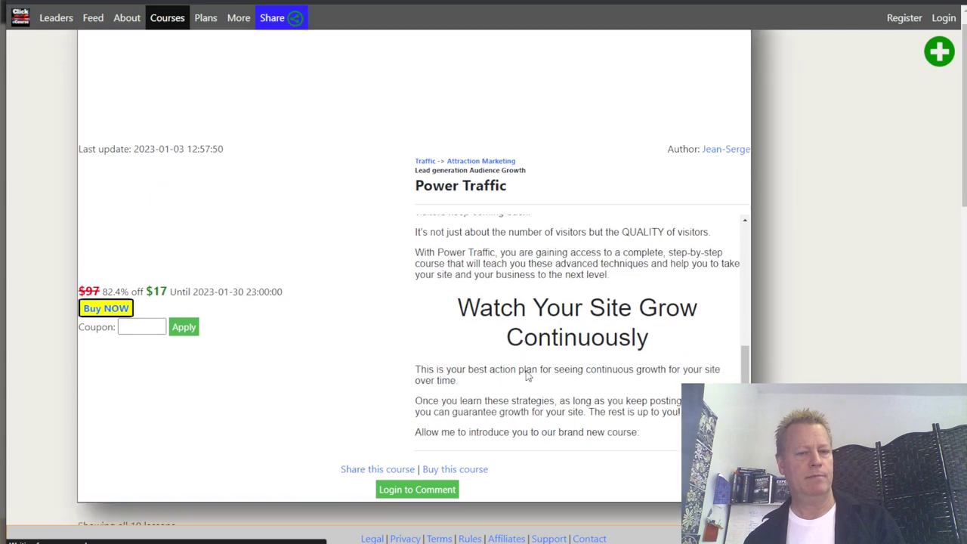
pyautogui.scroll(-2, 532, 392)
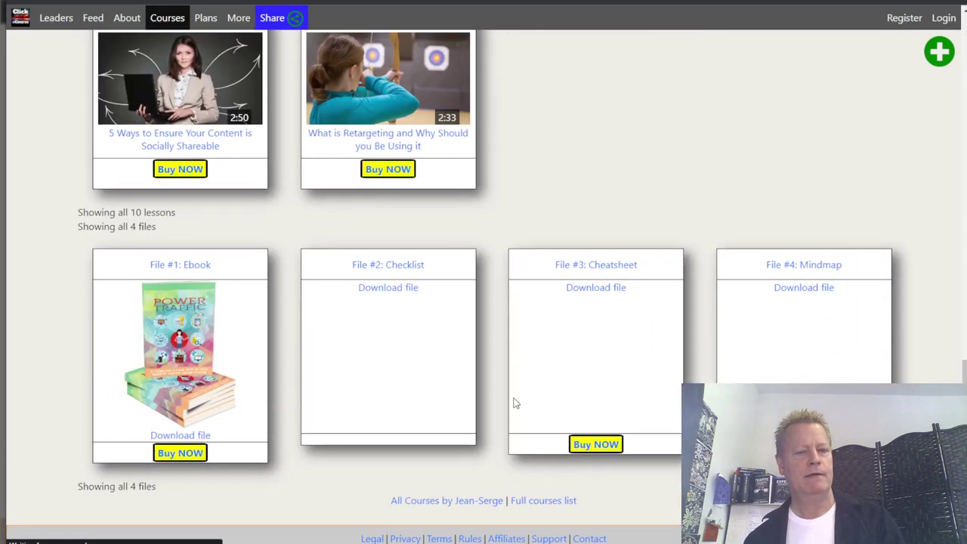
pyautogui.click(178, 353)
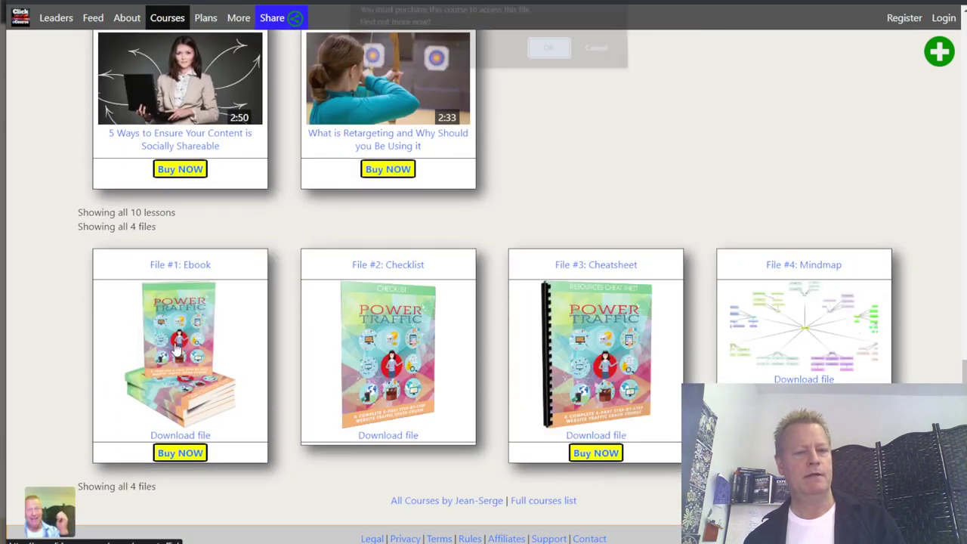
pyautogui.click(547, 61)
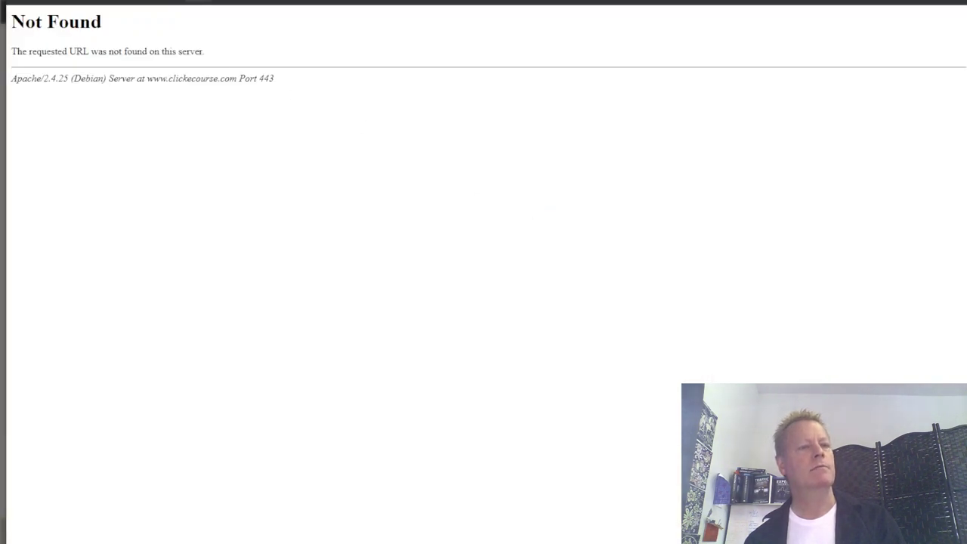
pyautogui.click(222, 9)
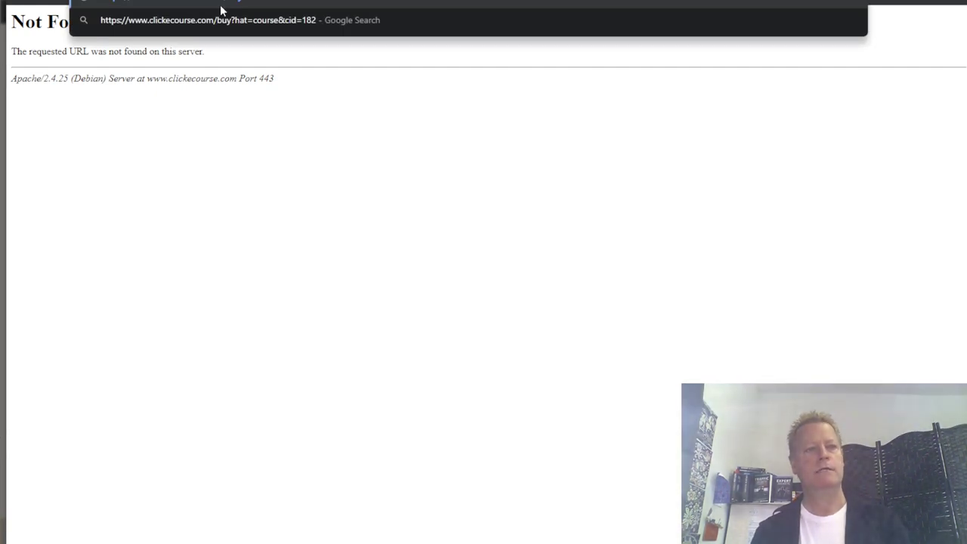
pyautogui.press('Return')
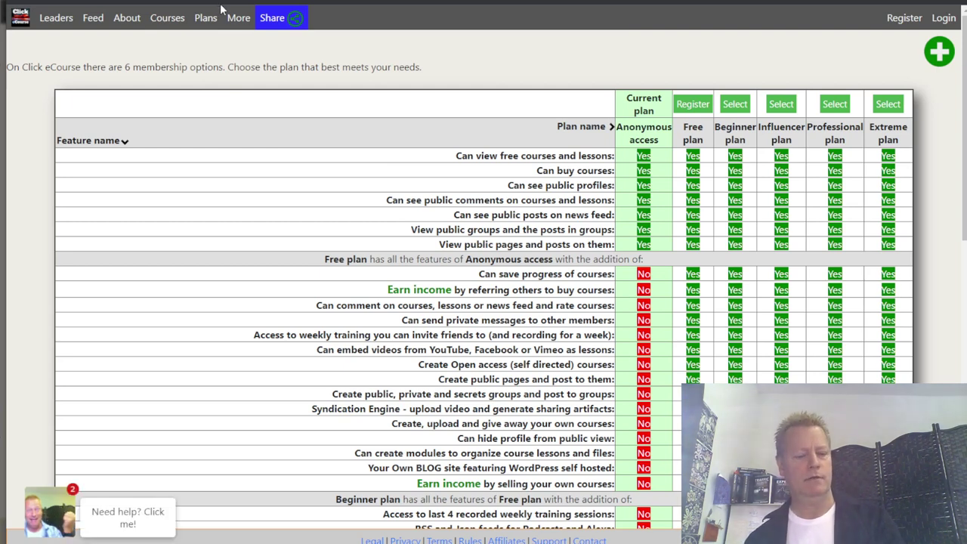
pyautogui.hotkey('alt', 'Left')
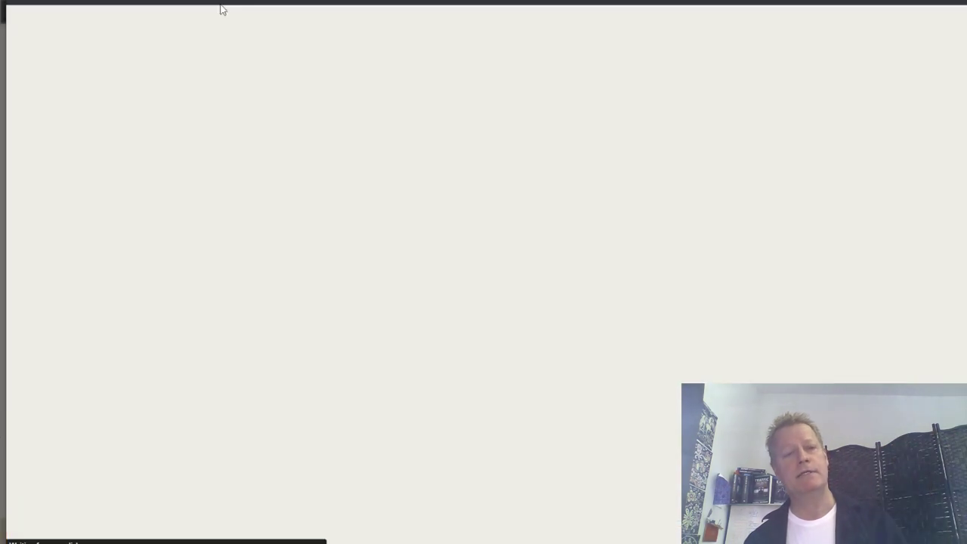
# - Review the payment options, discounted price and course details on the Power Traffic purchase page
pyautogui.scroll(-3, 406, 222)
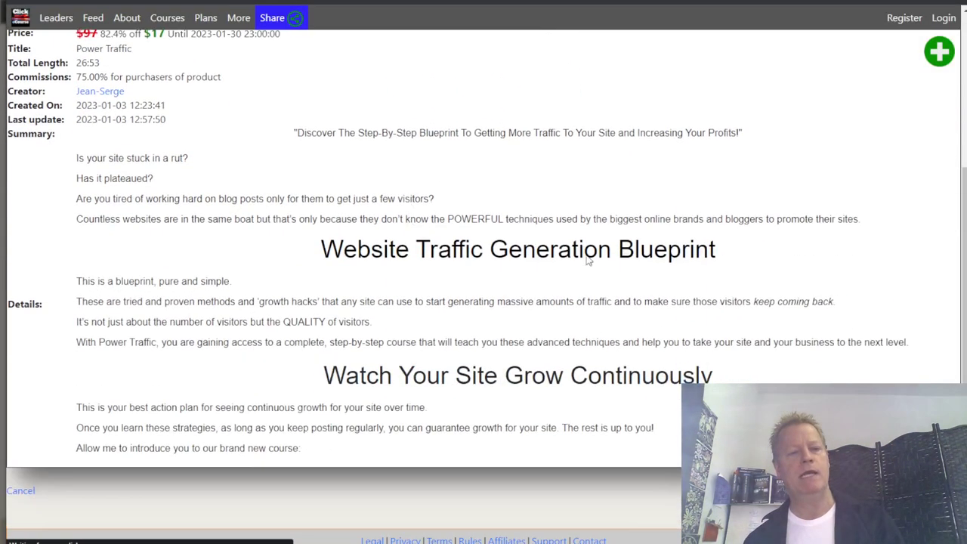
pyautogui.scroll(3, 318, 274)
pyautogui.moveTo(149, 255); pyautogui.dragTo(196, 255)
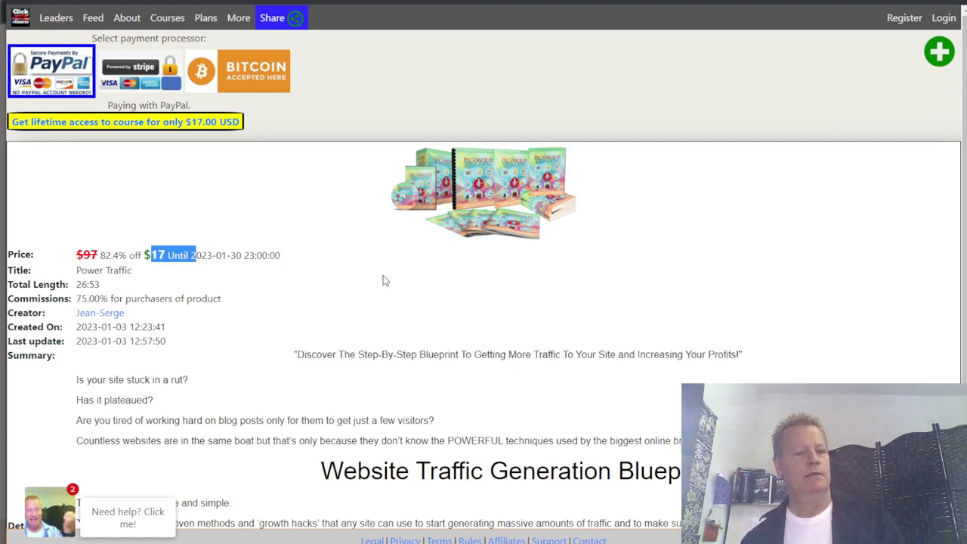
pyautogui.scroll(-3, 384, 282)
pyautogui.scroll(3, 395, 259)
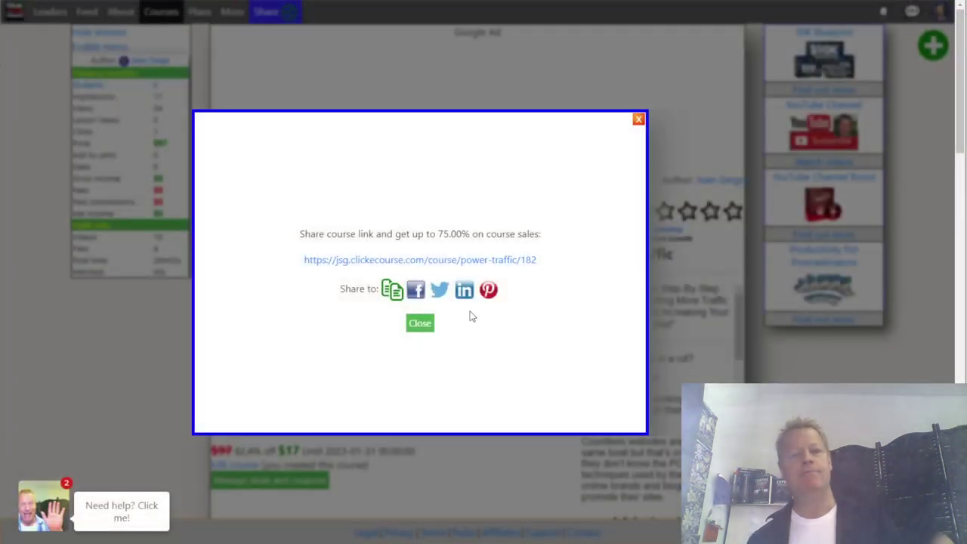
# - Close the share link on the creator's course page, check the lesson and file cards, and open the course's files list
pyautogui.click(421, 324)
pyautogui.scroll(-12, 534, 360)
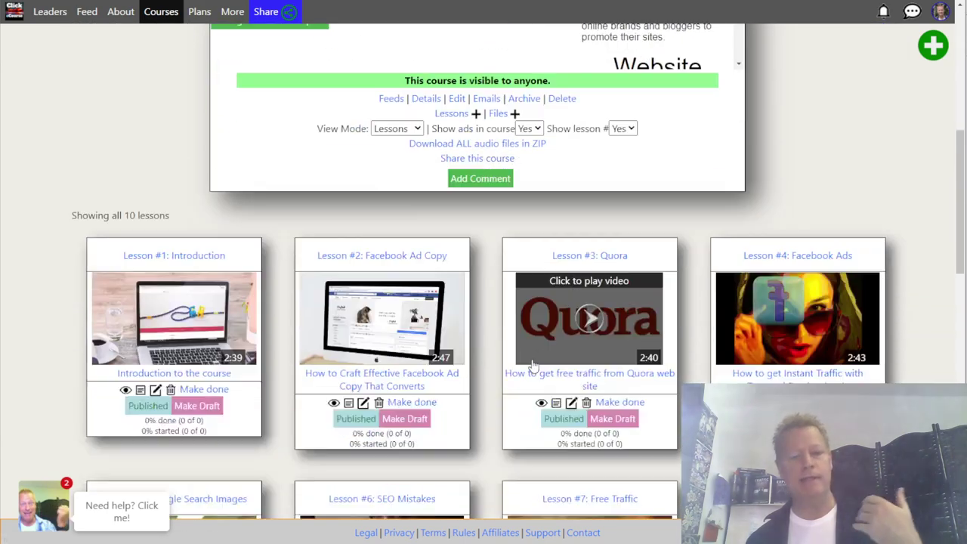
pyautogui.scroll(-8, 534, 361)
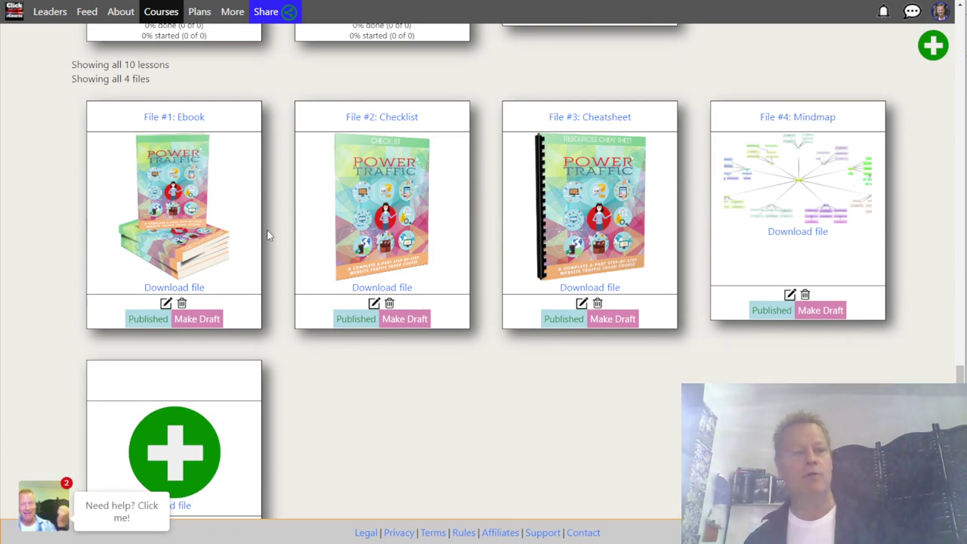
pyautogui.scroll(-2, 280, 265)
pyautogui.scroll(20, 376, 486)
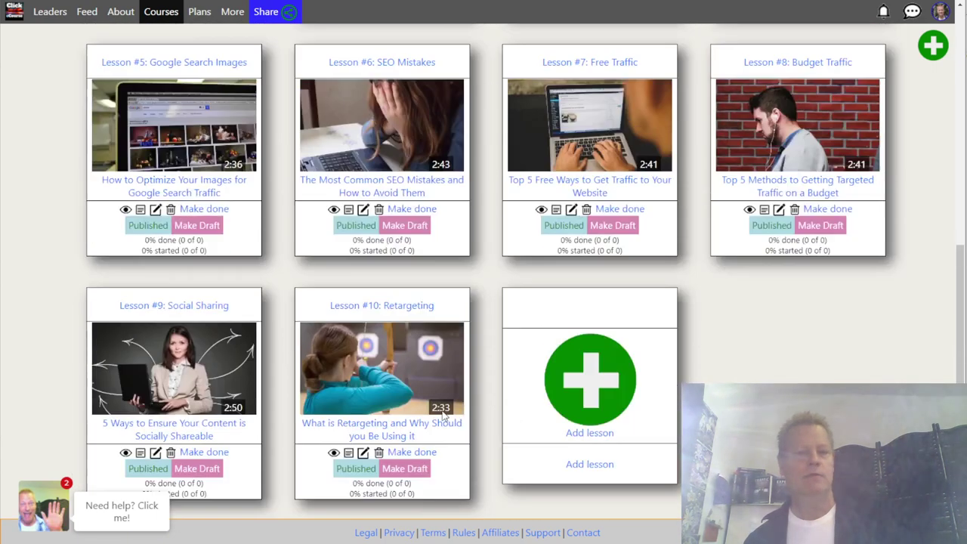
pyautogui.scroll(-5, 453, 393)
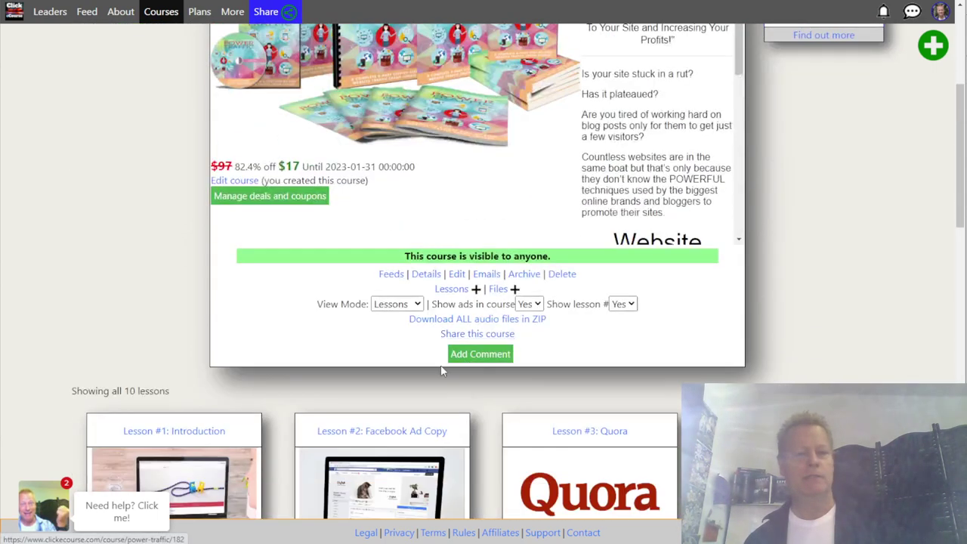
pyautogui.click(498, 290)
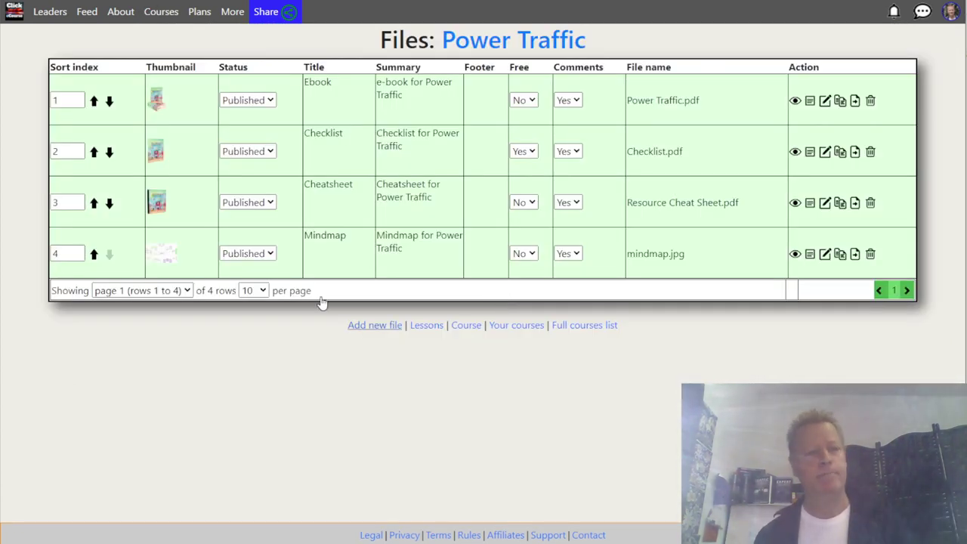
# - Try to move the Checklist file one place up, above the Ebook, in the files list
pyautogui.moveTo(308, 157); pyautogui.dragTo(142, 155)
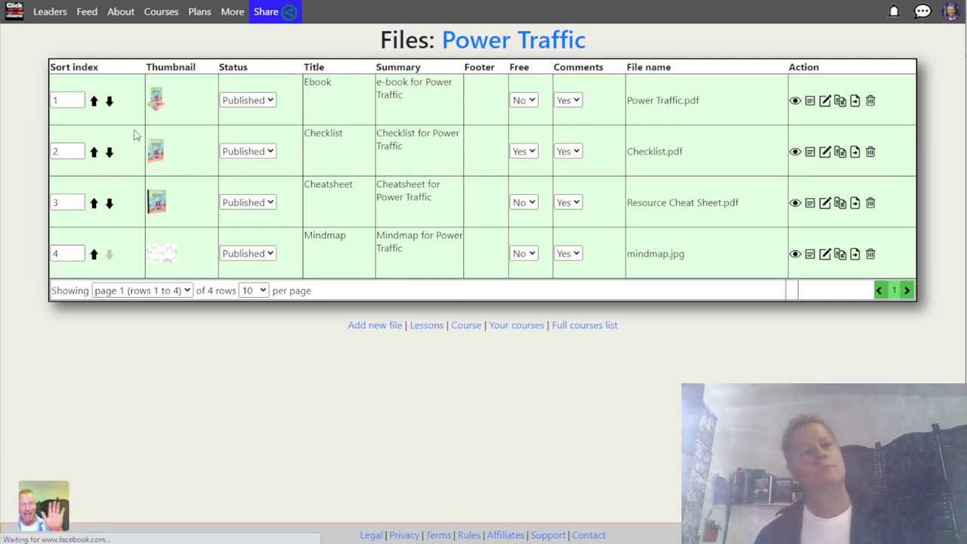
pyautogui.moveTo(312, 110); pyautogui.dragTo(152, 151)
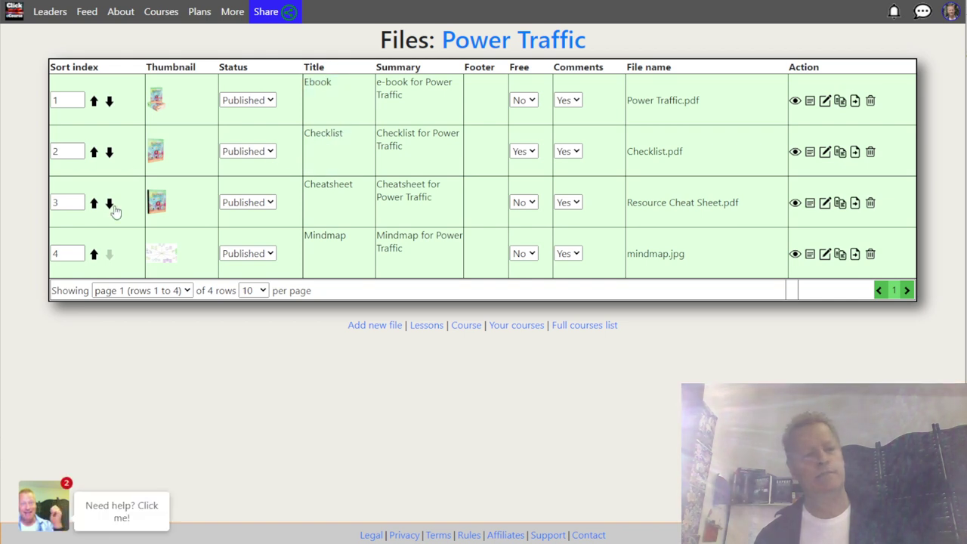
pyautogui.click(95, 153)
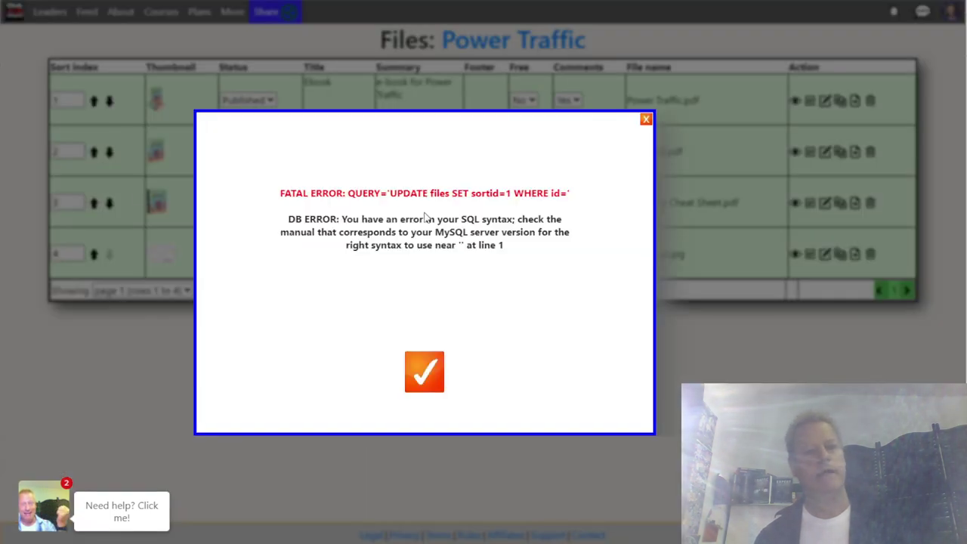
pyautogui.click(427, 374)
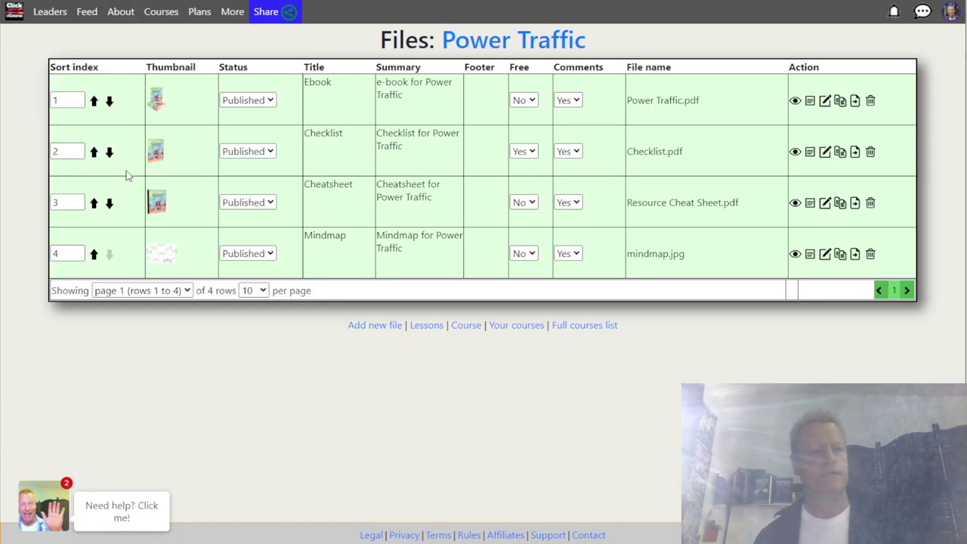
# - Set the Checklist file's sort index to 1 and the Ebook file's sort index to 2
pyautogui.doubleClick(60, 151)
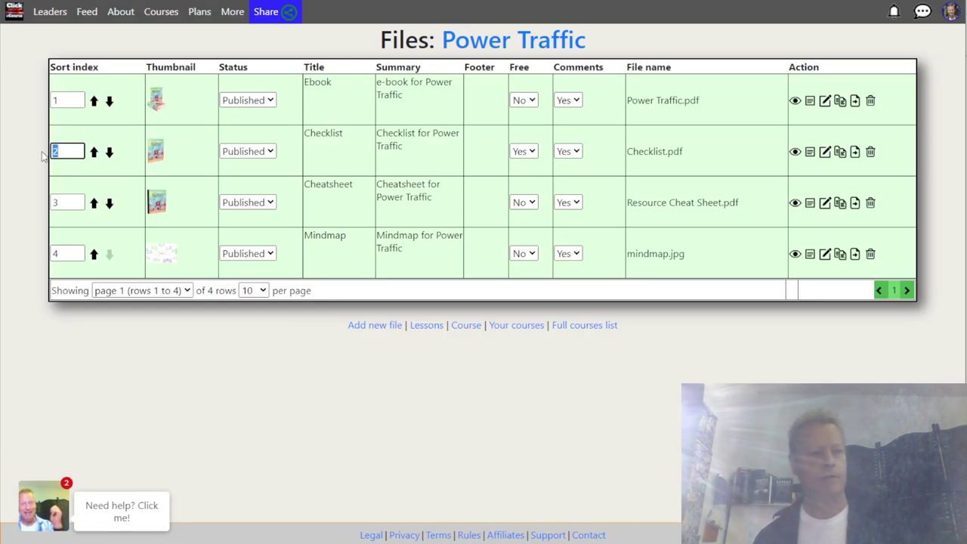
pyautogui.doubleClick(73, 252)
pyautogui.doubleClick(55, 152)
pyautogui.click(66, 102)
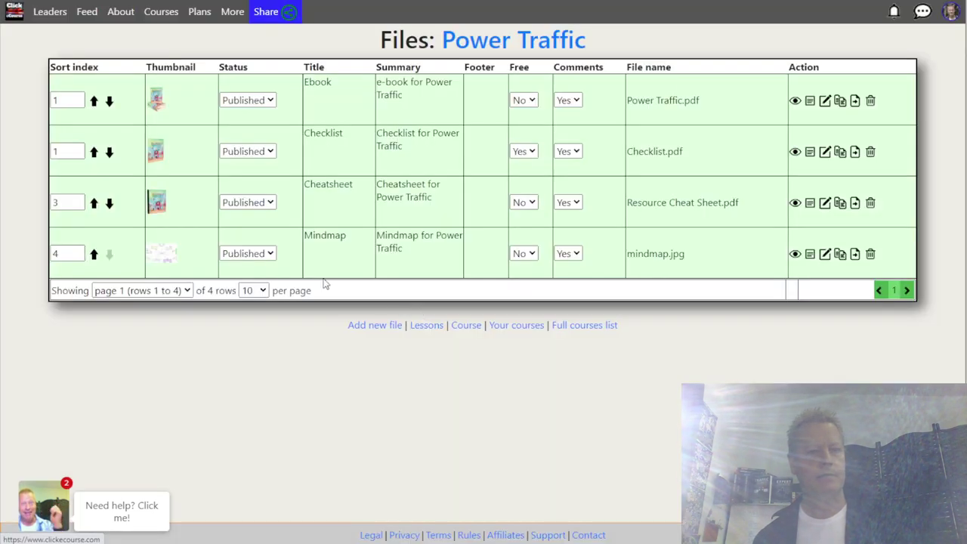
pyautogui.doubleClick(66, 101)
pyautogui.write('2')
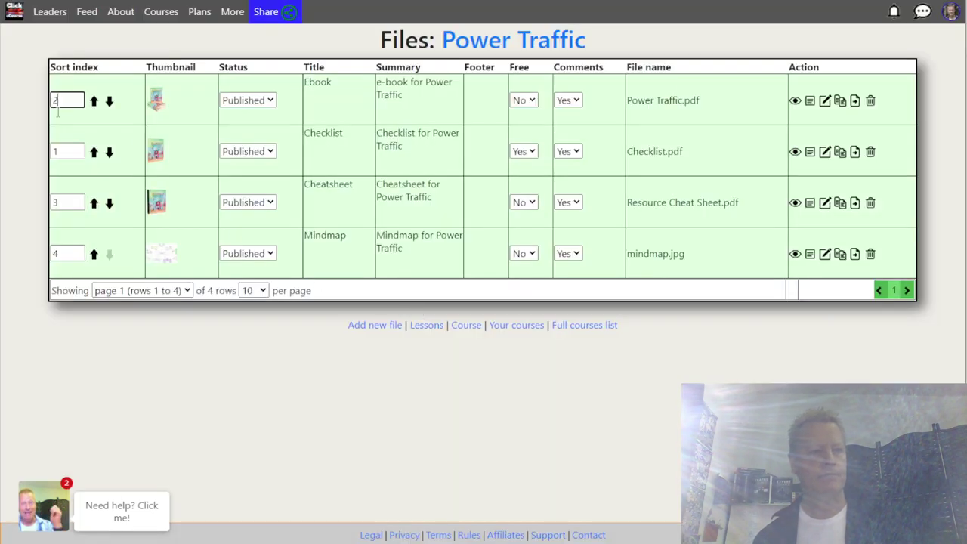
pyautogui.click(129, 118)
pyautogui.click(434, 307)
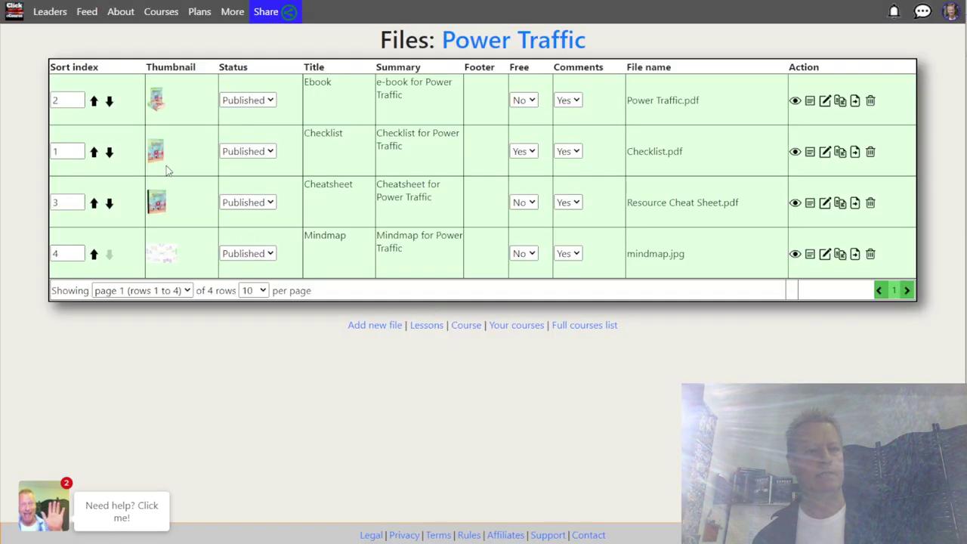
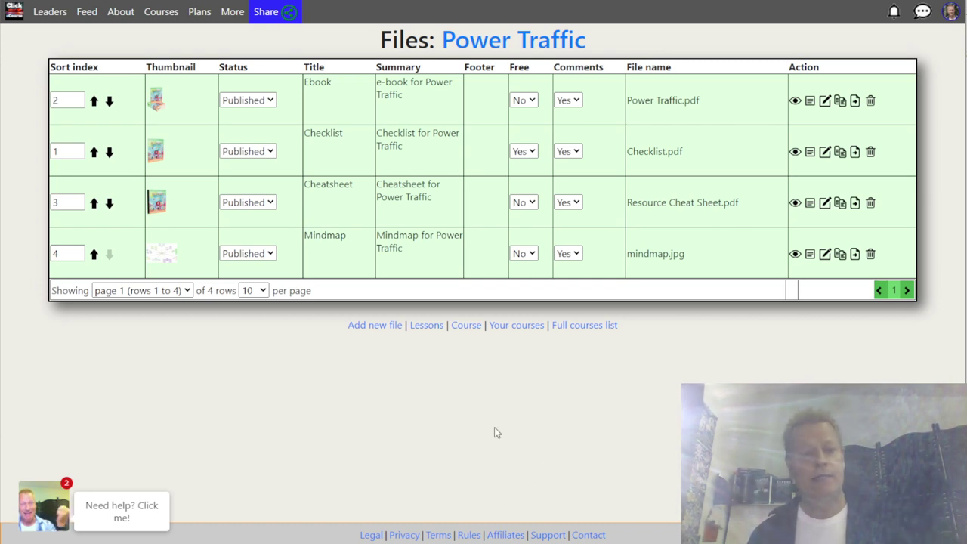
# - Return to the Power Traffic course page and look over its price, course options and lesson cards
pyautogui.click(469, 326)
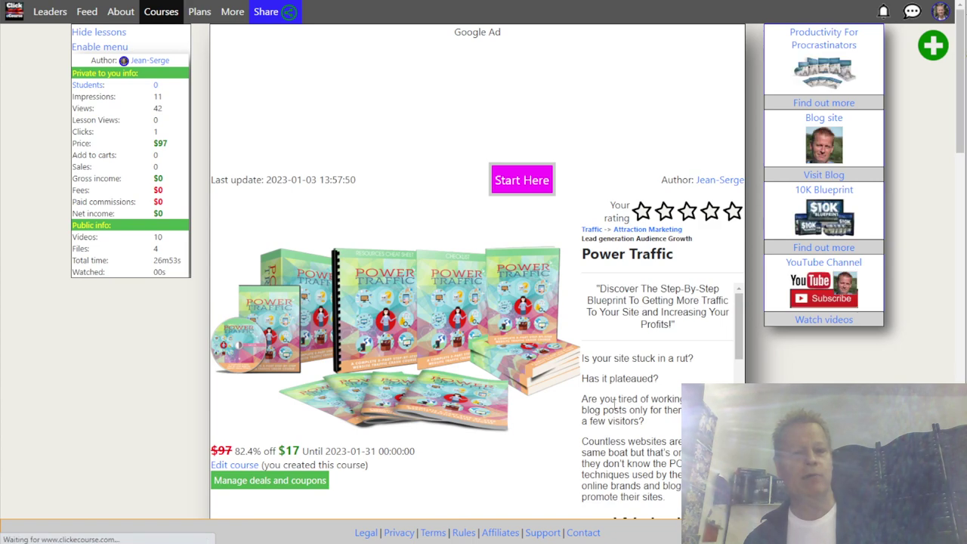
pyautogui.scroll(-4, 316, 314)
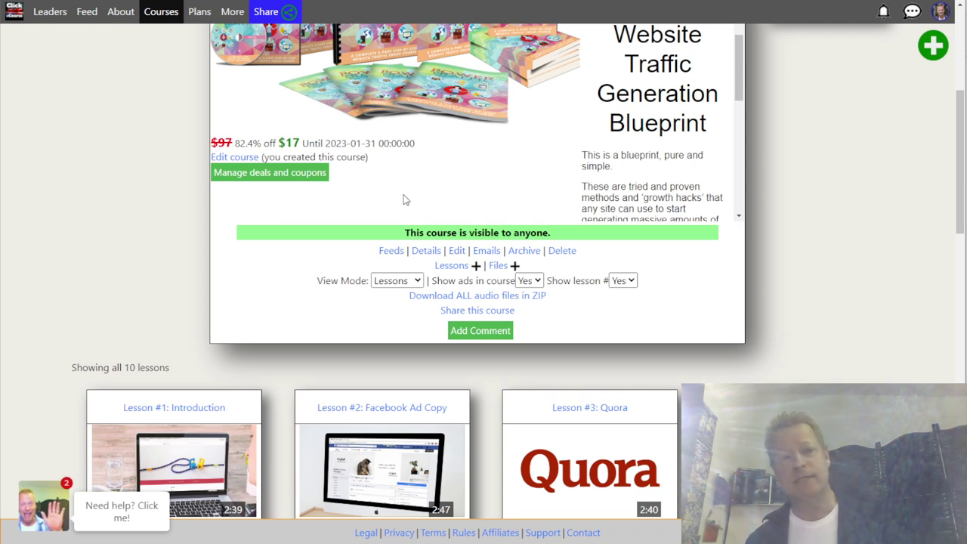
pyautogui.scroll(2, 404, 198)
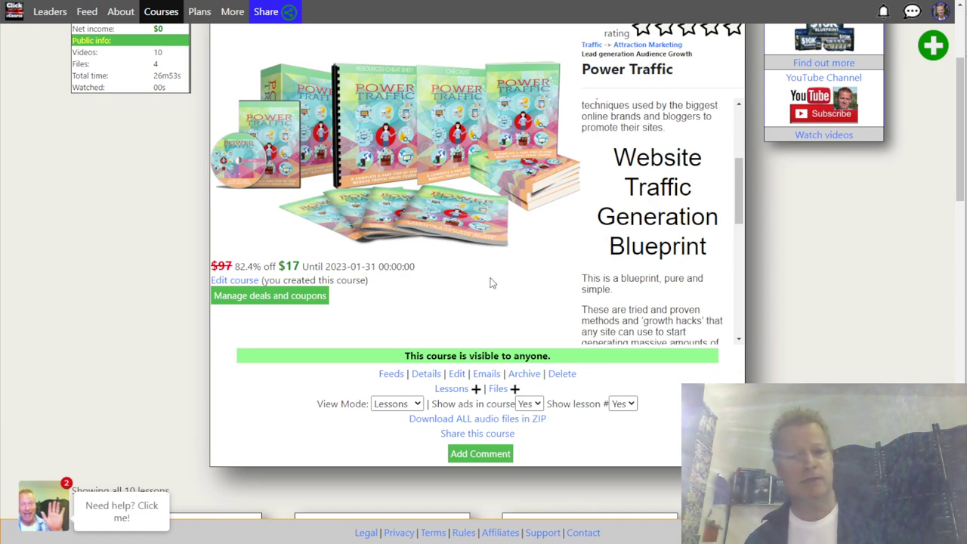
pyautogui.scroll(-1, 500, 286)
pyautogui.scroll(-6, 490, 274)
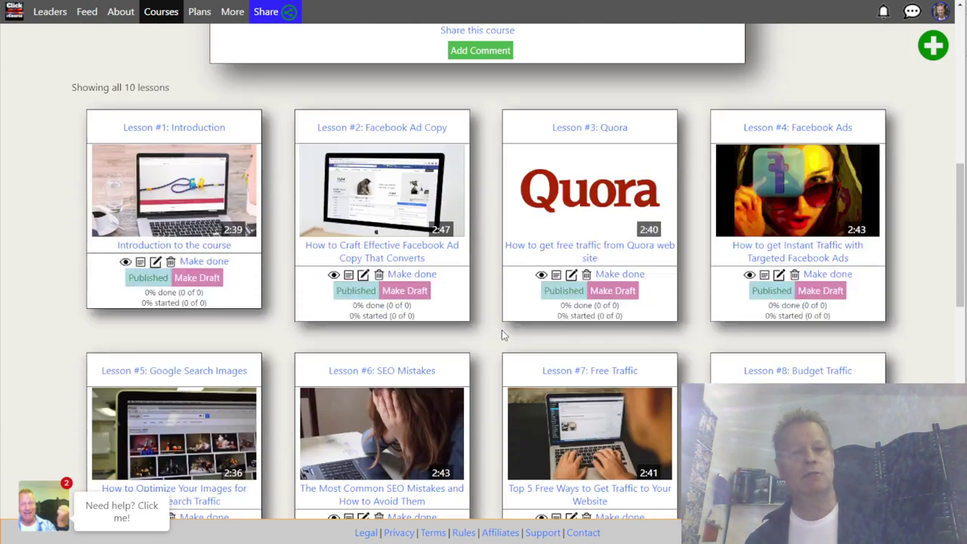
pyautogui.scroll(4, 512, 327)
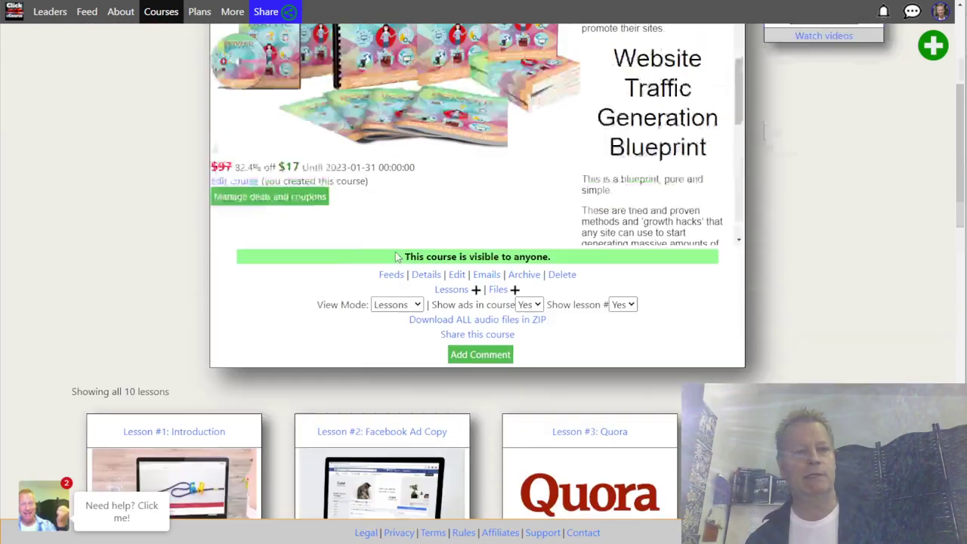
pyautogui.scroll(3, 492, 248)
# - Open the course's deals and coupons and try to edit the existing $17 deal
pyautogui.click(272, 296)
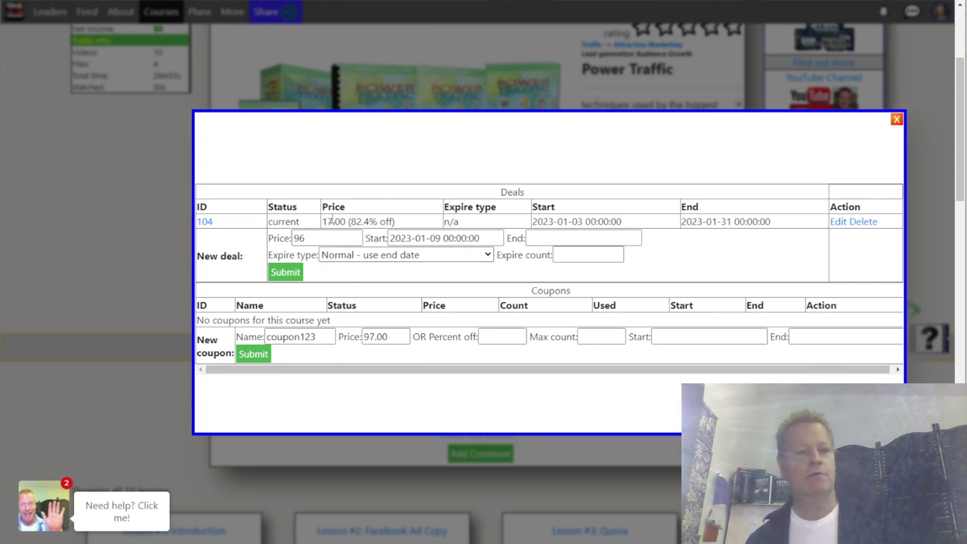
pyautogui.click(840, 223)
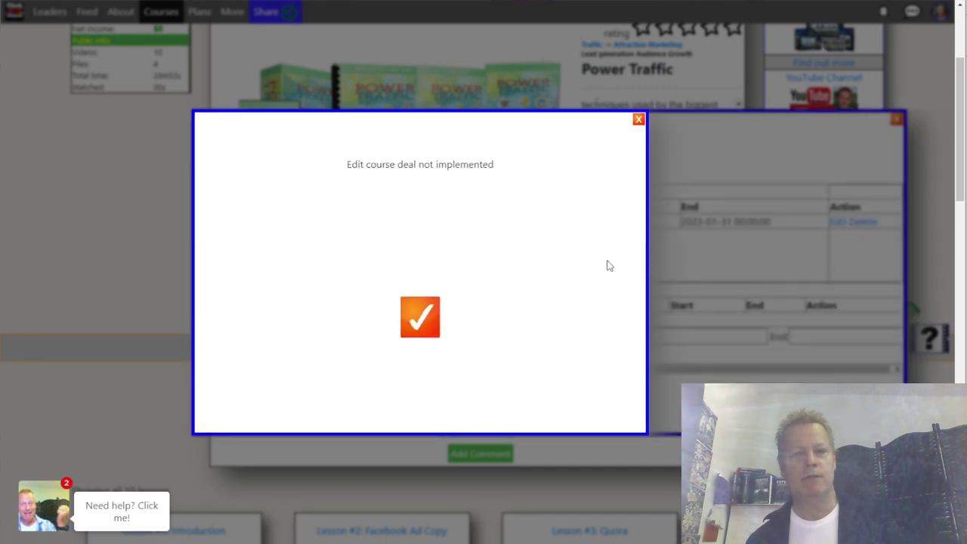
pyautogui.click(427, 314)
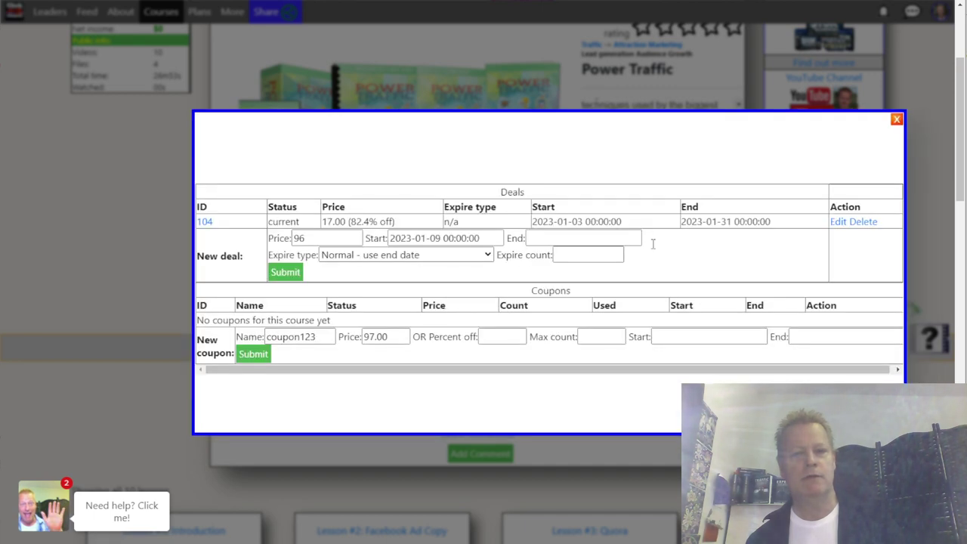
# - Delete the $17 deal from the course and close the deals and coupons dialog
pyautogui.click(871, 221)
pyautogui.click(406, 318)
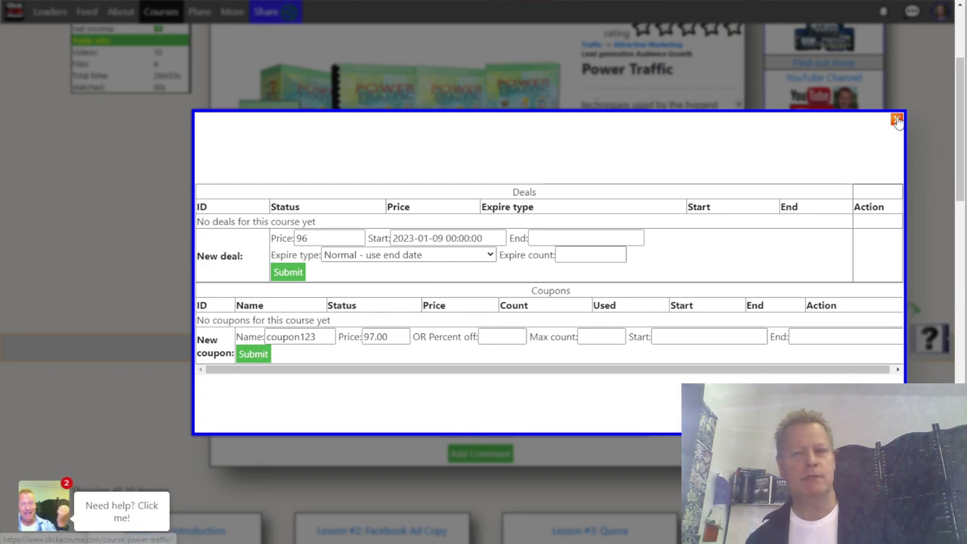
pyautogui.click(896, 120)
pyautogui.click(639, 120)
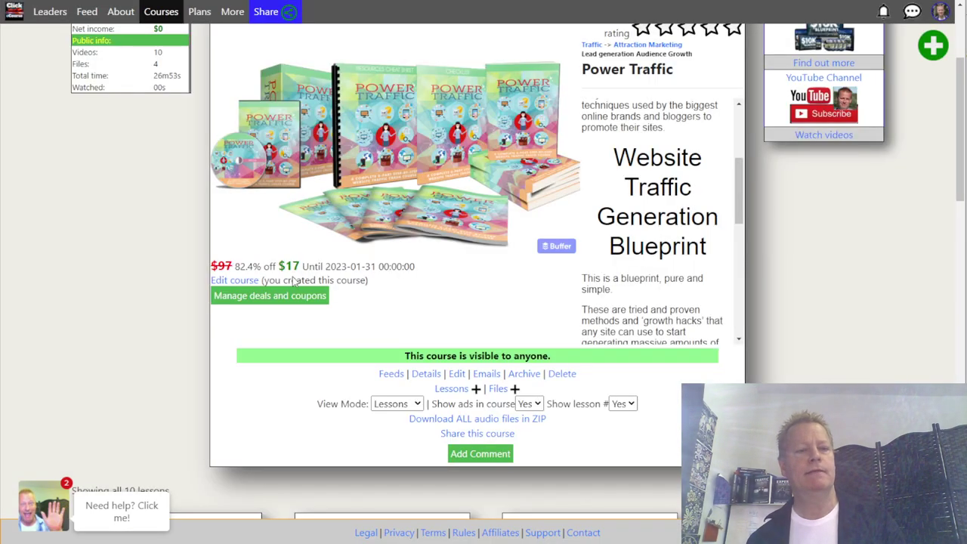
pyautogui.scroll(4, 302, 308)
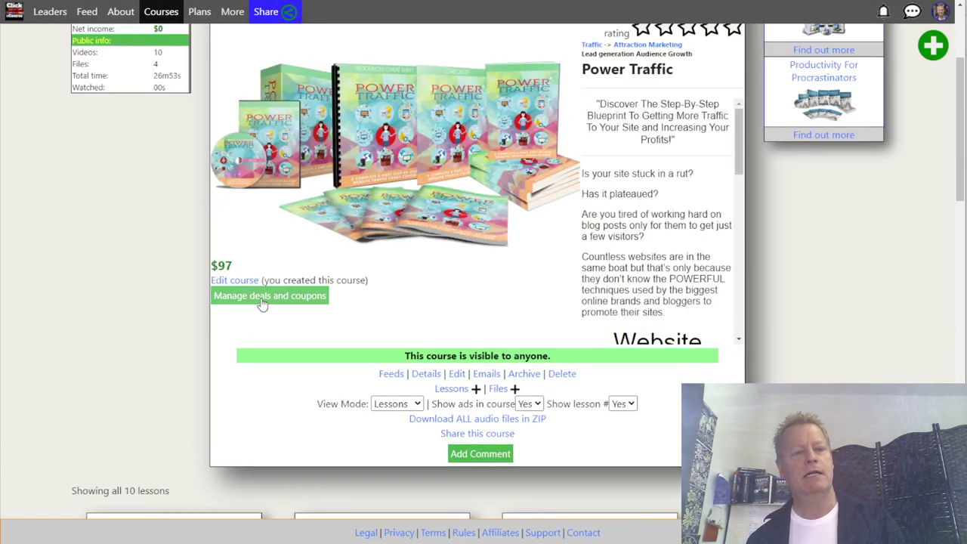
# - Create a new deal for the course priced at $27 with the end date 2023-12-31
pyautogui.click(264, 303)
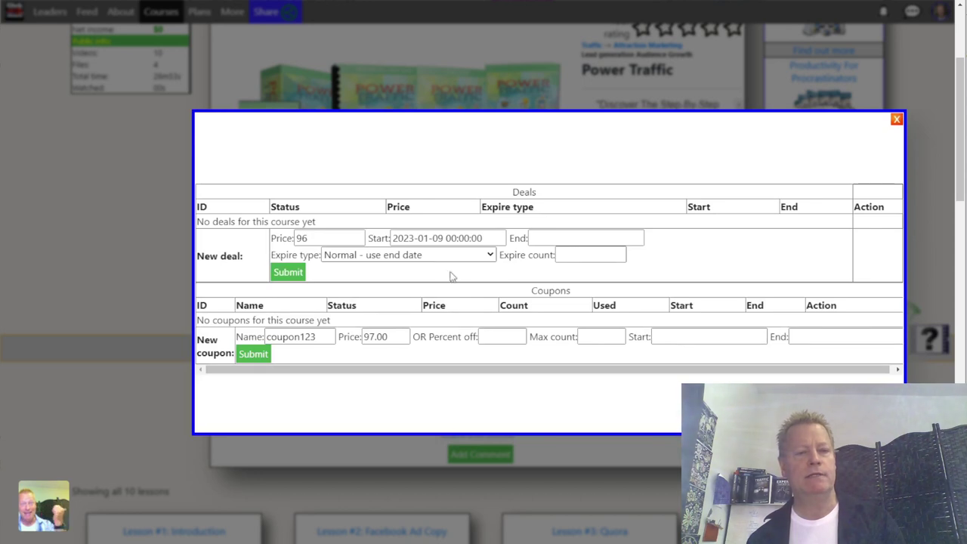
pyautogui.moveTo(318, 238); pyautogui.dragTo(285, 235)
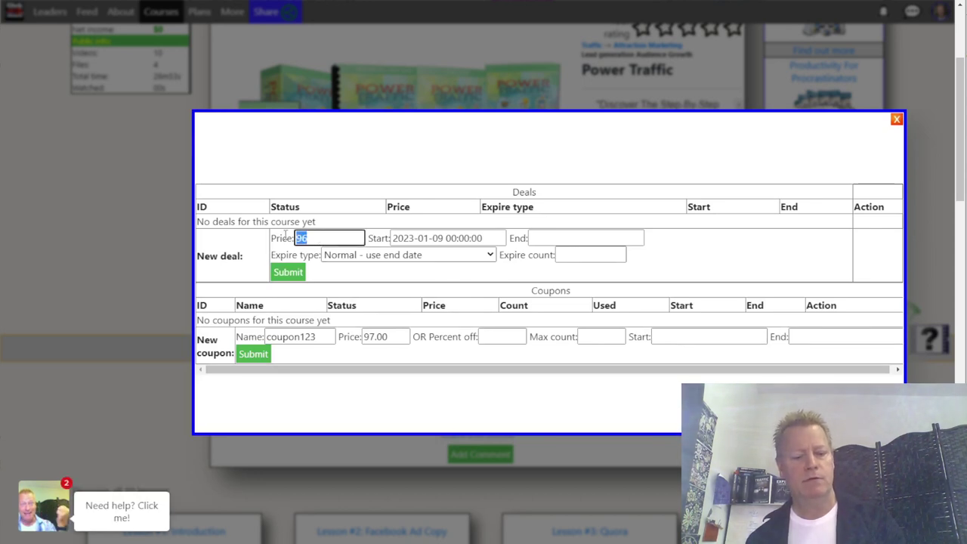
pyautogui.write('27')
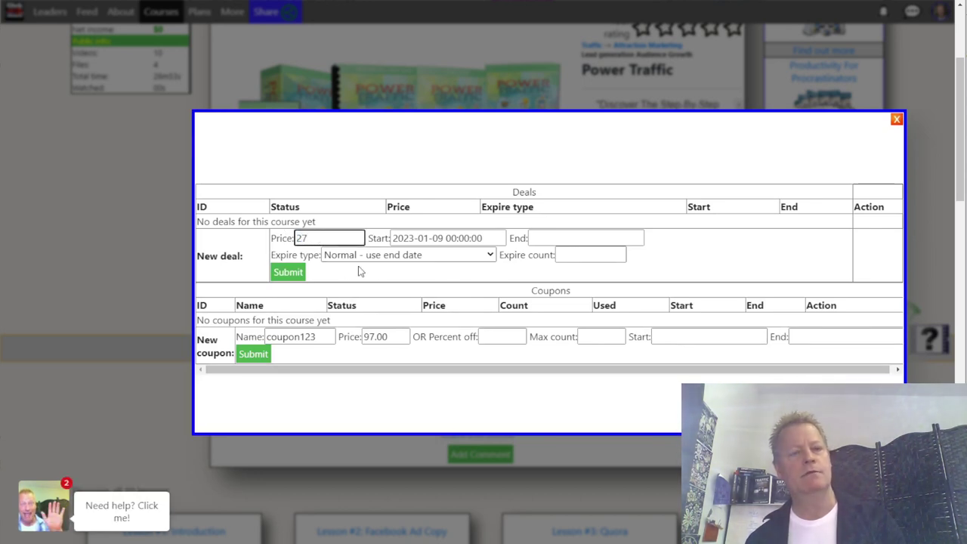
pyautogui.click(445, 238)
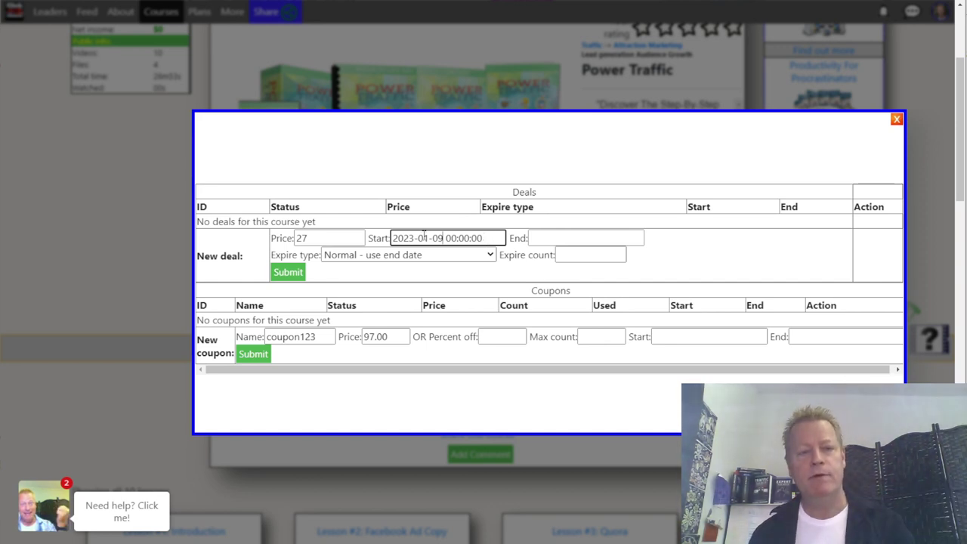
pyautogui.moveTo(418, 236); pyautogui.dragTo(498, 242)
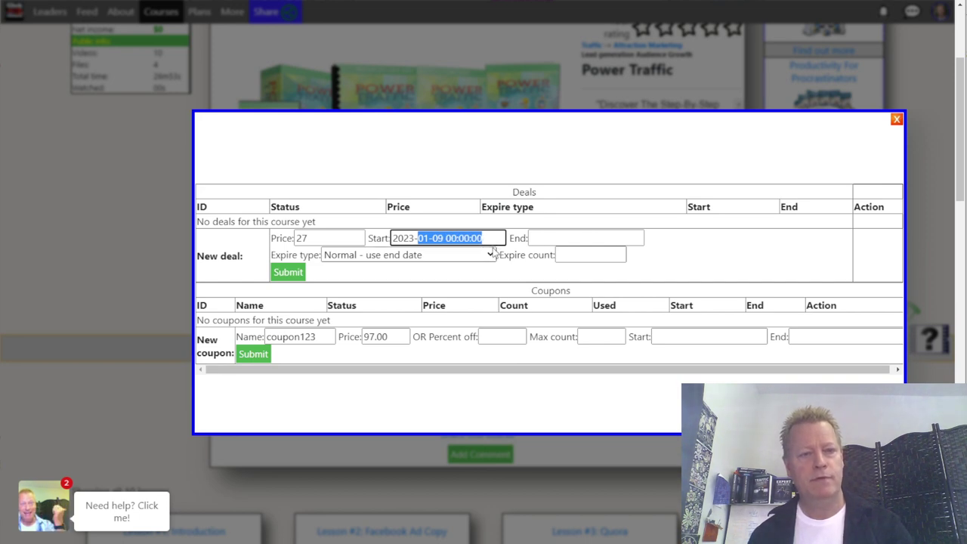
pyautogui.click(568, 239)
pyautogui.write('2')
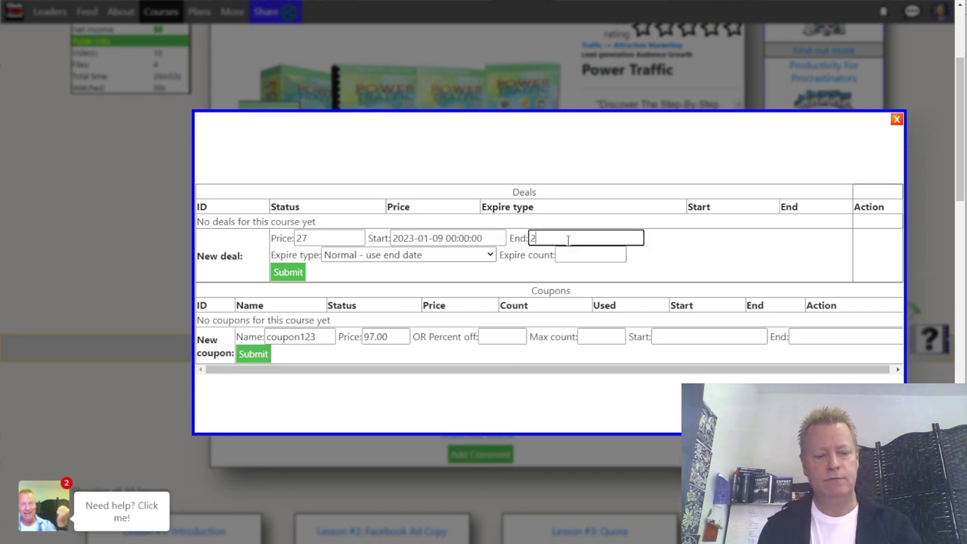
pyautogui.write('023-12-31')
pyautogui.click(713, 262)
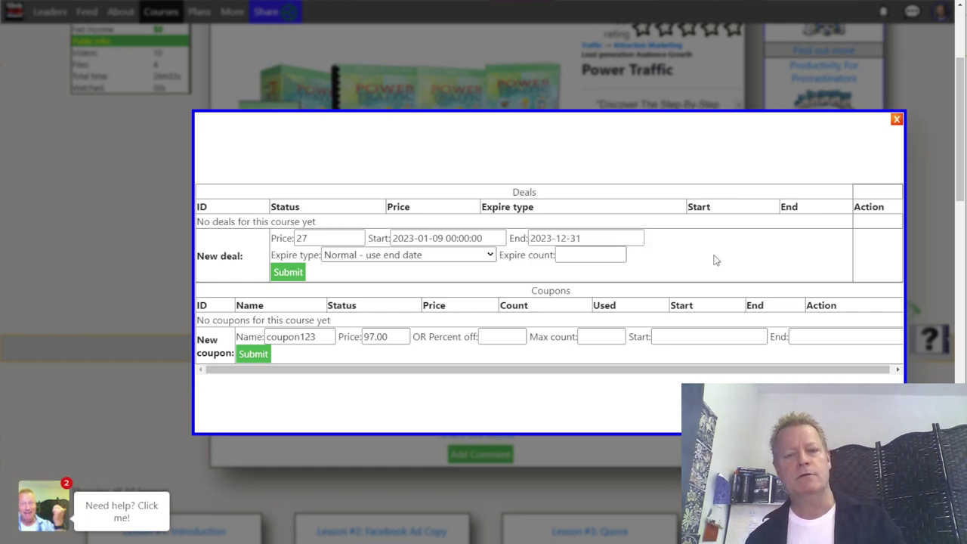
pyautogui.click(290, 273)
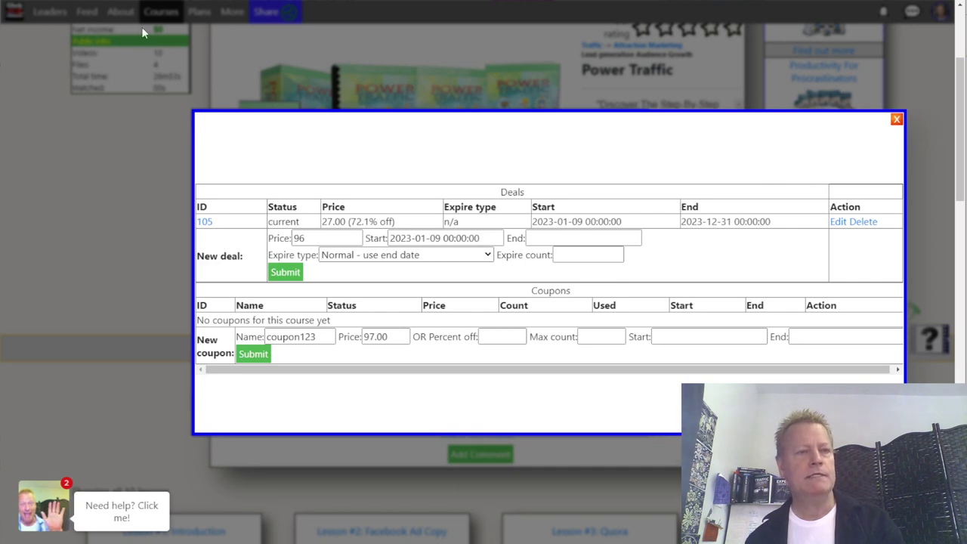
# - Close the deals and coupons dialog and check the deal's price and end date on the course page
pyautogui.click(178, 182)
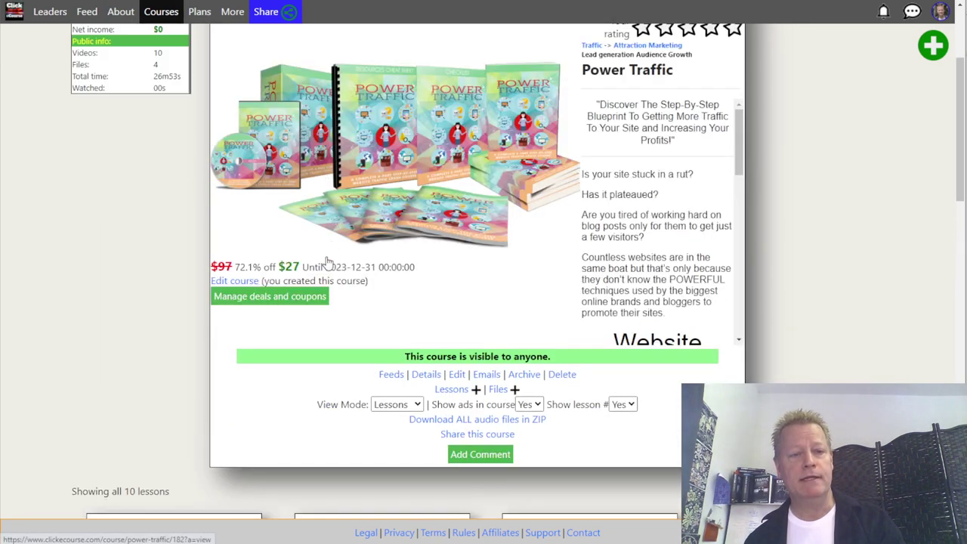
pyautogui.moveTo(324, 267); pyautogui.dragTo(384, 268)
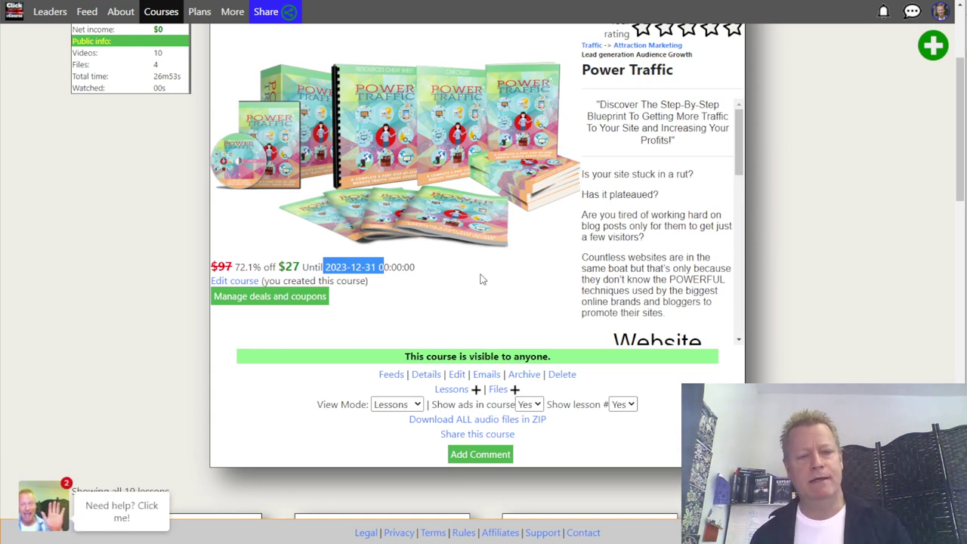
pyautogui.click(392, 285)
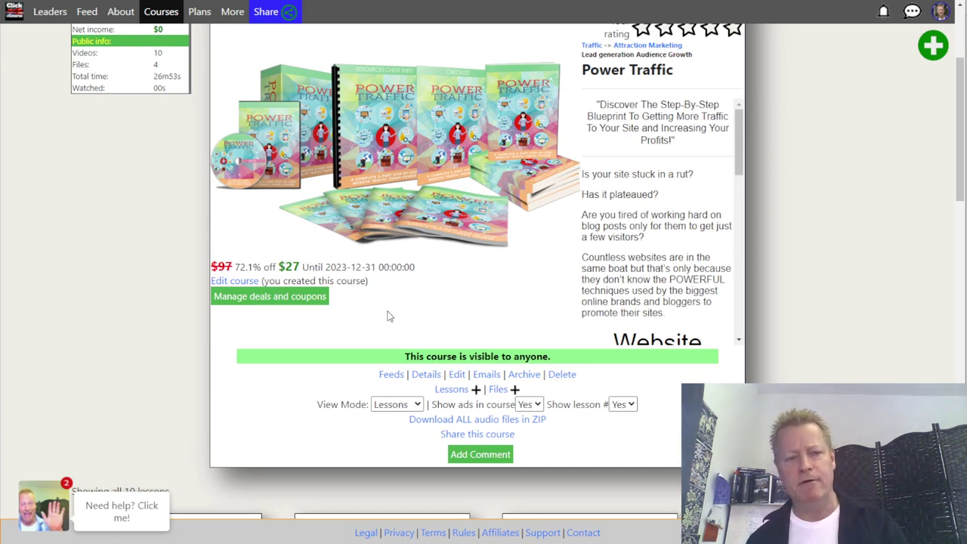
# - Reopen the course's deals and coupons and delete the $27 deal that ends on 2023-12-31
pyautogui.click(295, 299)
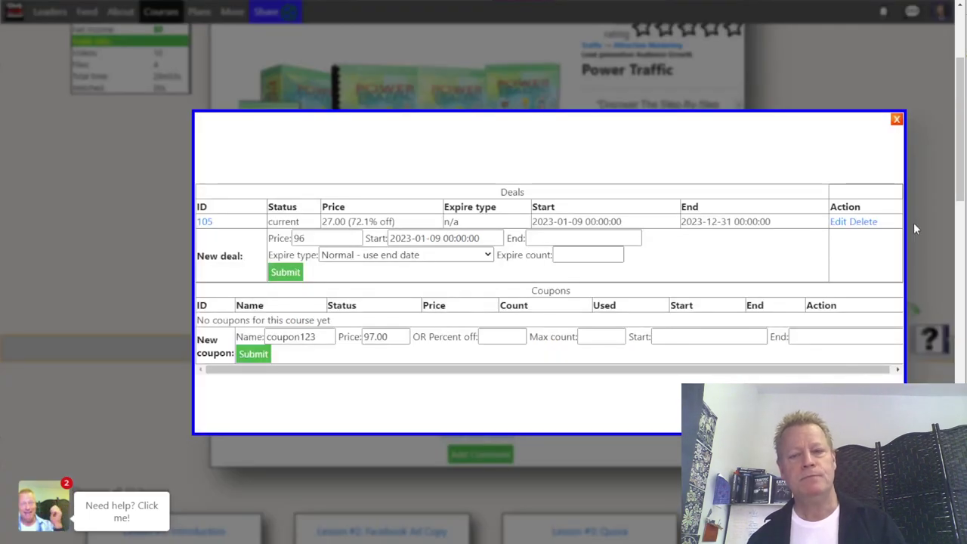
pyautogui.click(863, 221)
pyautogui.click(404, 318)
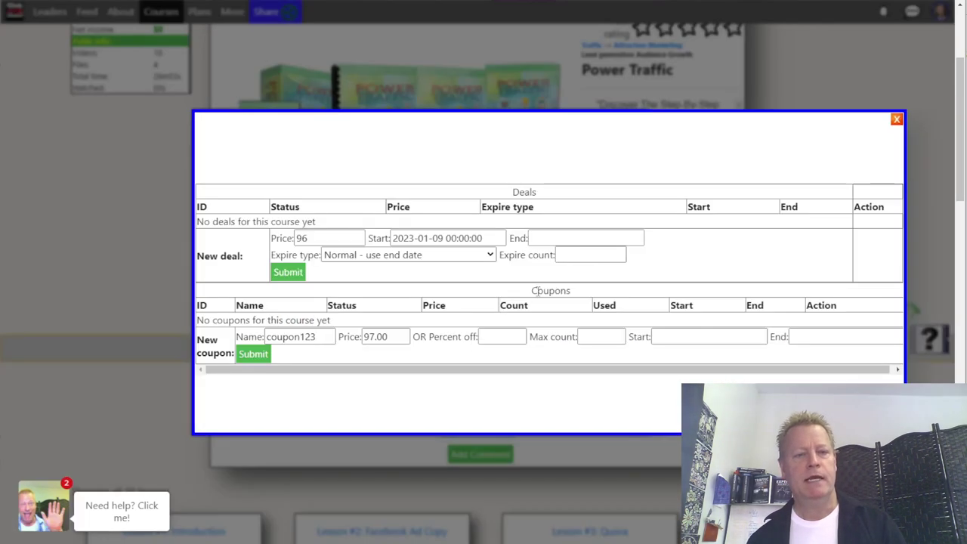
# - Fill in a new deal with a price of $27 and the expire type Day - midnight X days
pyautogui.moveTo(352, 236); pyautogui.dragTo(283, 242)
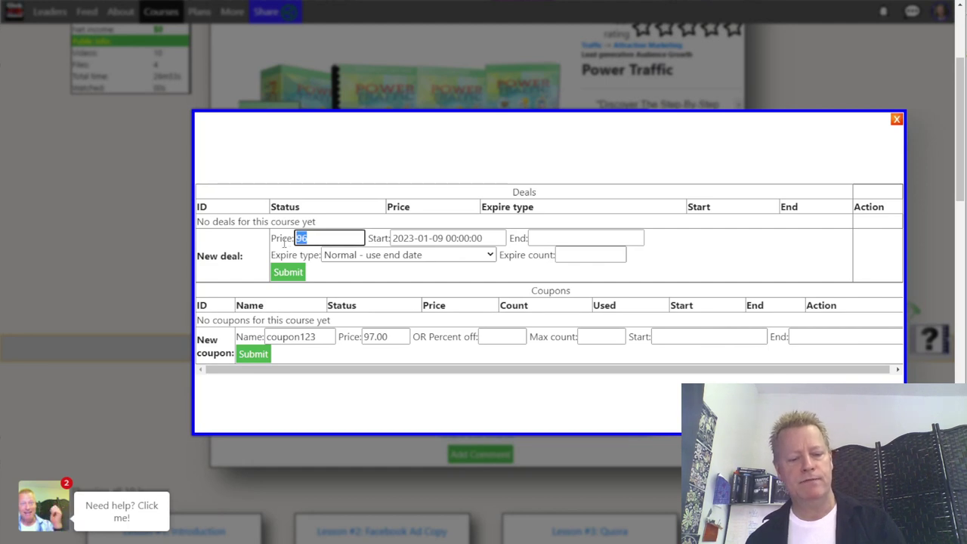
pyautogui.write('27')
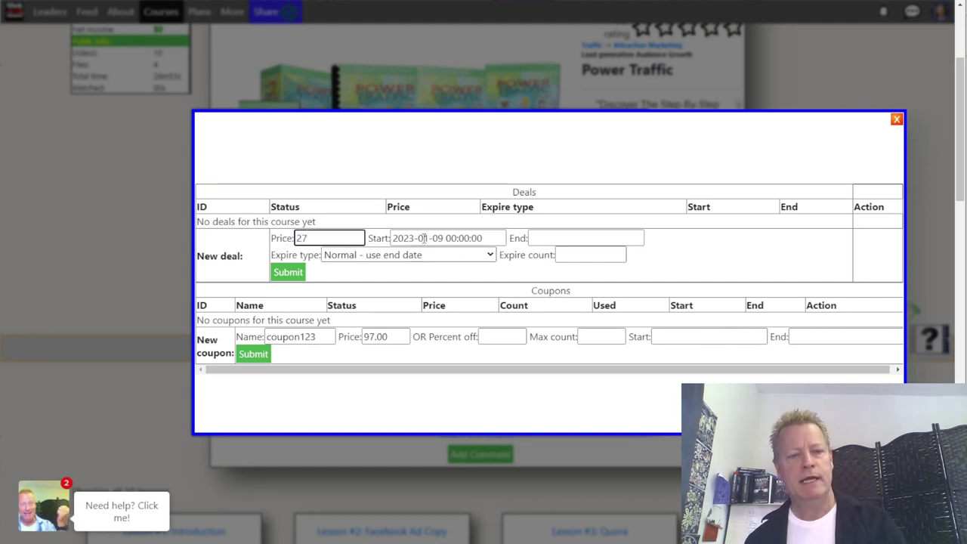
pyautogui.click(553, 239)
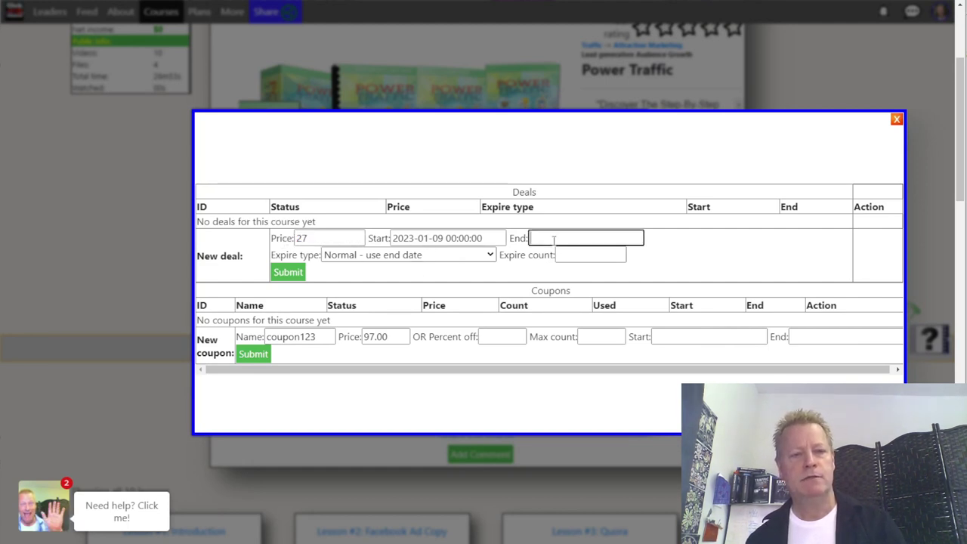
pyautogui.click(414, 257)
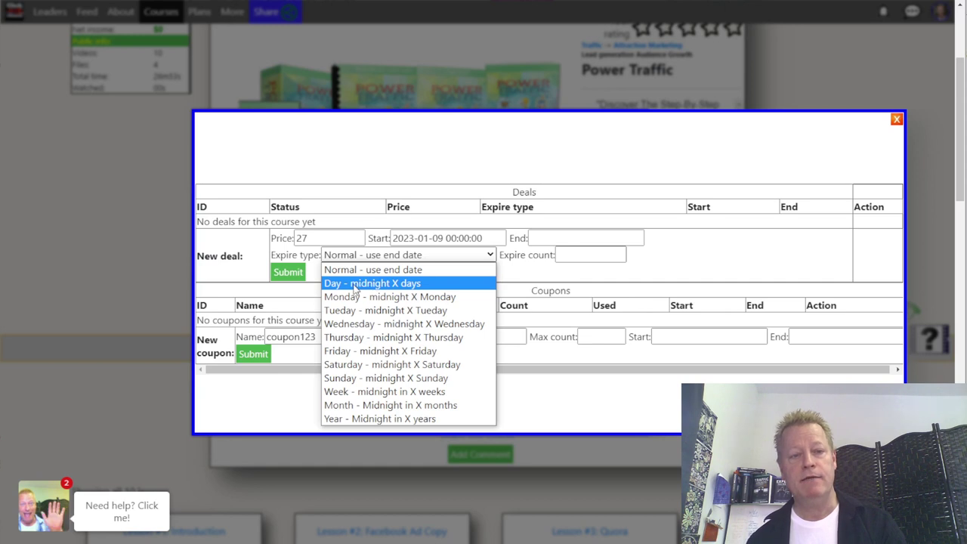
pyautogui.click(370, 284)
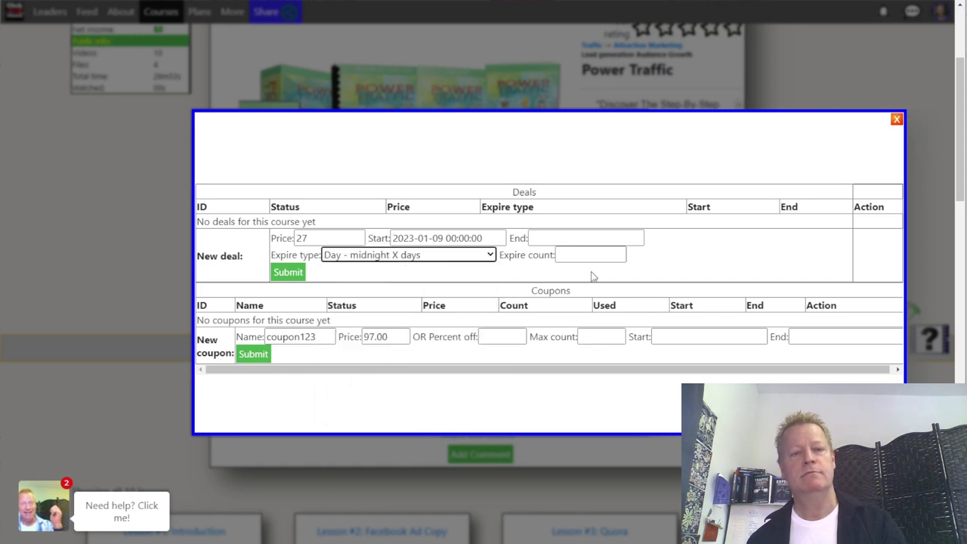
pyautogui.click(301, 275)
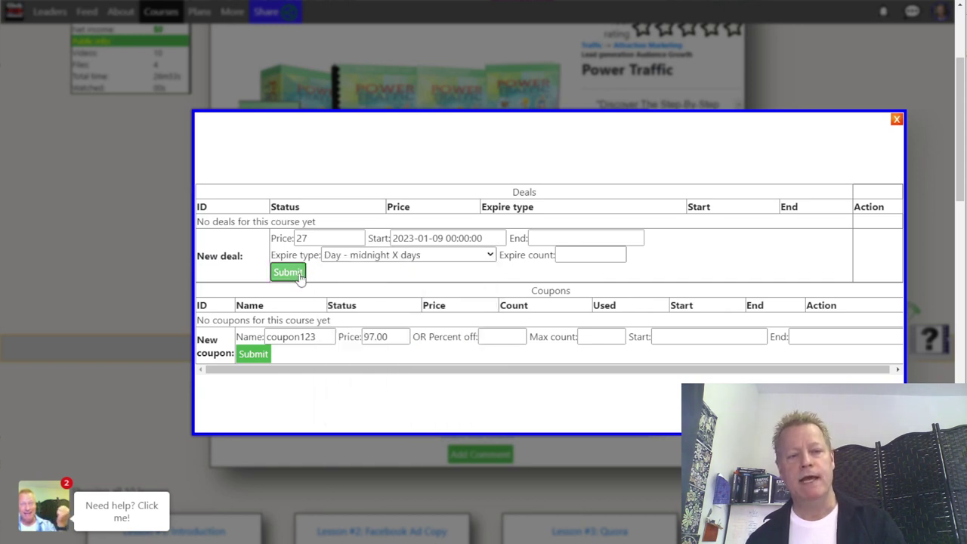
pyautogui.click(420, 257)
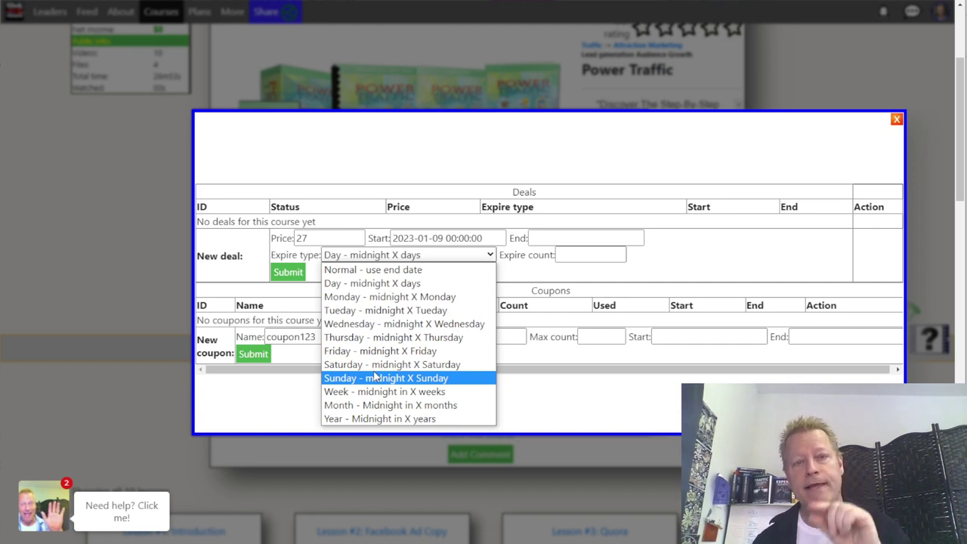
pyautogui.click(393, 285)
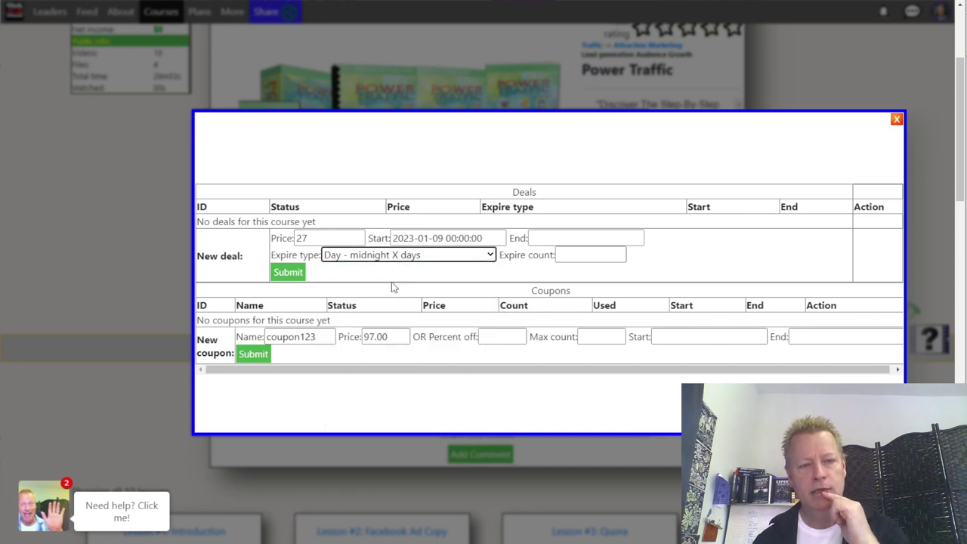
# - Set the new deal's expire count to 1 and submit the deal
pyautogui.click(580, 255)
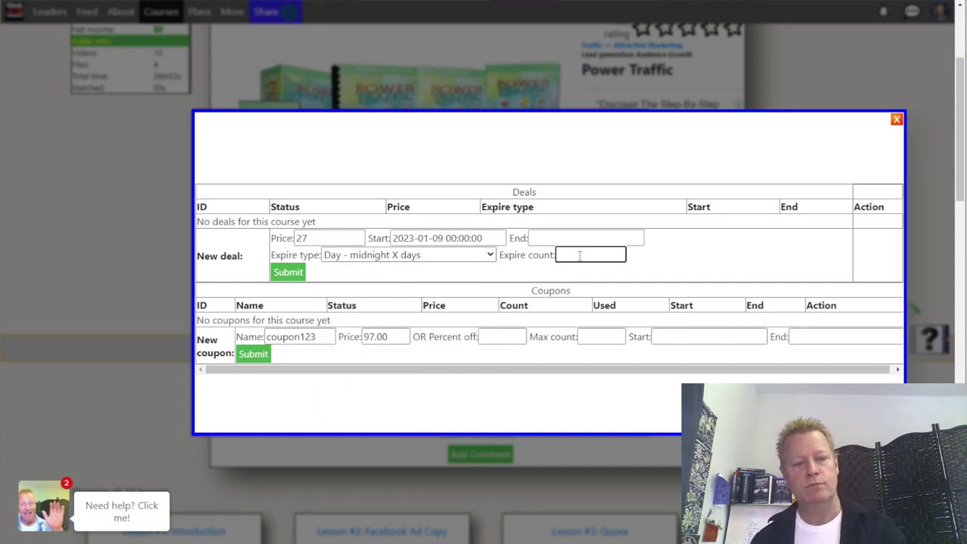
pyautogui.click(667, 267)
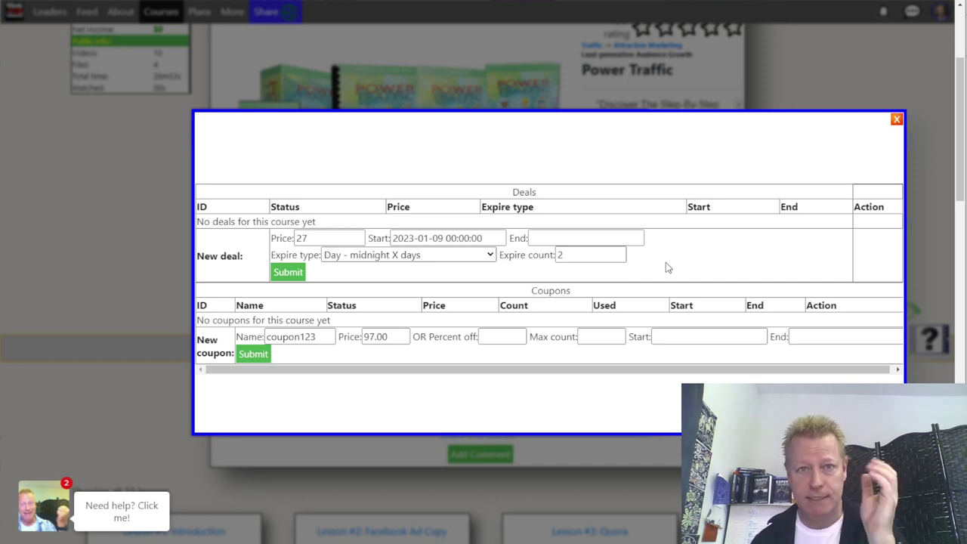
pyautogui.click(547, 255)
pyautogui.write('1')
pyautogui.click(681, 265)
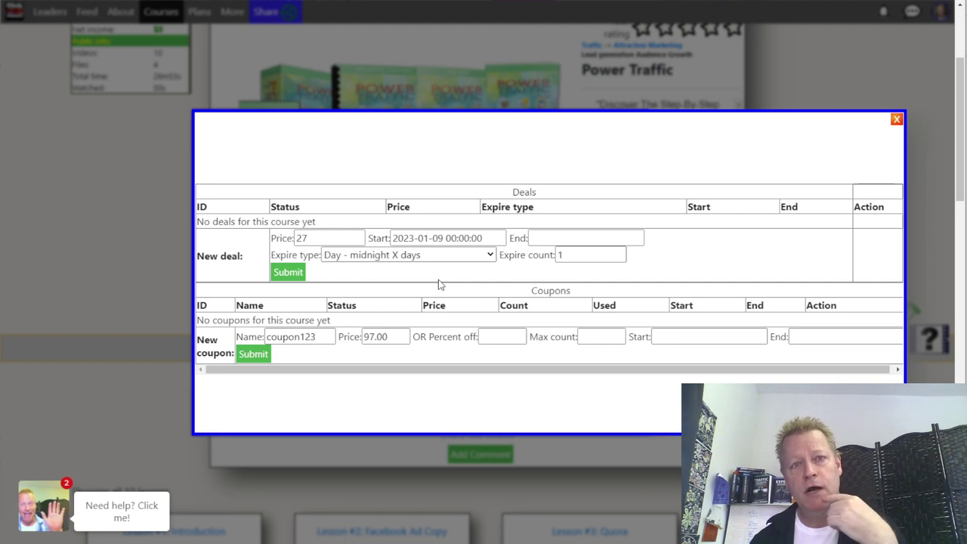
pyautogui.click(288, 272)
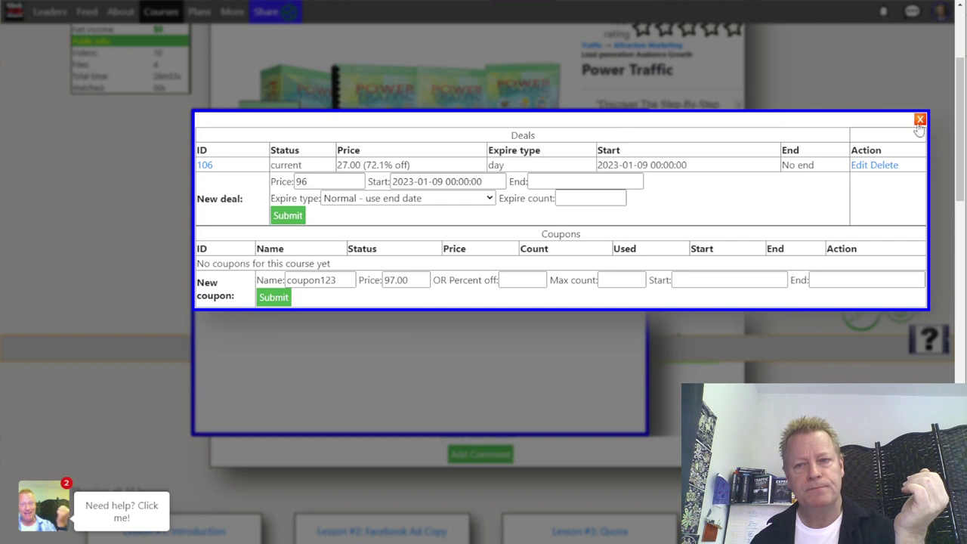
# - Close the deals and coupons dialog and examine the day-based deal's expiry date on the course page
pyautogui.click(920, 119)
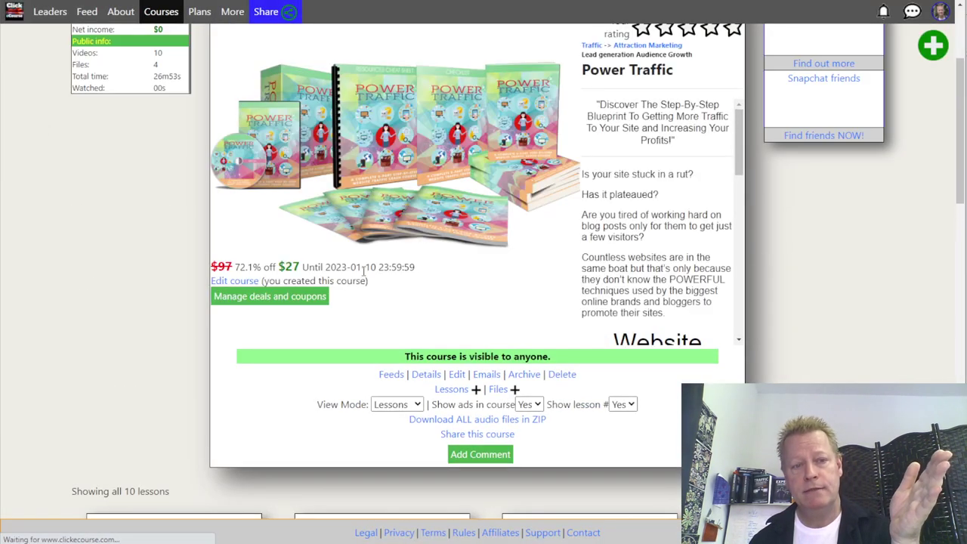
pyautogui.moveTo(375, 269); pyautogui.dragTo(350, 269)
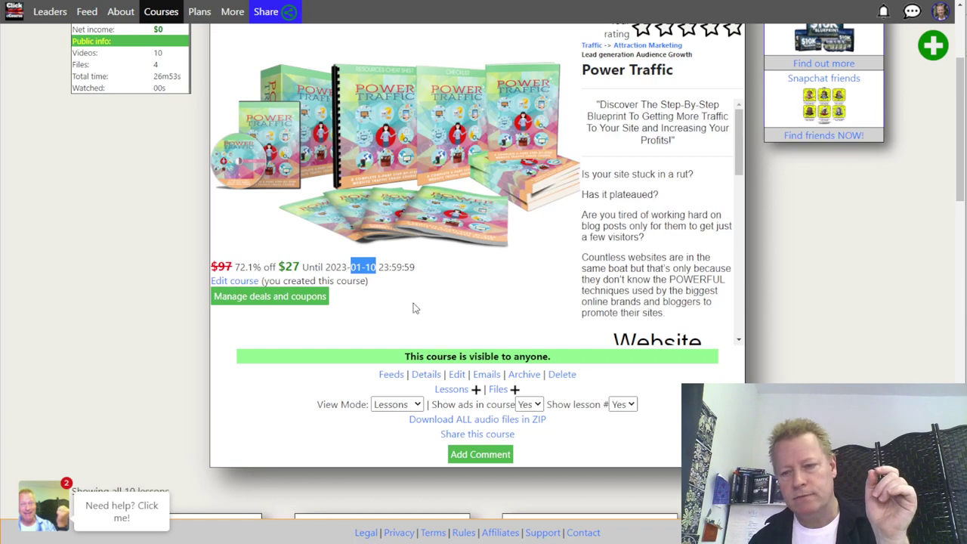
pyautogui.hotkey('alt', 'Tab')
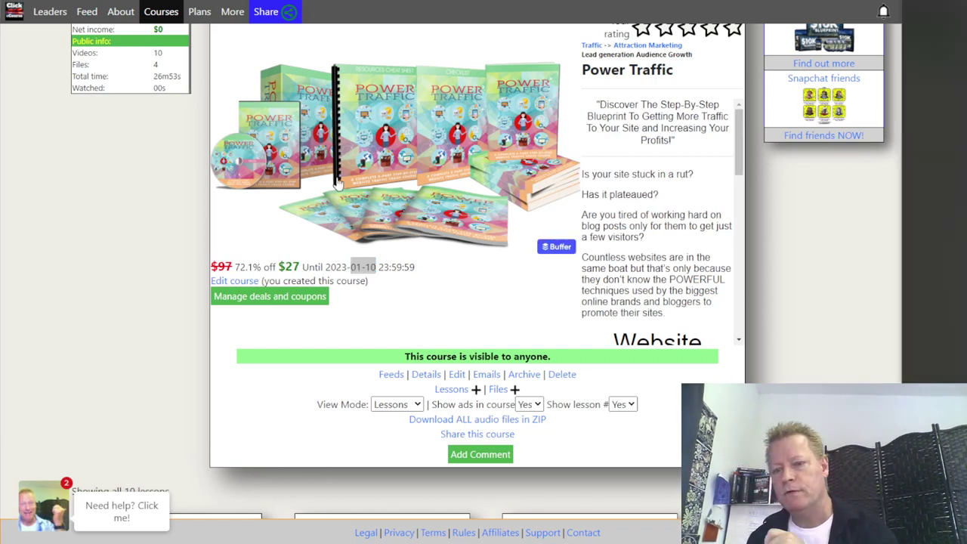
pyautogui.click(486, 284)
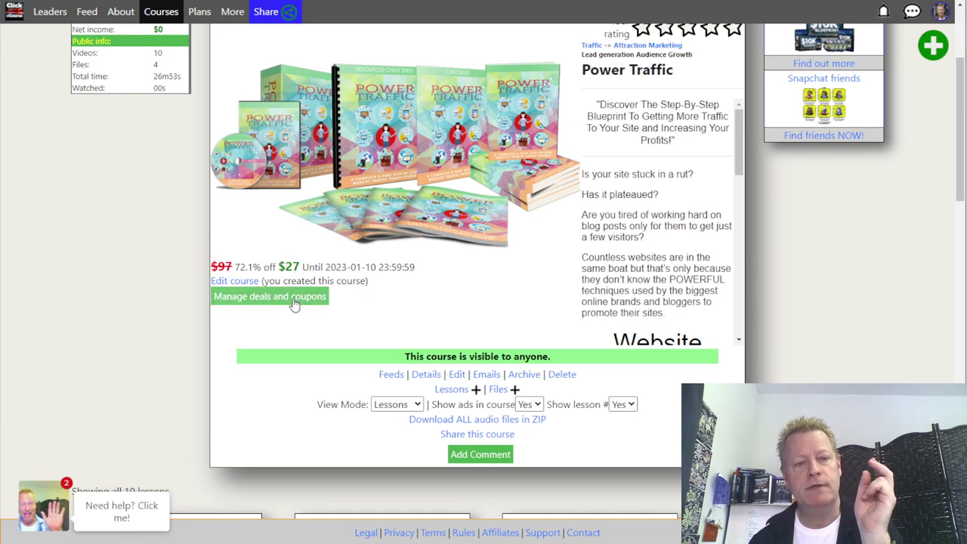
# - Delete the $27 deal with the day expire type from the course's deals and coupons
pyautogui.click(245, 298)
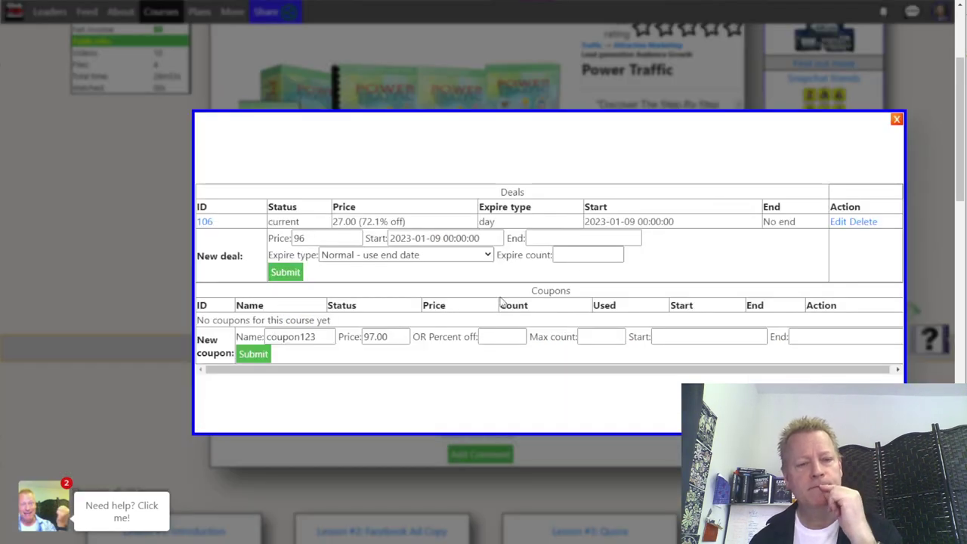
pyautogui.click(866, 222)
pyautogui.click(416, 319)
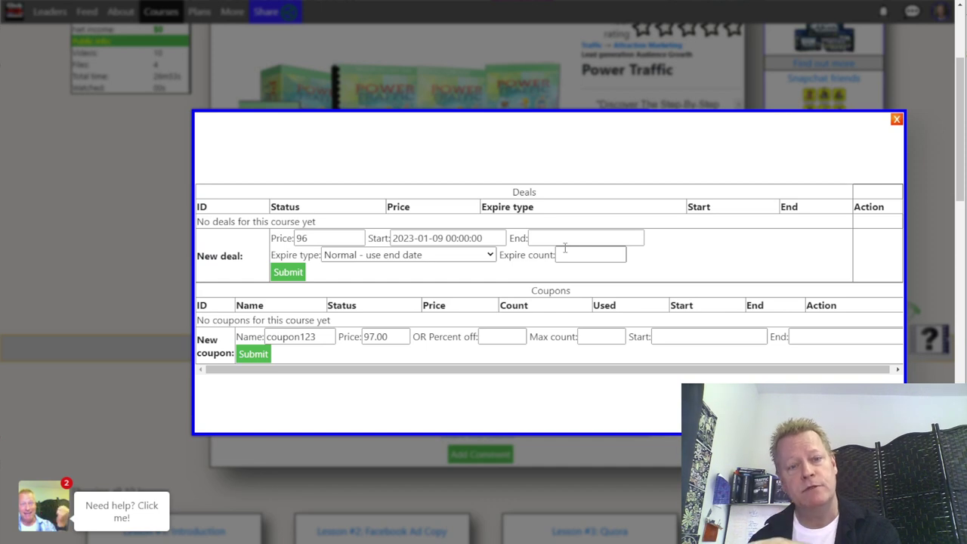
# - Add a new deal with a price of $27 and the end date 2023-12-31, and close the deals and coupons dialog
pyautogui.doubleClick(330, 238)
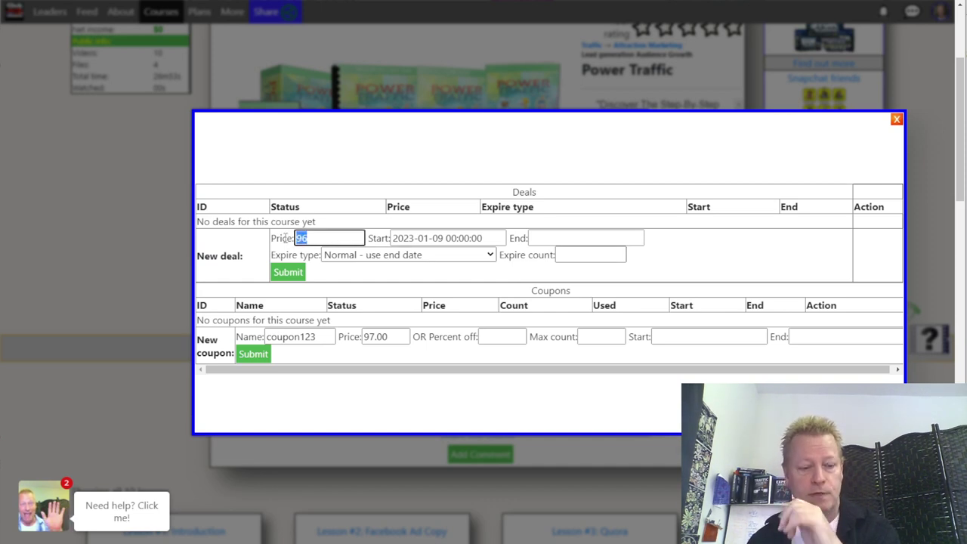
pyautogui.write('27')
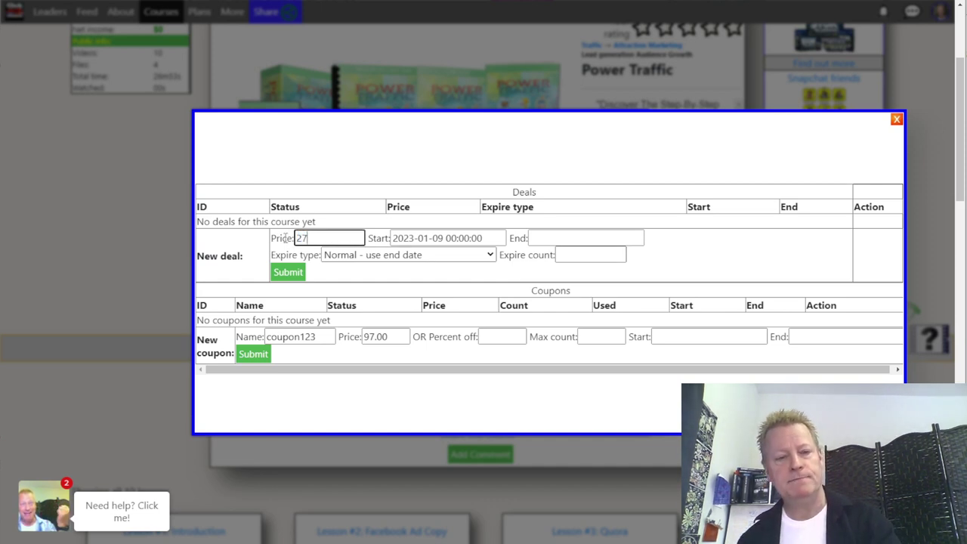
pyautogui.click(553, 236)
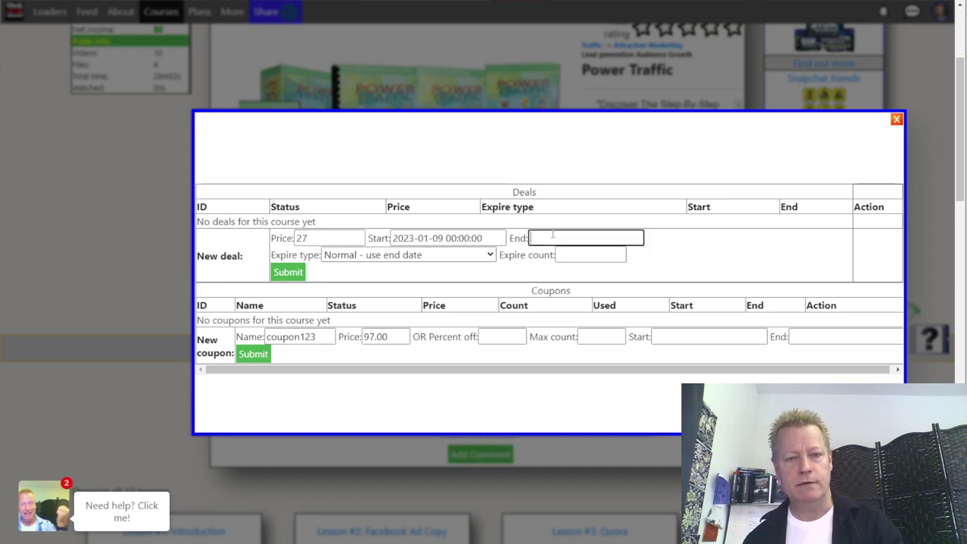
pyautogui.write('202')
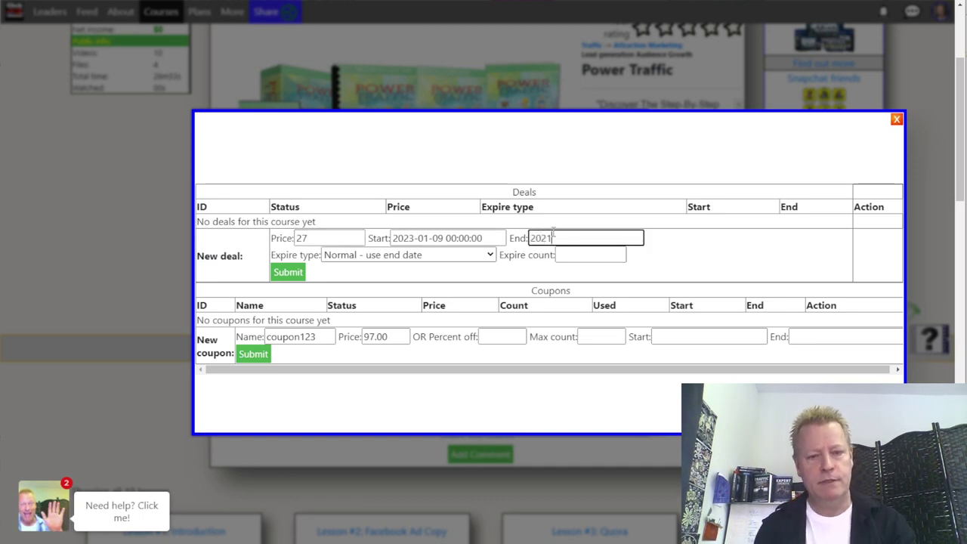
pyautogui.write('3')
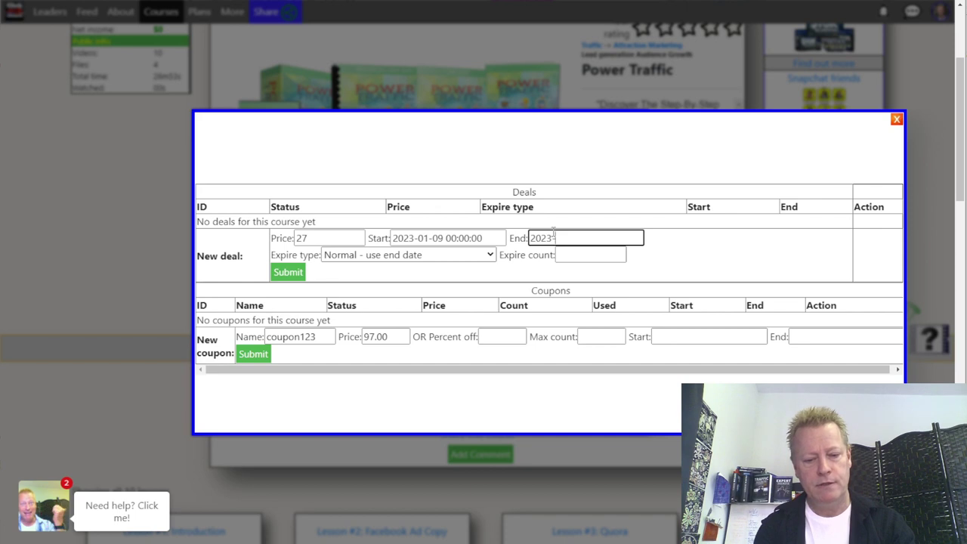
pyautogui.write('-12-31')
pyautogui.press('BackSpace')
pyautogui.press('BackSpace')
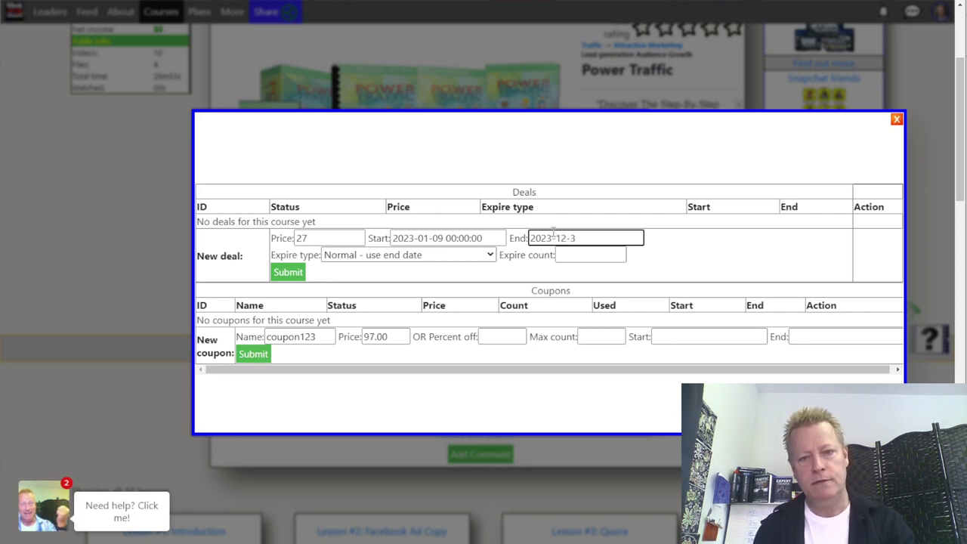
pyautogui.write('31')
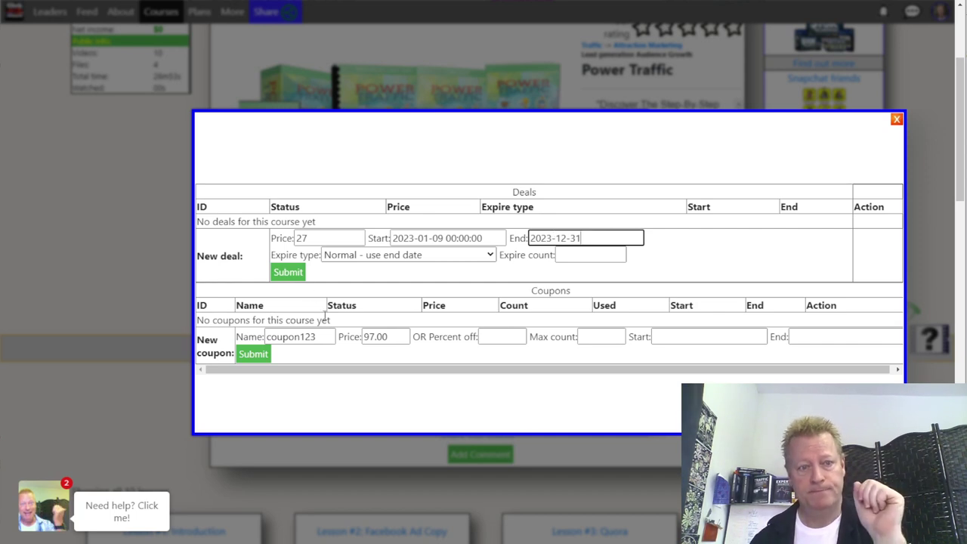
pyautogui.click(288, 273)
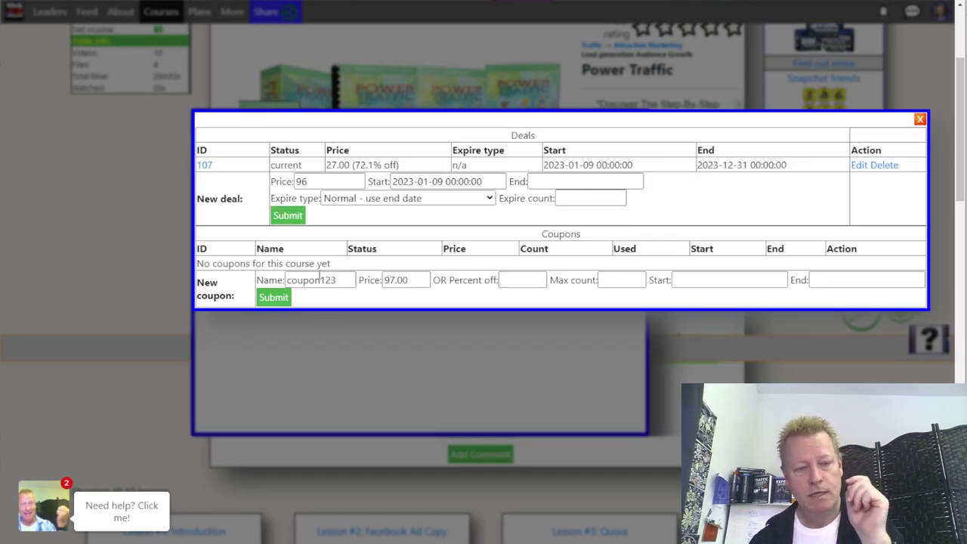
pyautogui.click(920, 119)
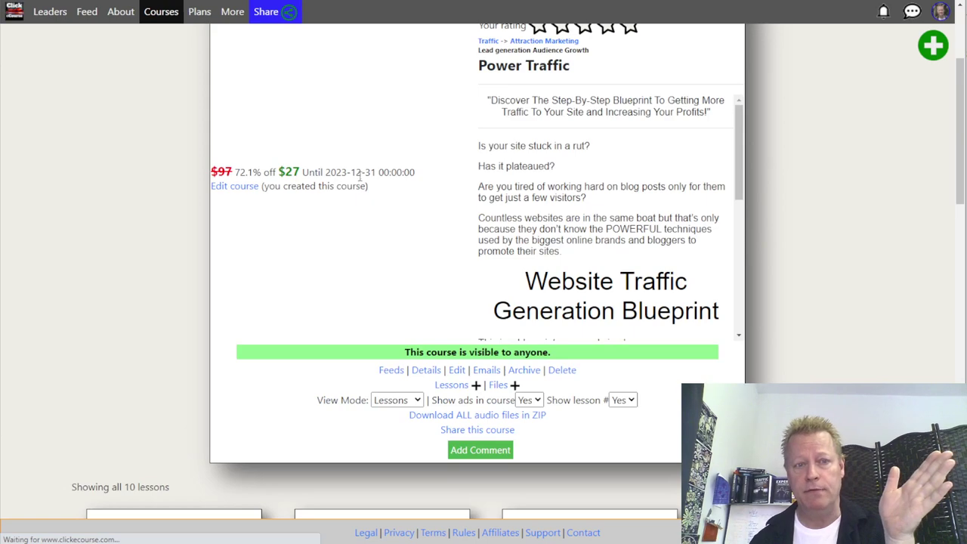
# - Reopen the deals and coupons dialog and fill in a second deal with a price of $17 and the end date 2023-01-20
pyautogui.click(276, 301)
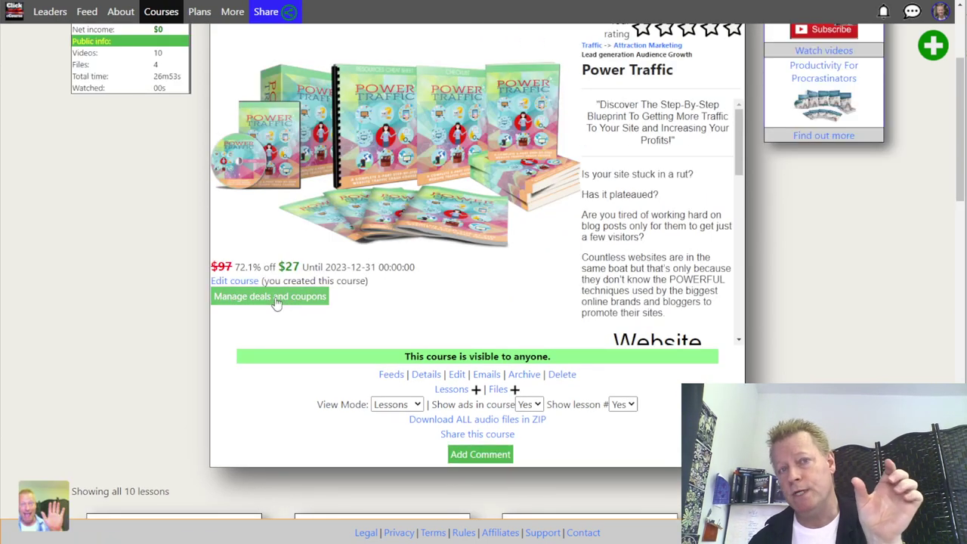
pyautogui.click(278, 299)
pyautogui.click(350, 242)
pyautogui.moveTo(349, 242); pyautogui.dragTo(278, 236)
pyautogui.press('BackSpace')
pyautogui.write('17')
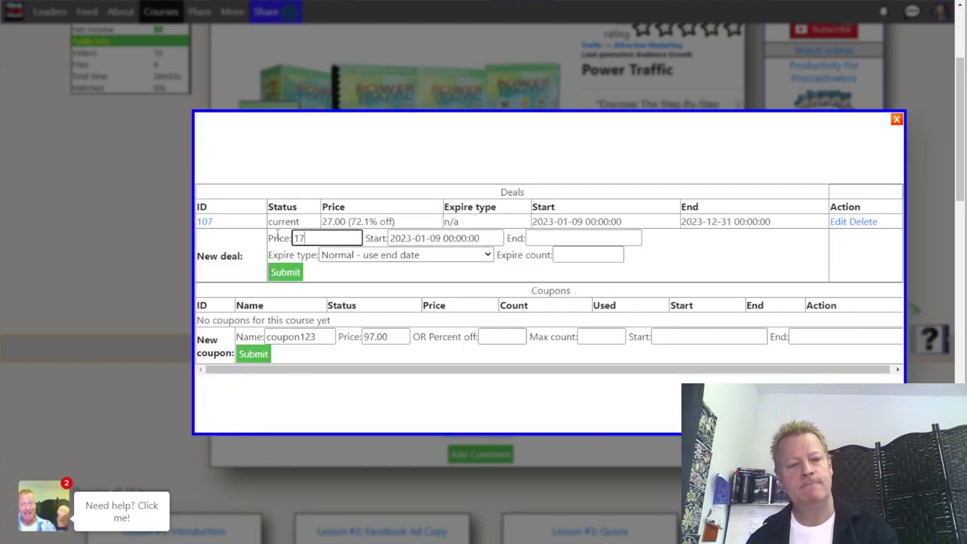
pyautogui.click(563, 237)
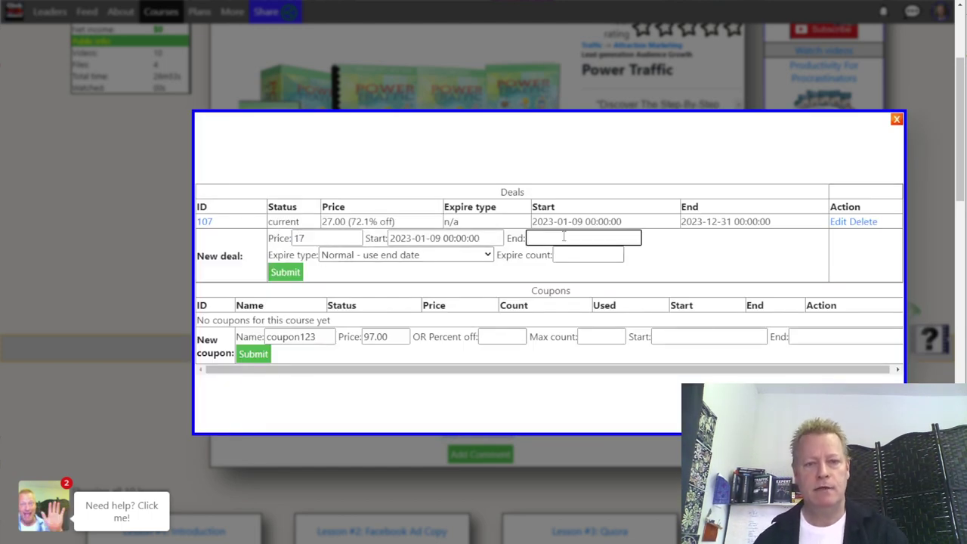
pyautogui.write('202')
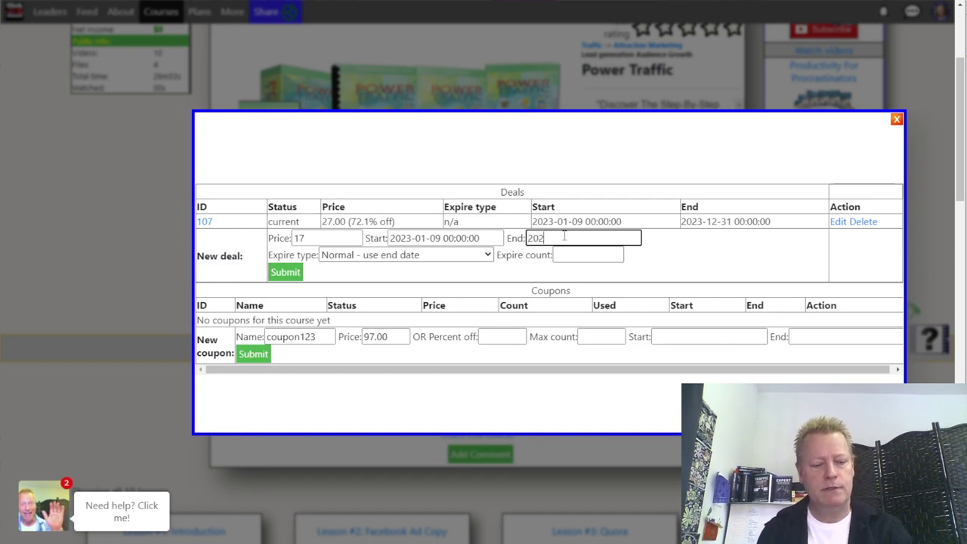
pyautogui.write('3-01')
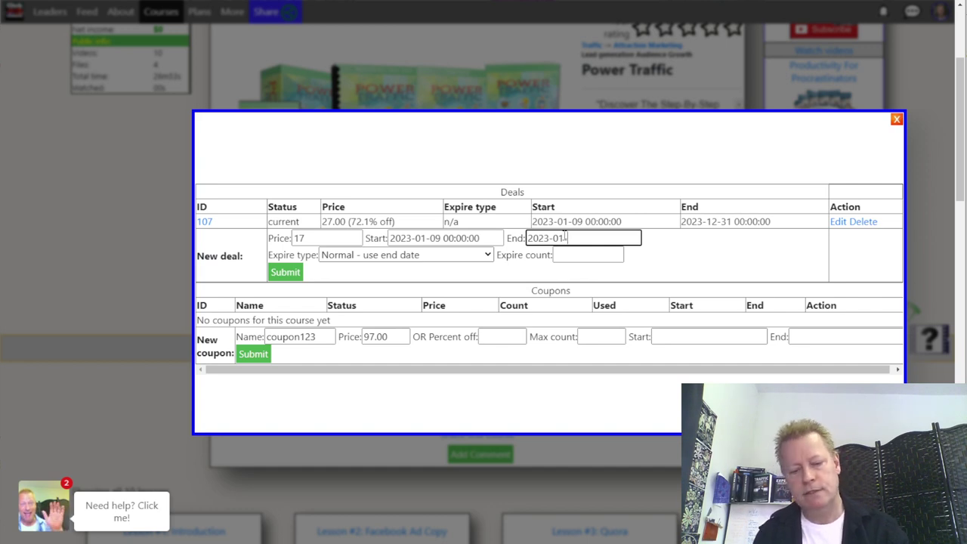
pyautogui.write('-20')
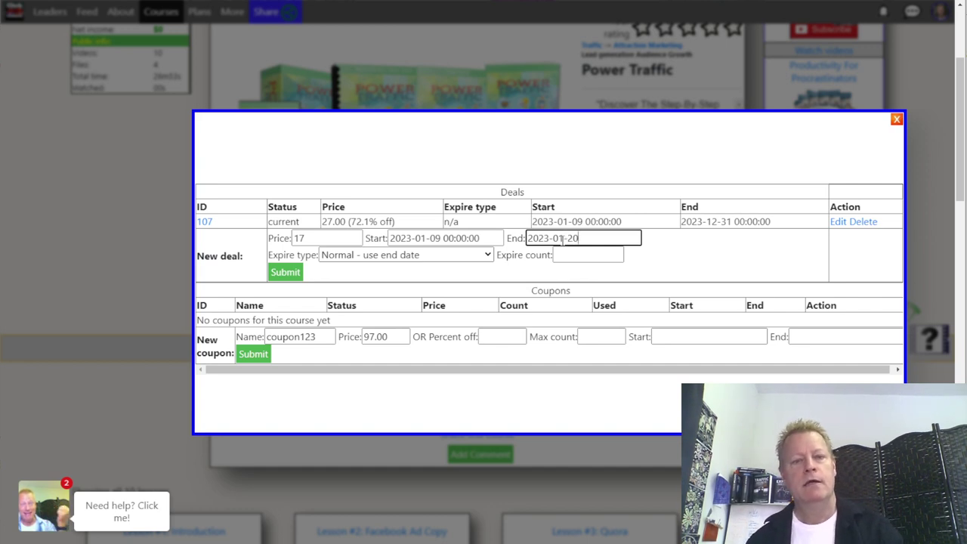
# - Change the new deal's price to $21 and submit the deal
pyautogui.doubleClick(298, 238)
pyautogui.write('21')
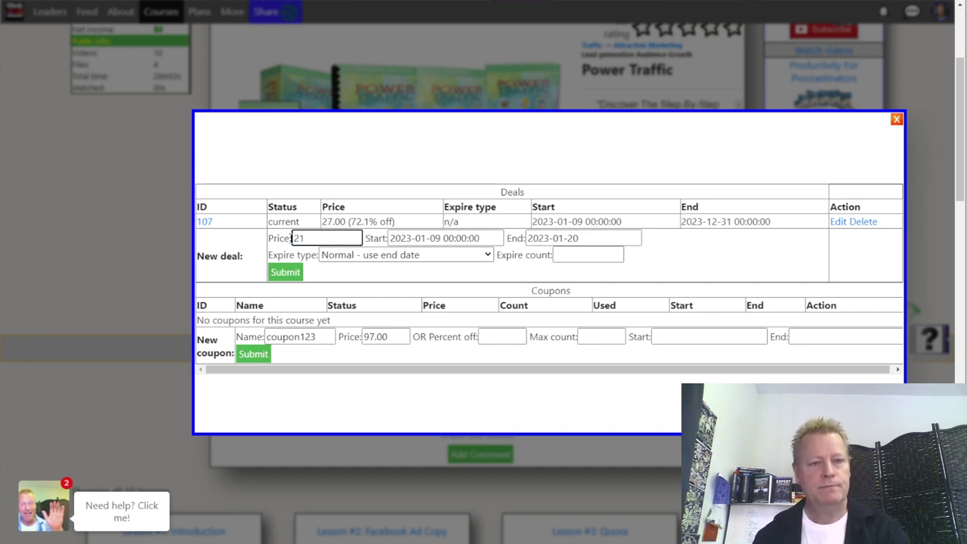
pyautogui.click(285, 273)
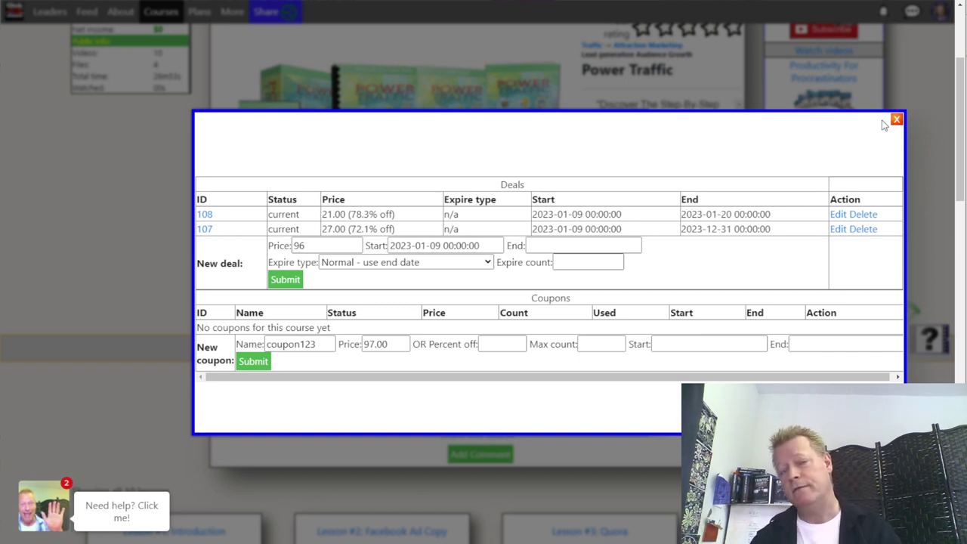
# - Add a third deal with a price of $17, the start date 2023-01-12 and the end date 2023-01-15
pyautogui.click(312, 245)
pyautogui.press('BackSpace')
pyautogui.press('BackSpace')
pyautogui.write('17')
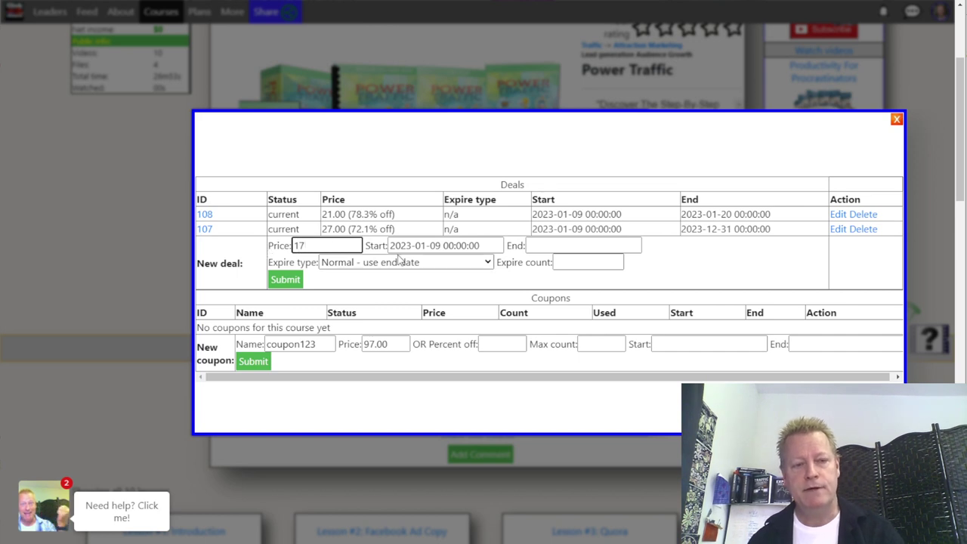
pyautogui.moveTo(428, 246); pyautogui.dragTo(523, 243)
pyautogui.write('1-1')
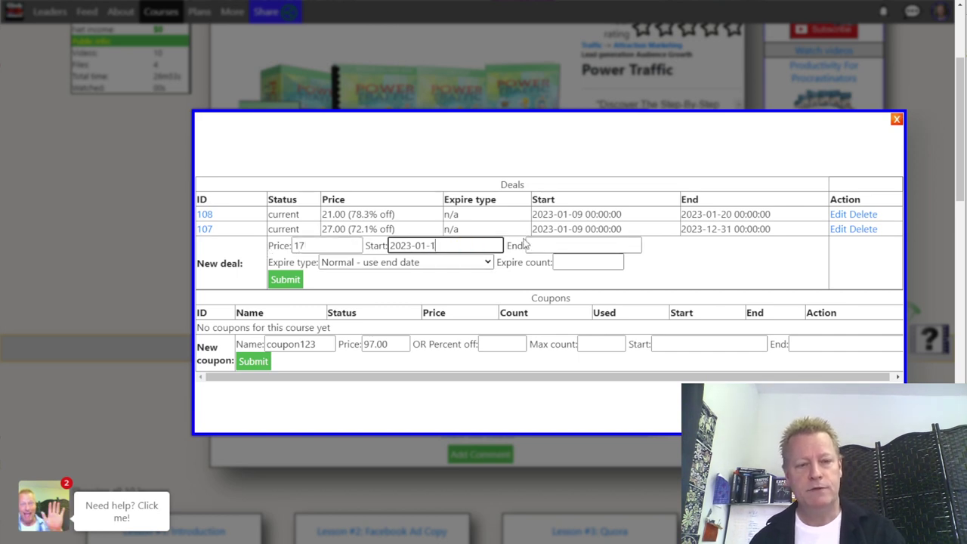
pyautogui.write('2')
pyautogui.click(557, 245)
pyautogui.write('20')
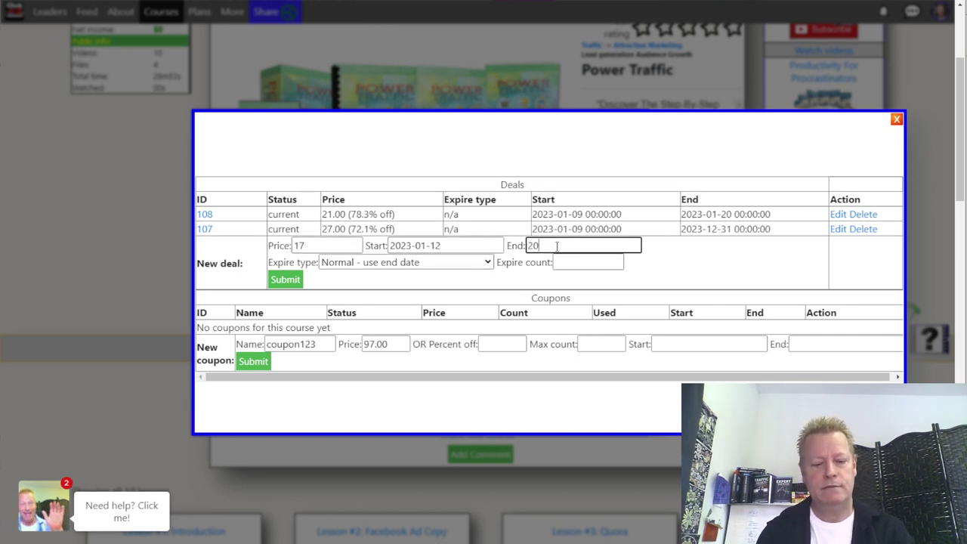
pyautogui.write('23-01-15')
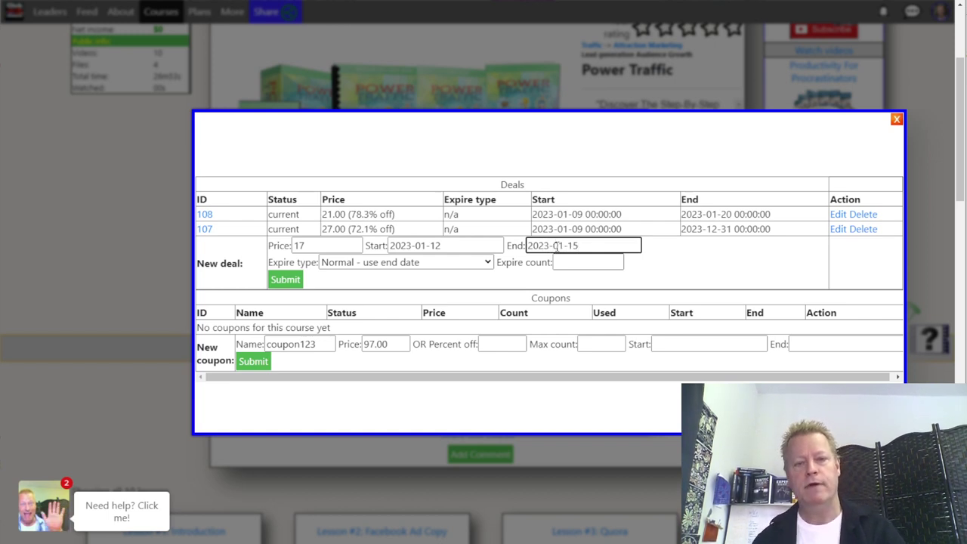
pyautogui.click(295, 279)
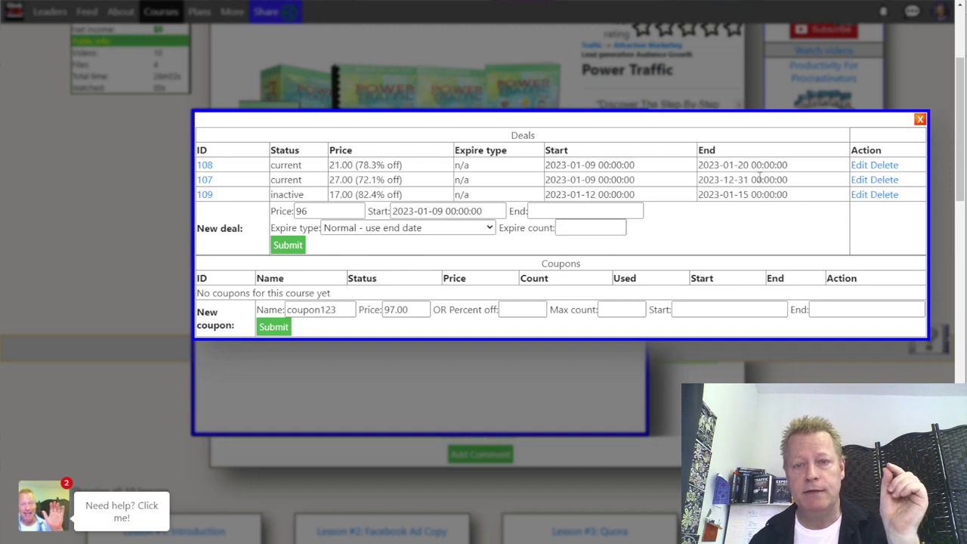
# - Compare the start and end dates of the $17 deal with those of the other deals in the list
pyautogui.moveTo(776, 195); pyautogui.dragTo(348, 197)
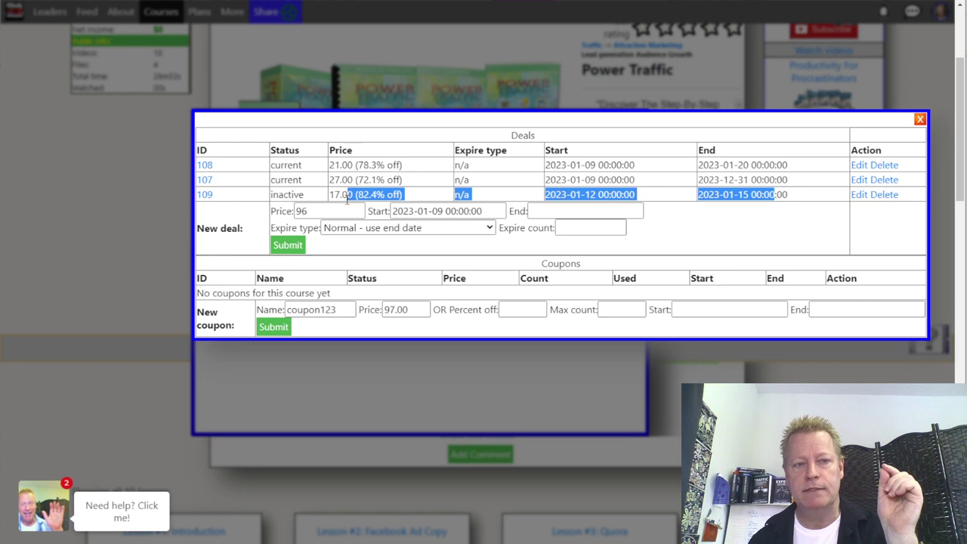
pyautogui.click(588, 195)
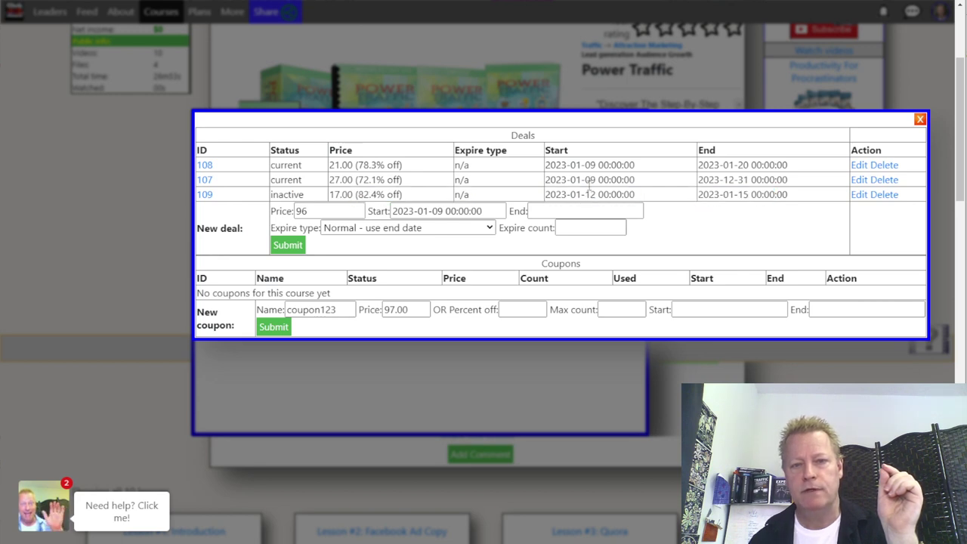
pyautogui.moveTo(754, 180); pyautogui.dragTo(761, 190)
pyautogui.click(737, 181)
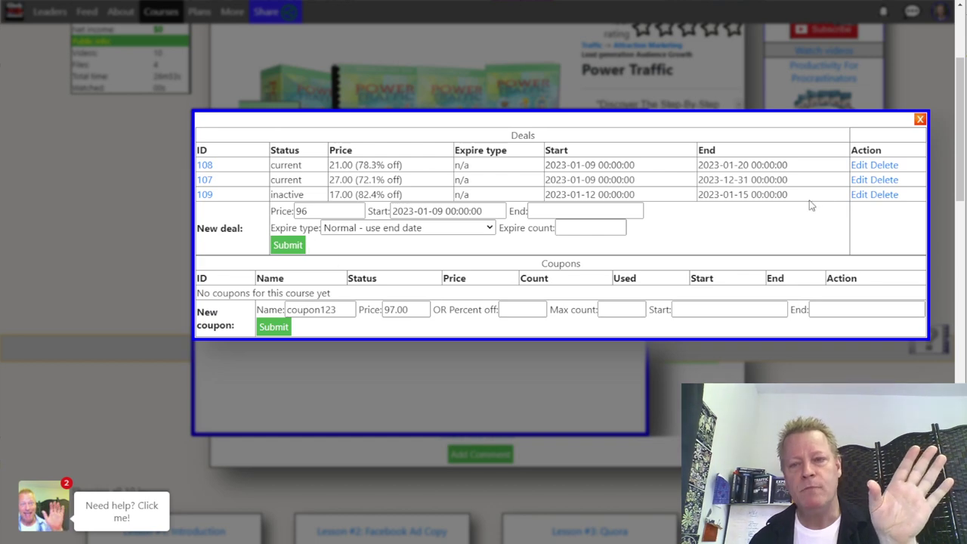
# - Close the deals and coupons dialog and examine which deal price and end date the refreshed course page shows
pyautogui.click(921, 120)
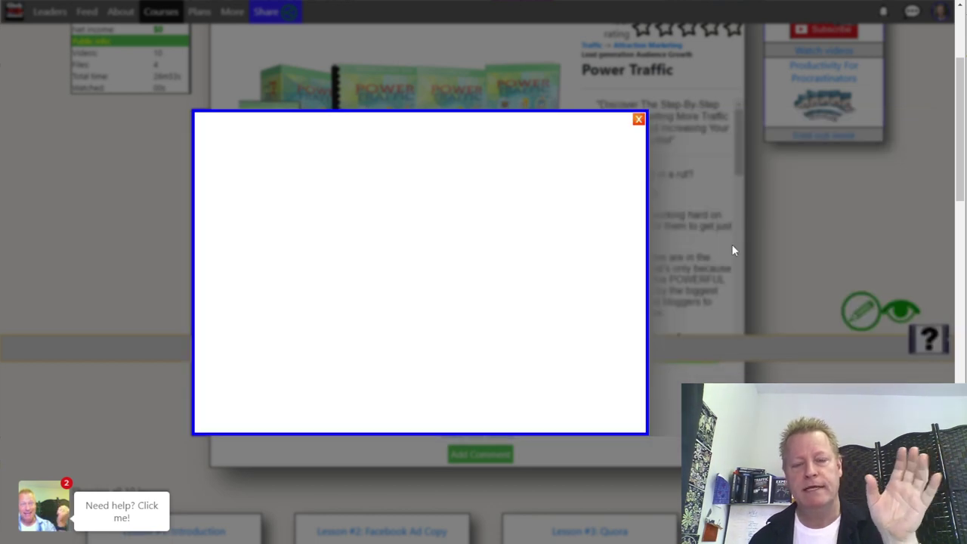
pyautogui.click(638, 120)
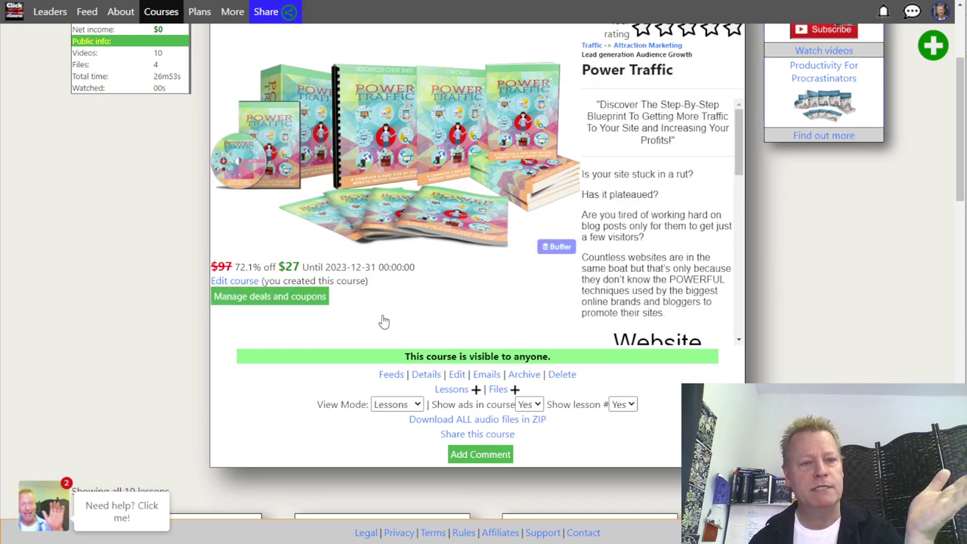
pyautogui.scroll(3, 261, 253)
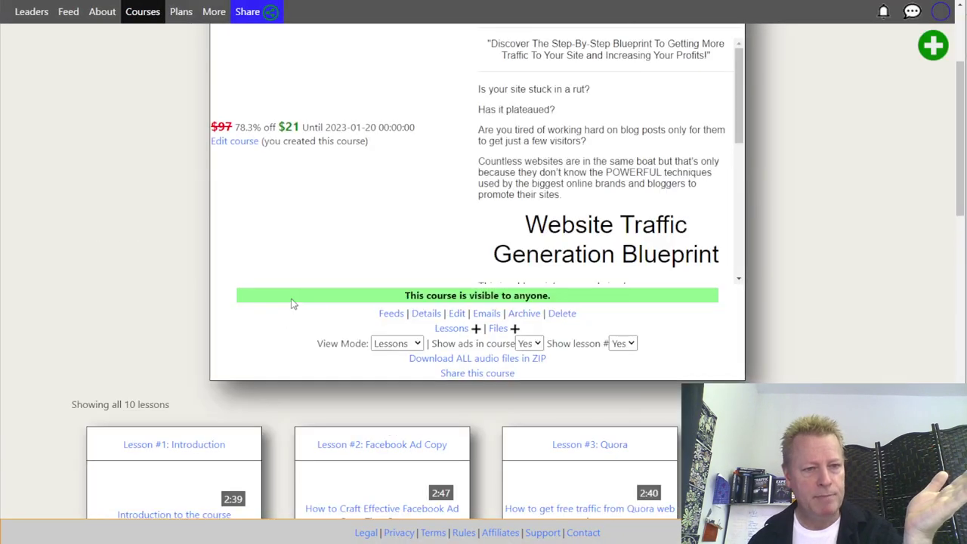
pyautogui.scroll(1, 298, 188)
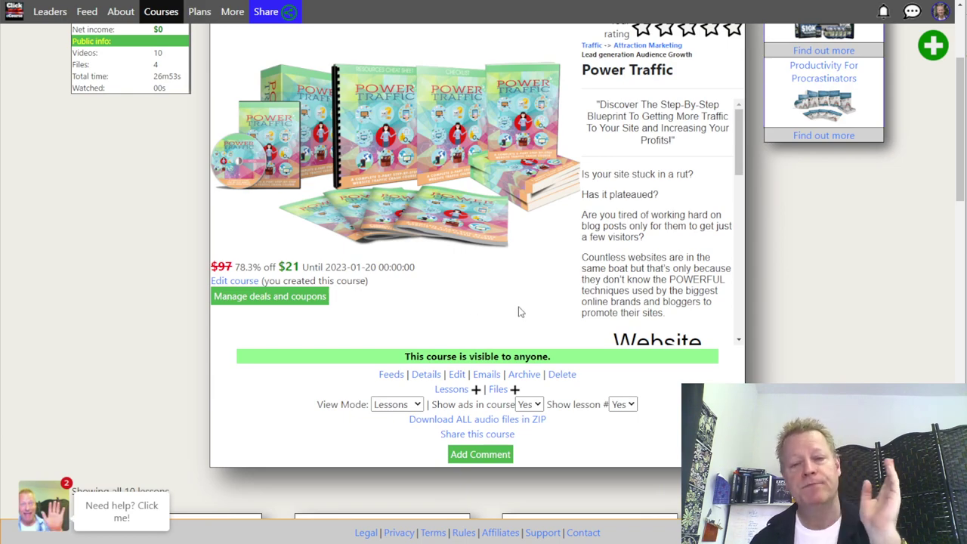
# - Open the Introduction lesson for editing, set its Free option to No and save the lesson
pyautogui.scroll(-10, 493, 281)
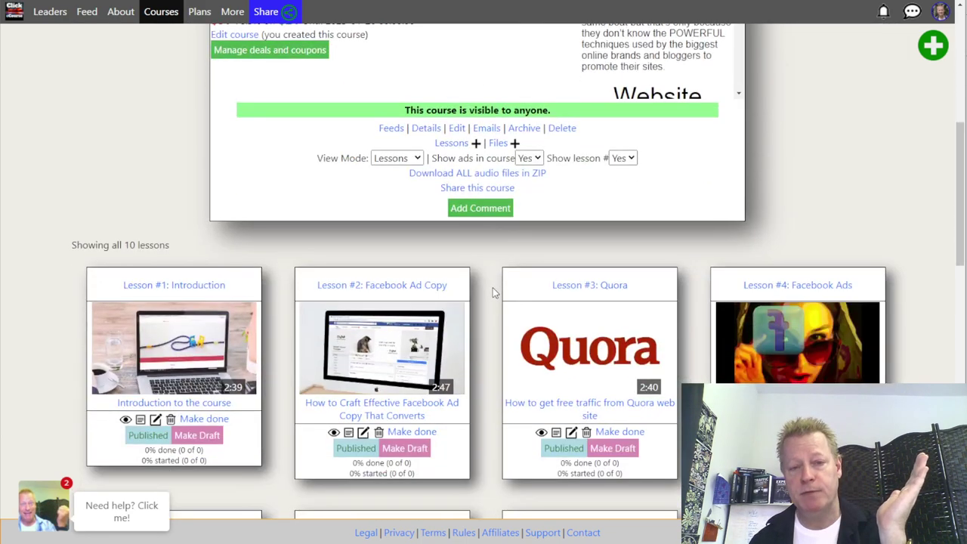
pyautogui.scroll(3, 477, 310)
pyautogui.scroll(5, 478, 311)
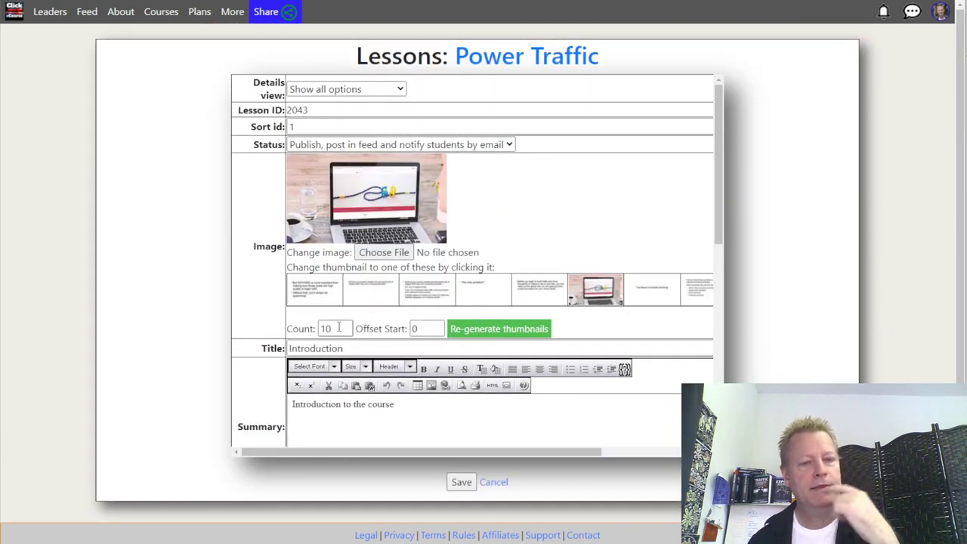
pyautogui.scroll(-6, 239, 297)
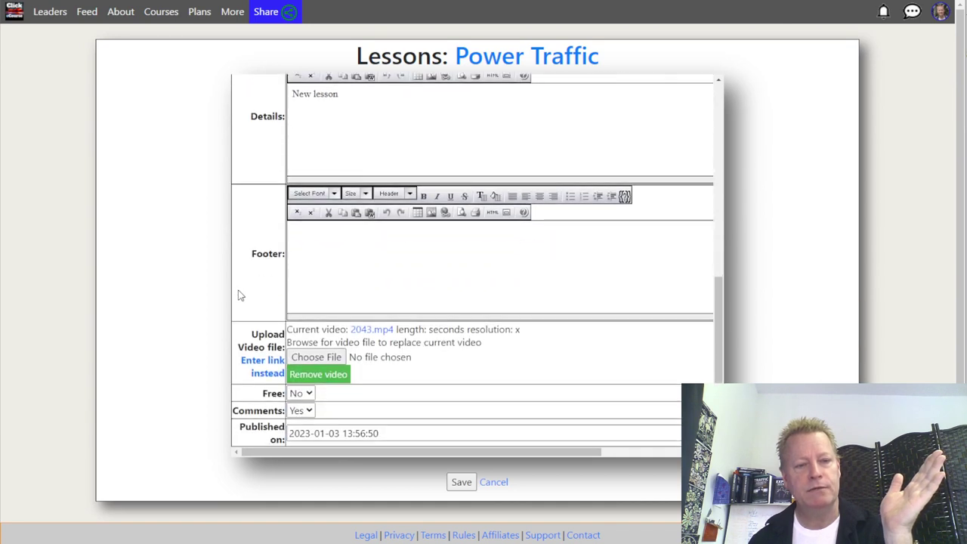
pyautogui.click(298, 396)
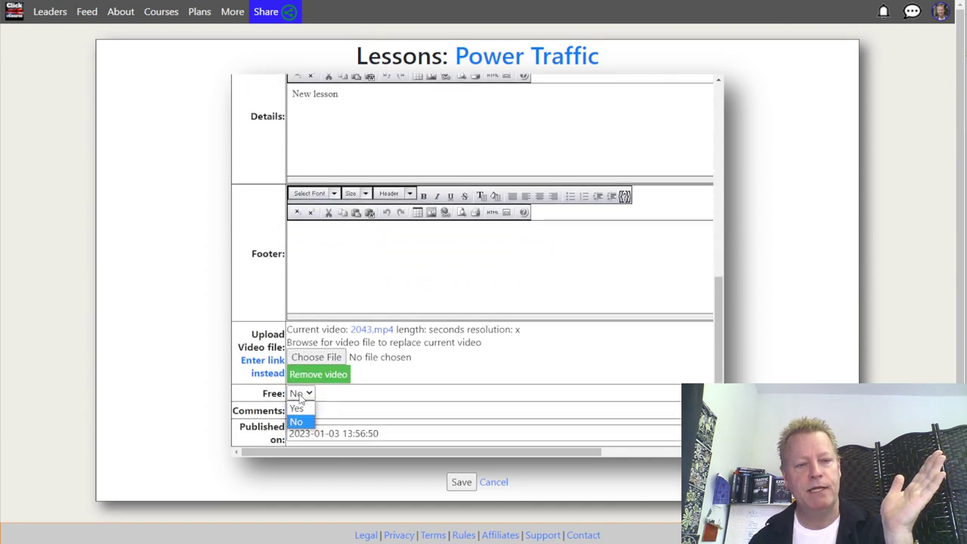
pyautogui.click(299, 418)
pyautogui.click(460, 483)
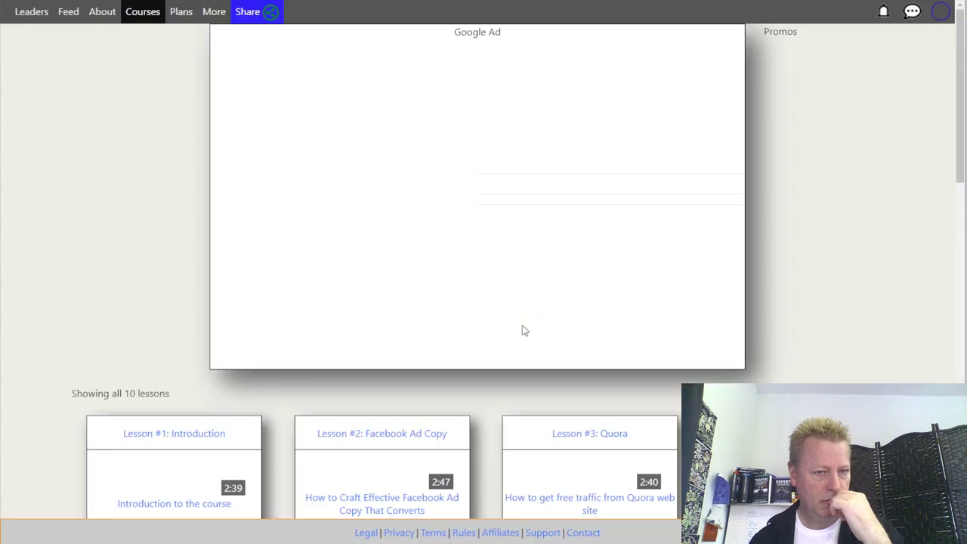
pyautogui.scroll(-5, 280, 385)
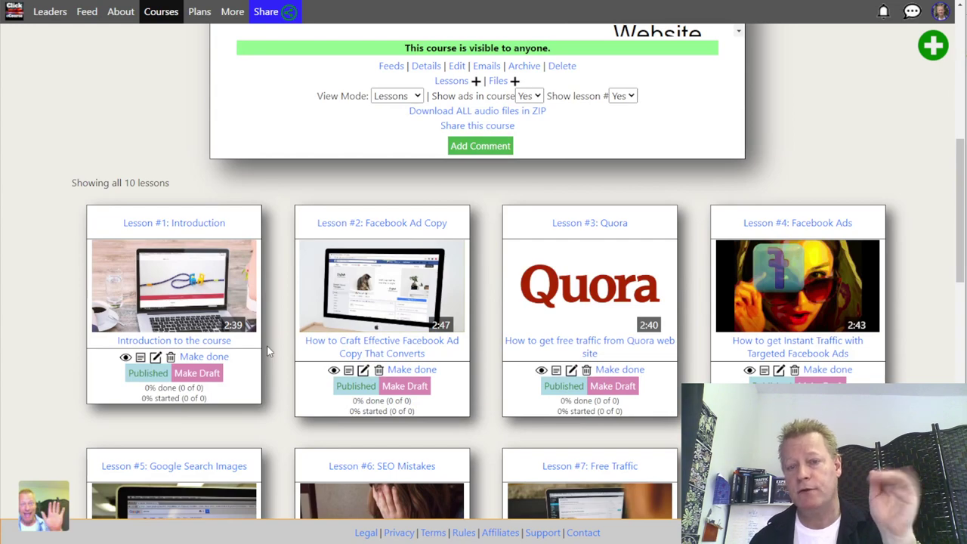
# - Open the Power Traffic share link in a logged-out window and examine which lessons a visitor can watch or must buy
pyautogui.scroll(-3, 267, 346)
pyautogui.scroll(3, 284, 325)
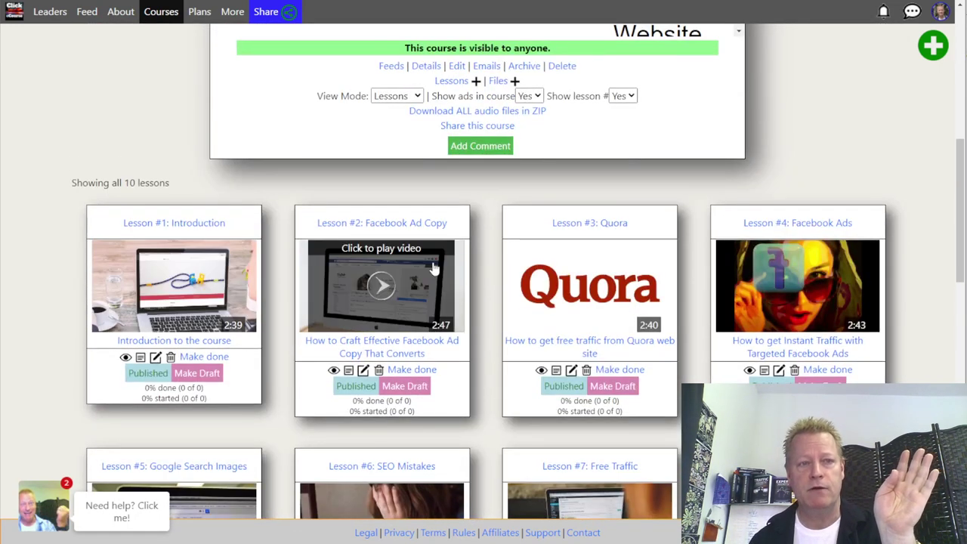
pyautogui.click(266, 11)
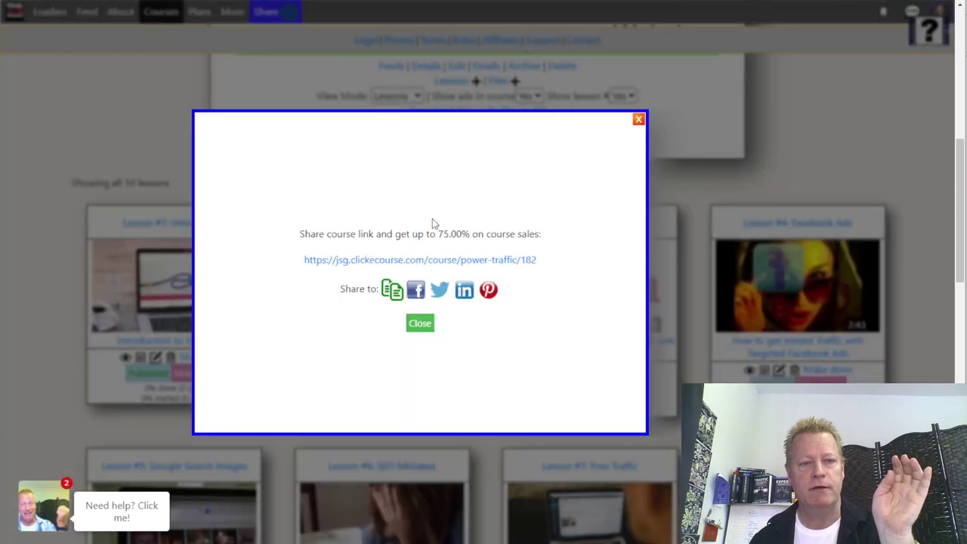
pyautogui.rightClick(470, 260)
pyautogui.click(517, 235)
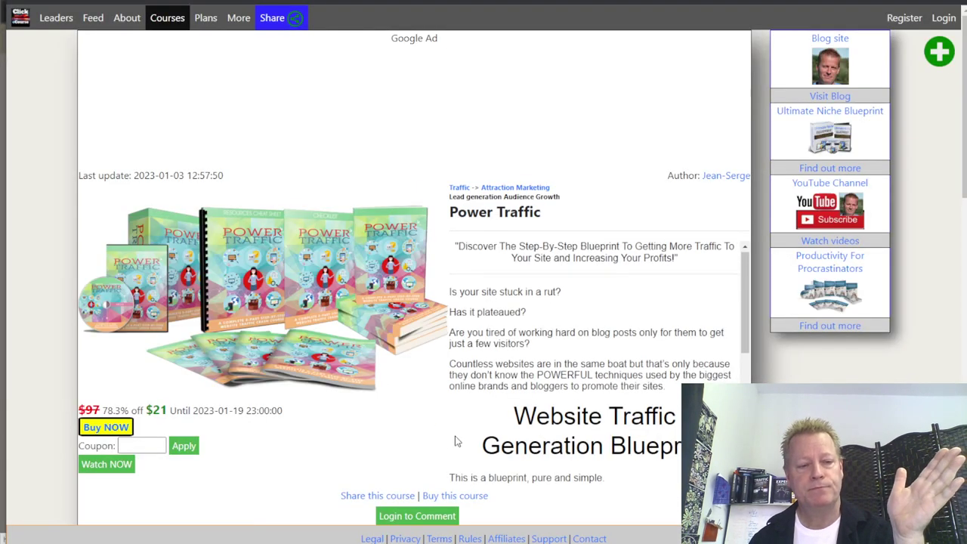
pyautogui.scroll(-1, 453, 441)
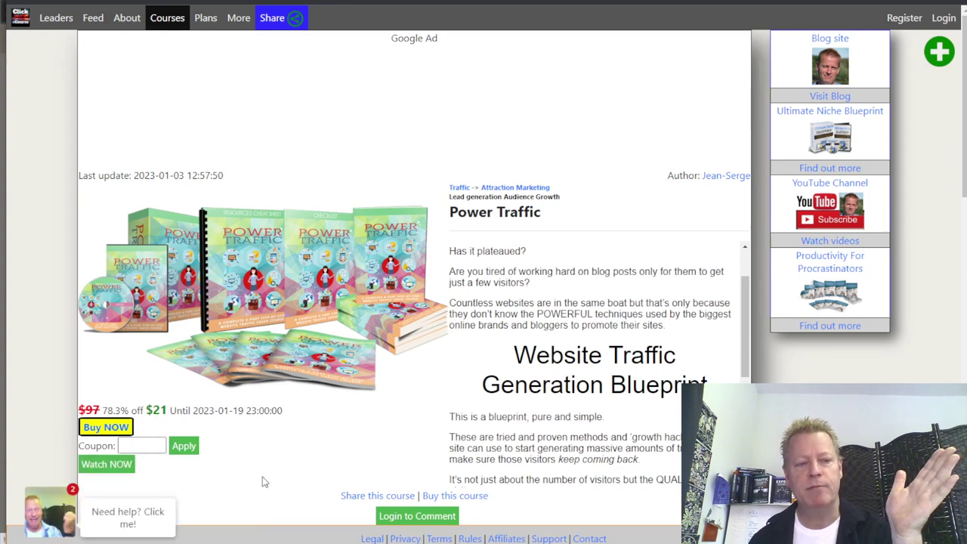
pyautogui.scroll(-5, 292, 448)
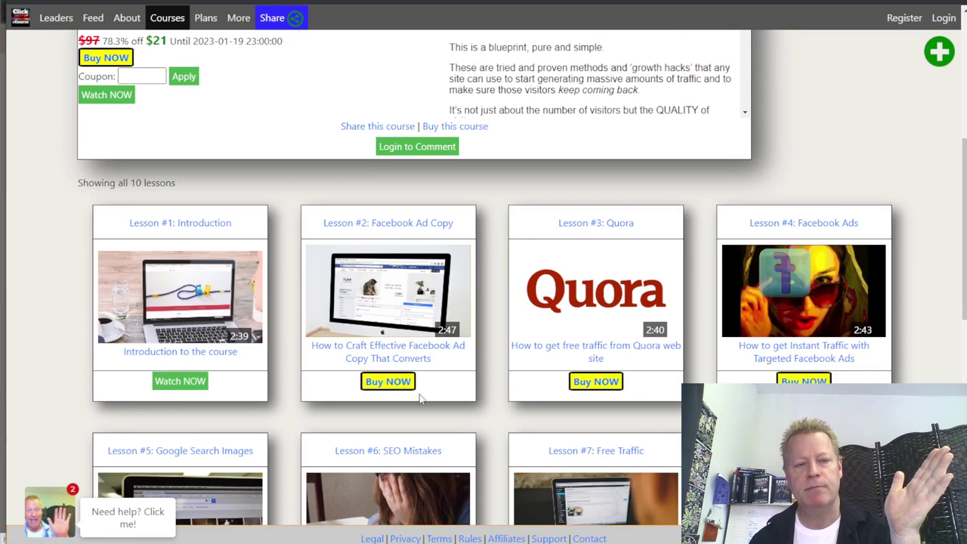
# - Play the Introduction lesson as a visitor, pause it and skip through the video to near its end
pyautogui.moveTo(183, 301)
pyautogui.click(234, 352)
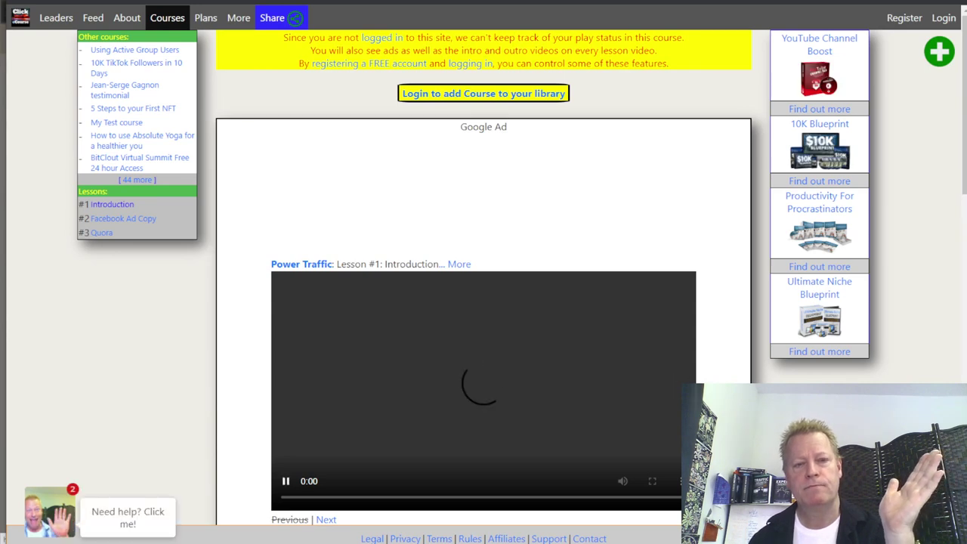
pyautogui.scroll(-2, 484, 302)
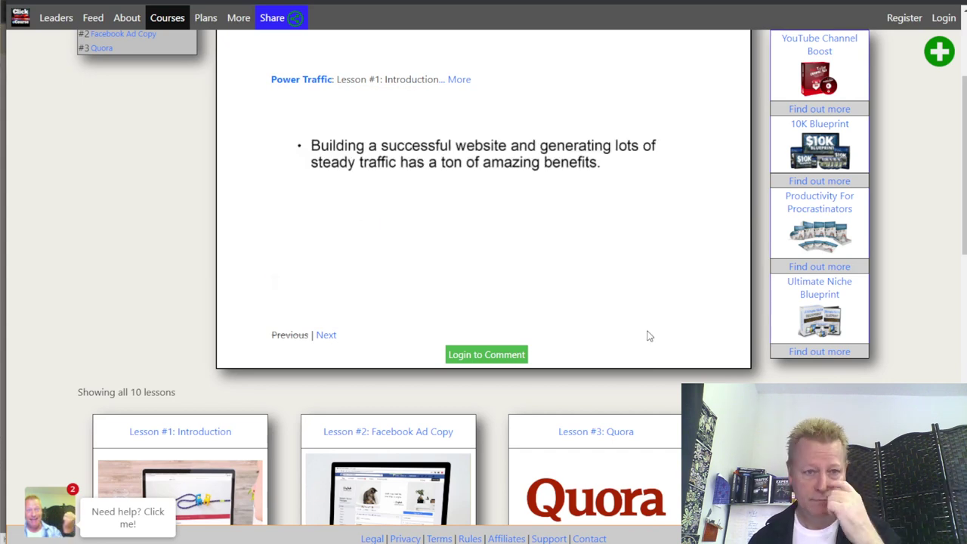
pyautogui.moveTo(476, 306)
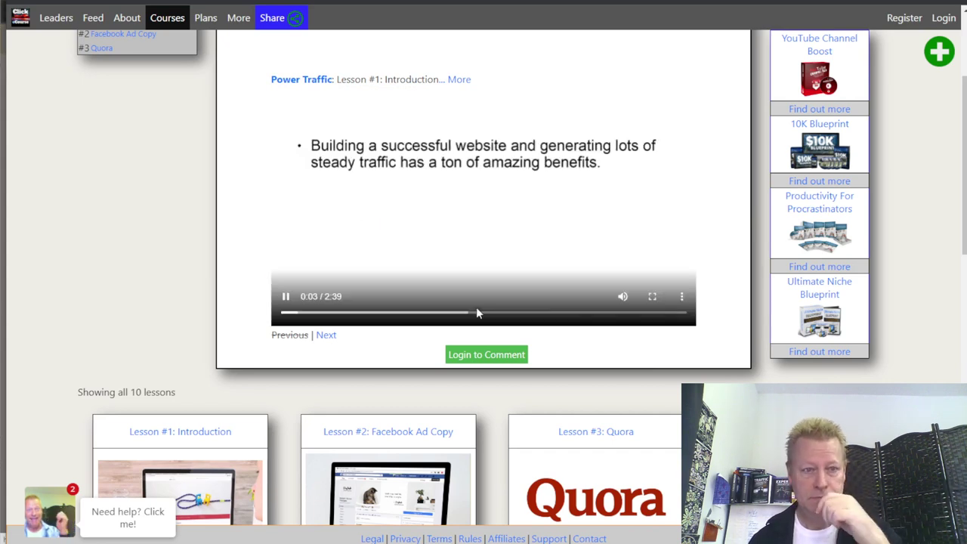
pyautogui.click(287, 297)
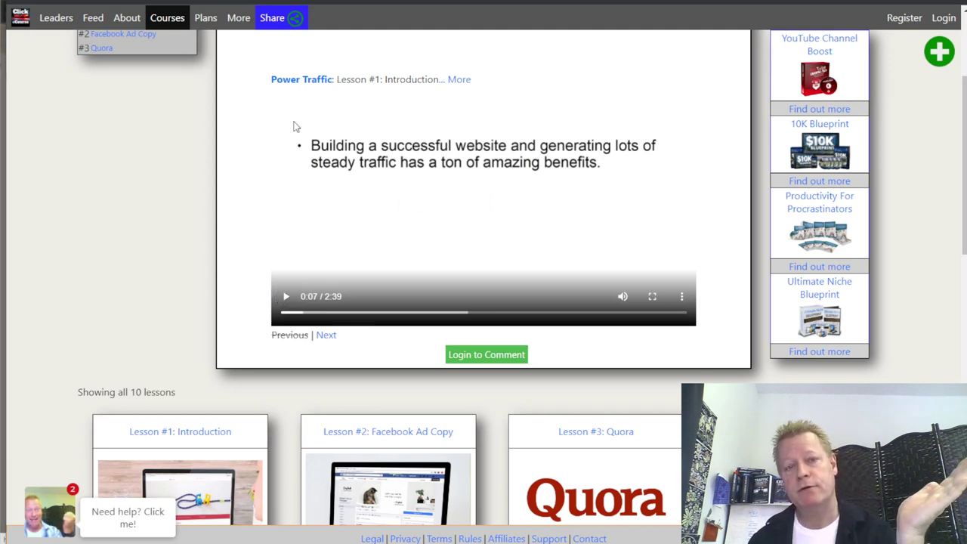
pyautogui.click(340, 313)
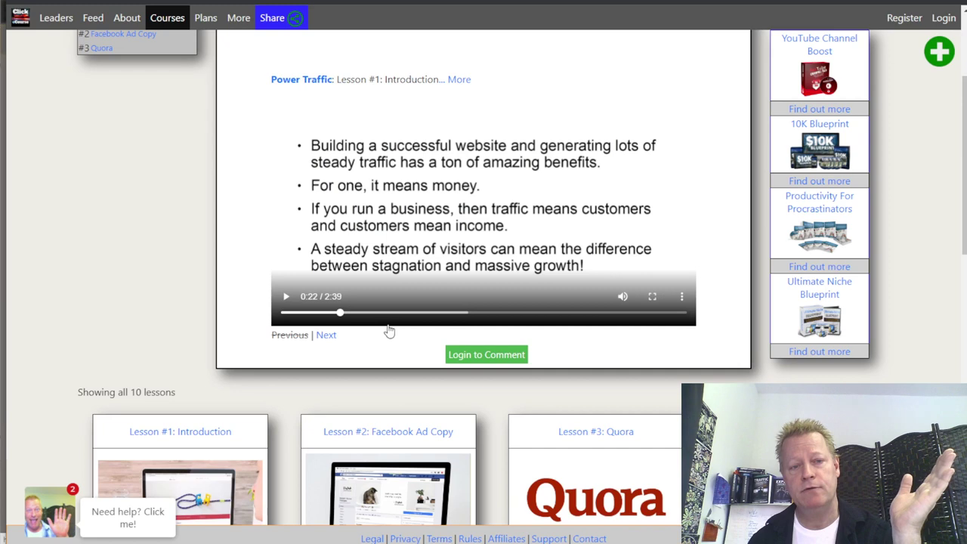
pyautogui.click(409, 312)
pyautogui.click(541, 313)
pyautogui.click(611, 313)
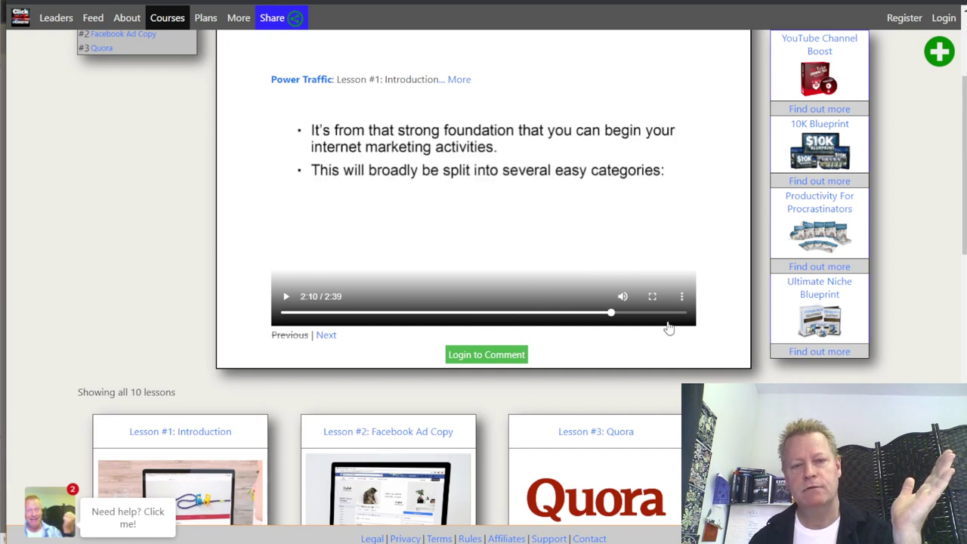
pyautogui.click(671, 312)
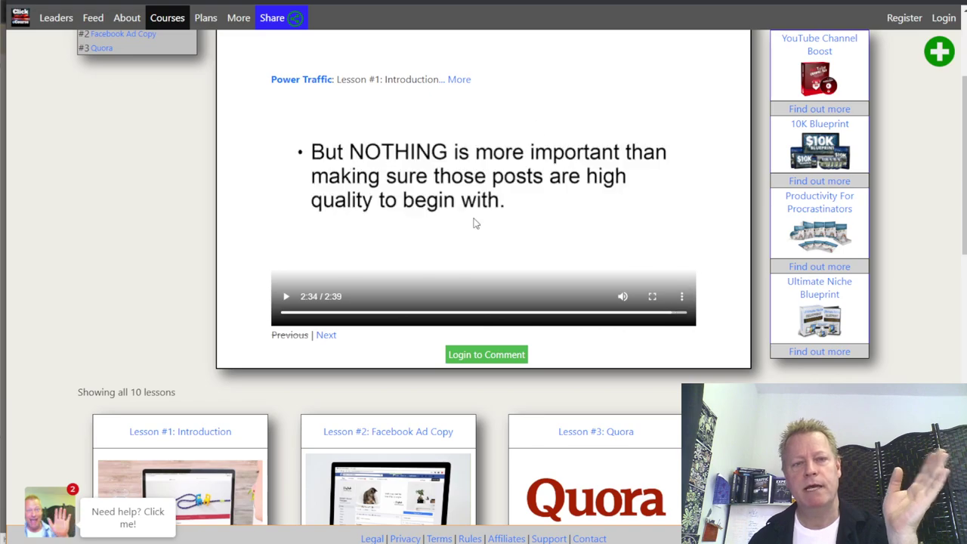
# - Look over the other lessons on the visitor's page, return to the owner's course page and close the share dialog
pyautogui.scroll(-10, 423, 227)
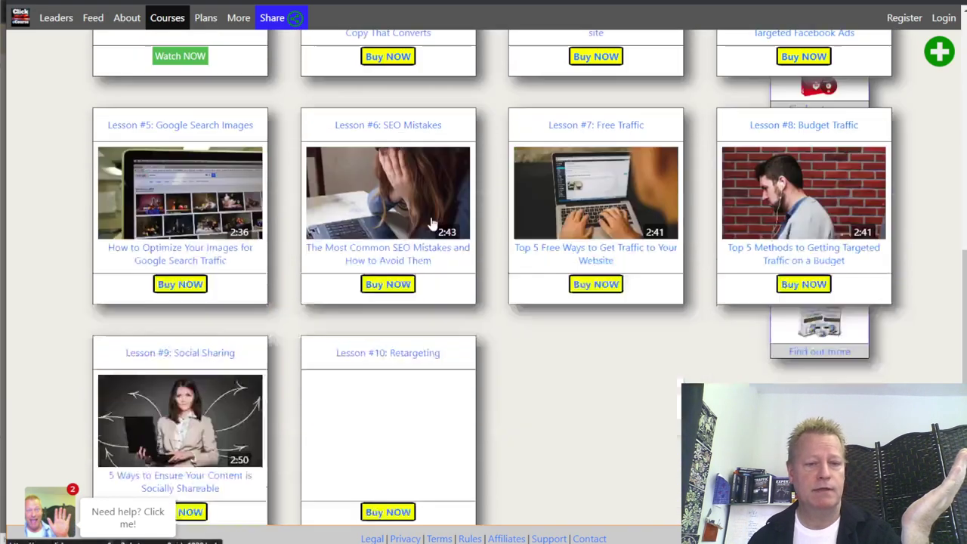
pyautogui.scroll(10, 436, 216)
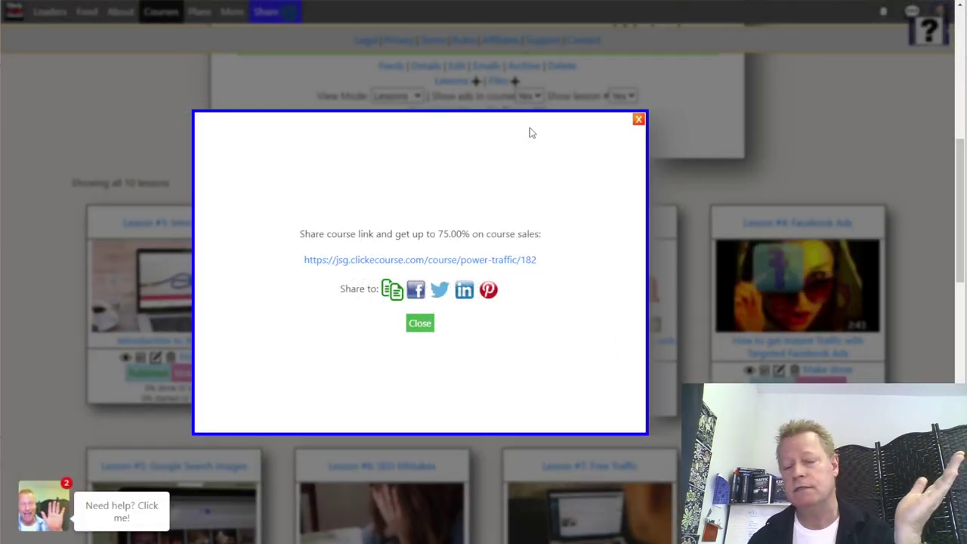
pyautogui.click(426, 325)
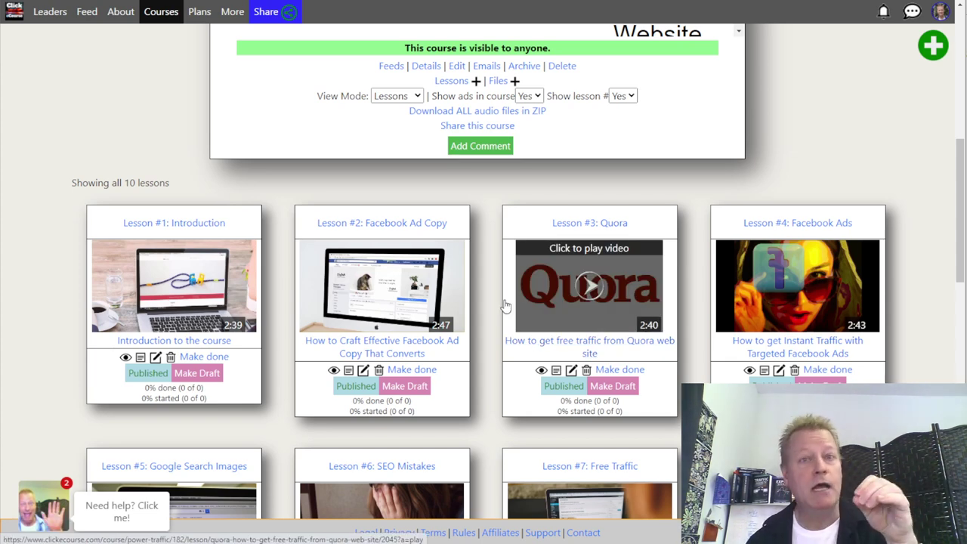
# - Check the commission offered in the course's share dialog, close it and open the course's price and commission settings
pyautogui.scroll(4, 498, 289)
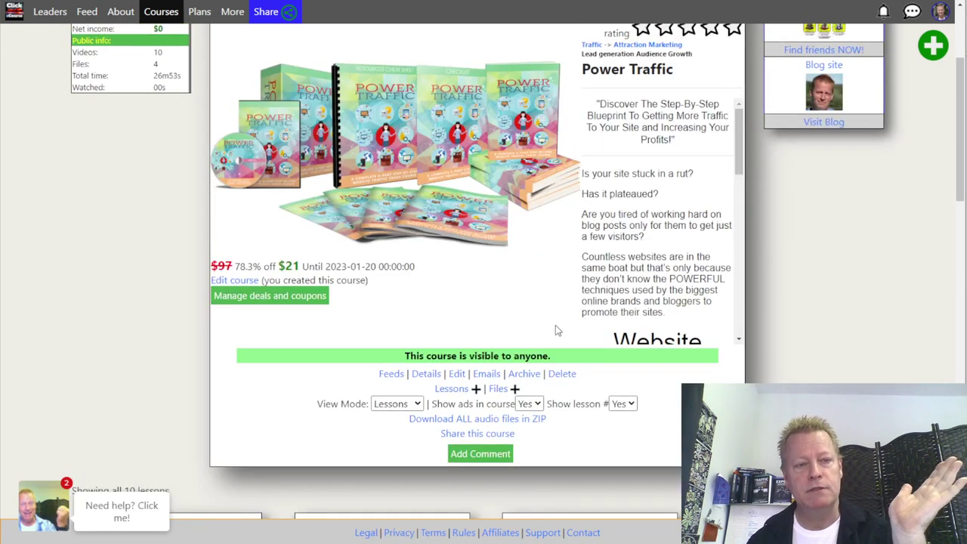
pyautogui.click(267, 12)
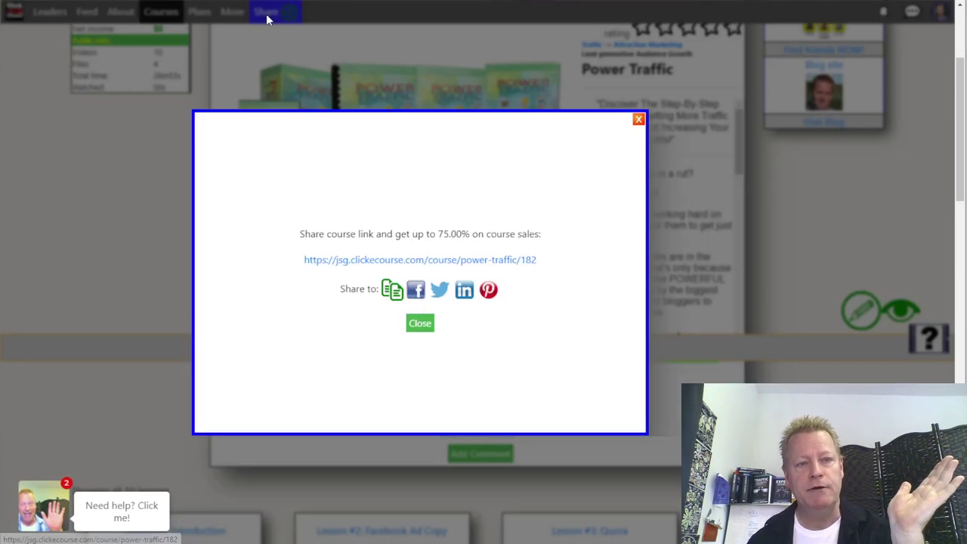
pyautogui.moveTo(326, 235); pyautogui.dragTo(557, 241)
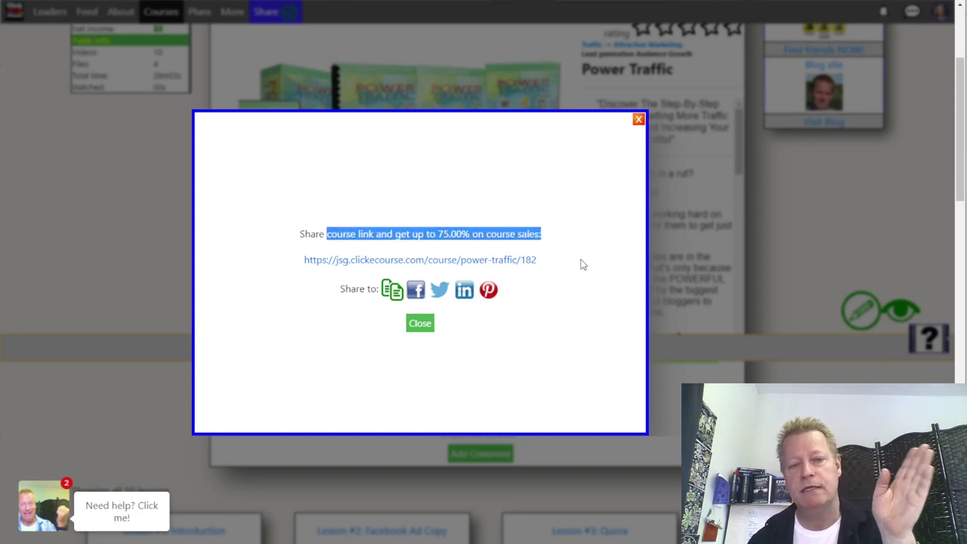
pyautogui.click(420, 323)
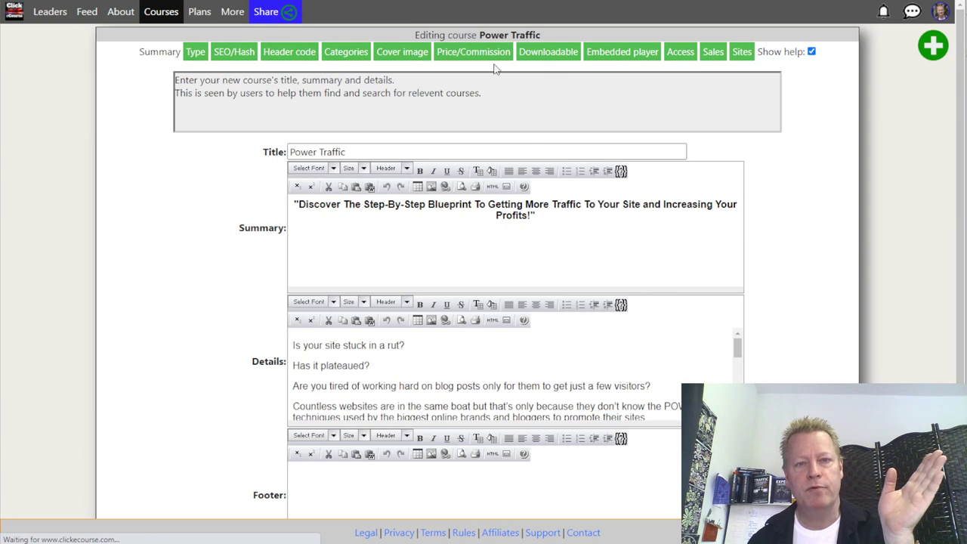
pyautogui.click(476, 55)
# - Set the course's commission percent to 100
pyautogui.moveTo(325, 239); pyautogui.dragTo(271, 248)
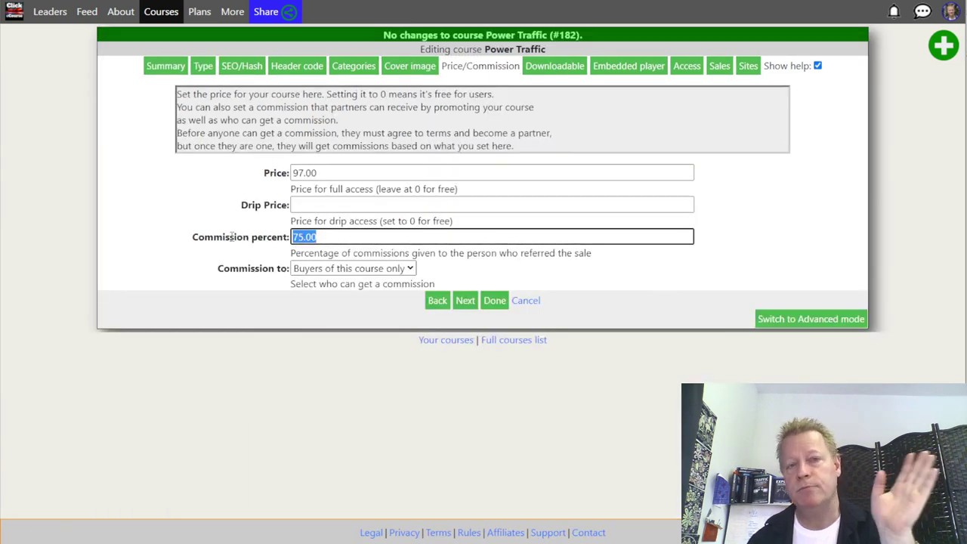
pyautogui.write('100')
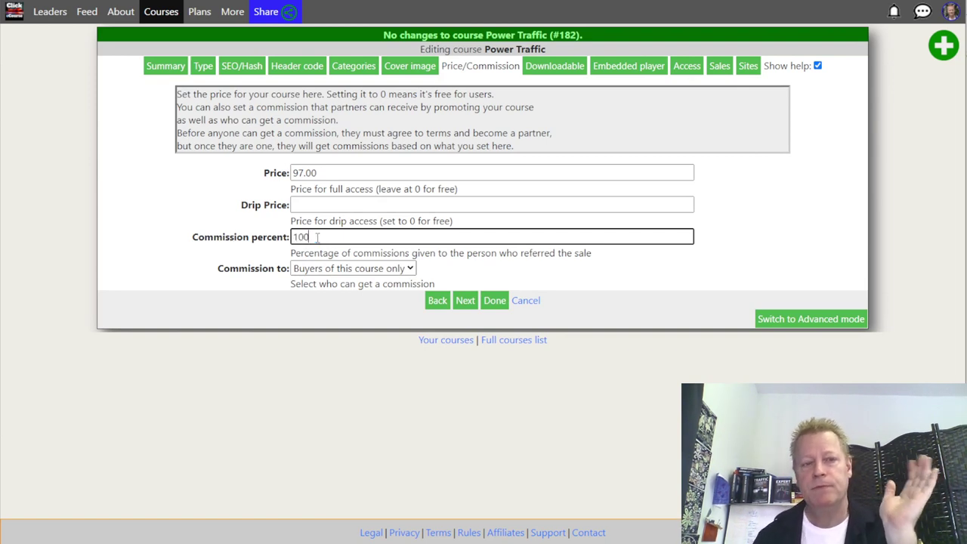
pyautogui.click(724, 269)
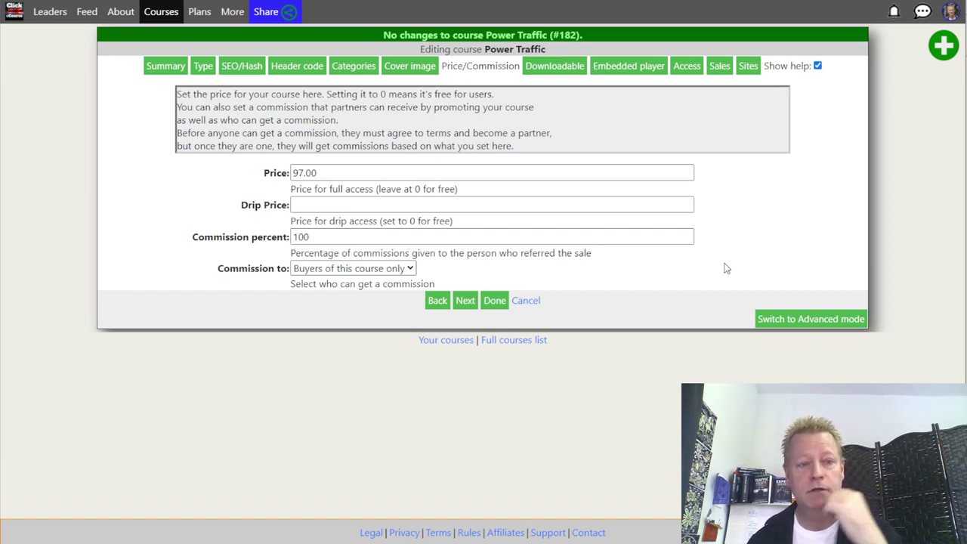
# - Review the options for who can get a commission and keep Buyers of this course only
pyautogui.click(350, 271)
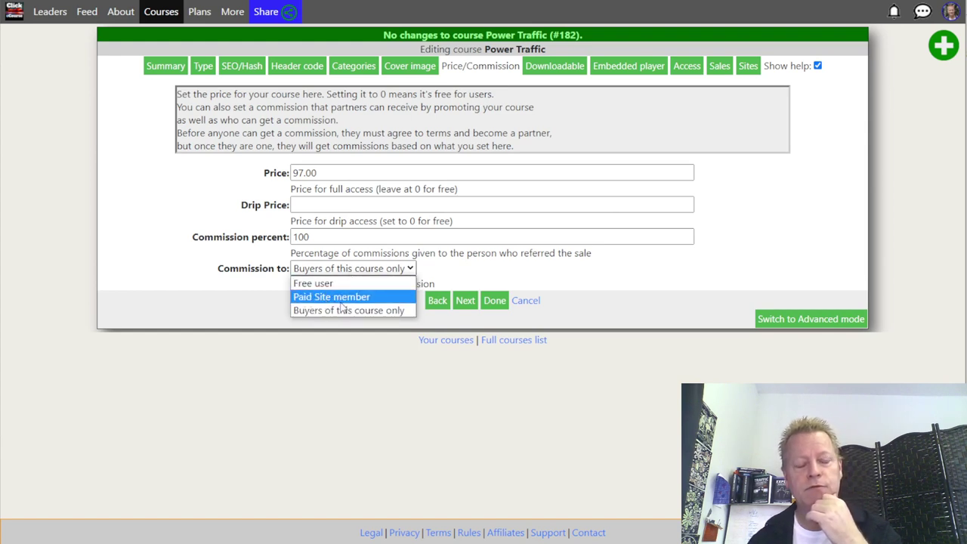
pyautogui.click(574, 268)
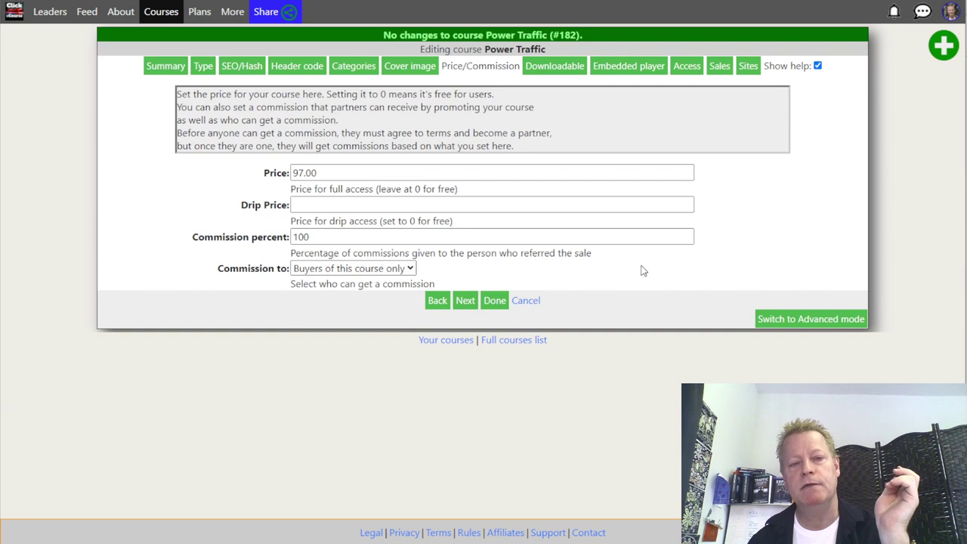
pyautogui.moveTo(324, 238); pyautogui.dragTo(287, 236)
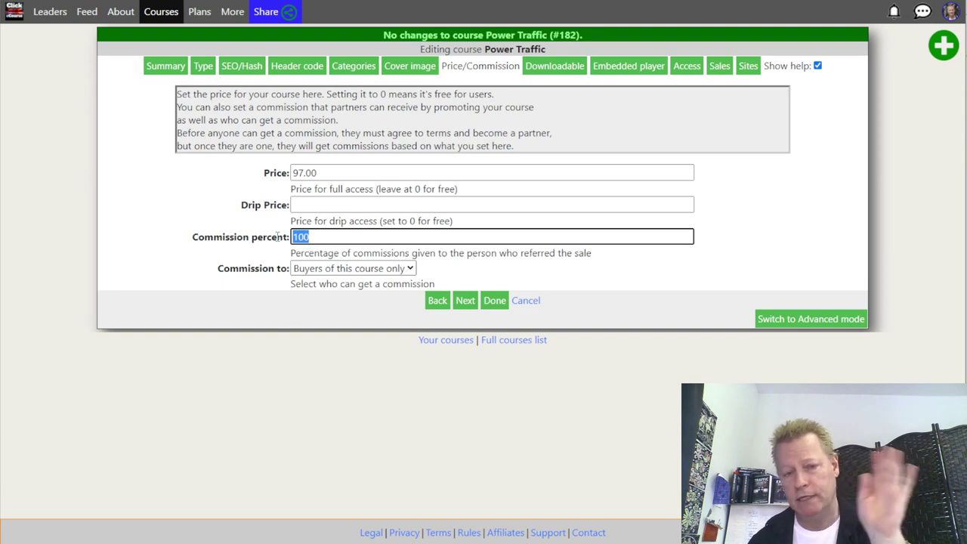
pyautogui.click(270, 240)
pyautogui.moveTo(310, 239); pyautogui.dragTo(253, 234)
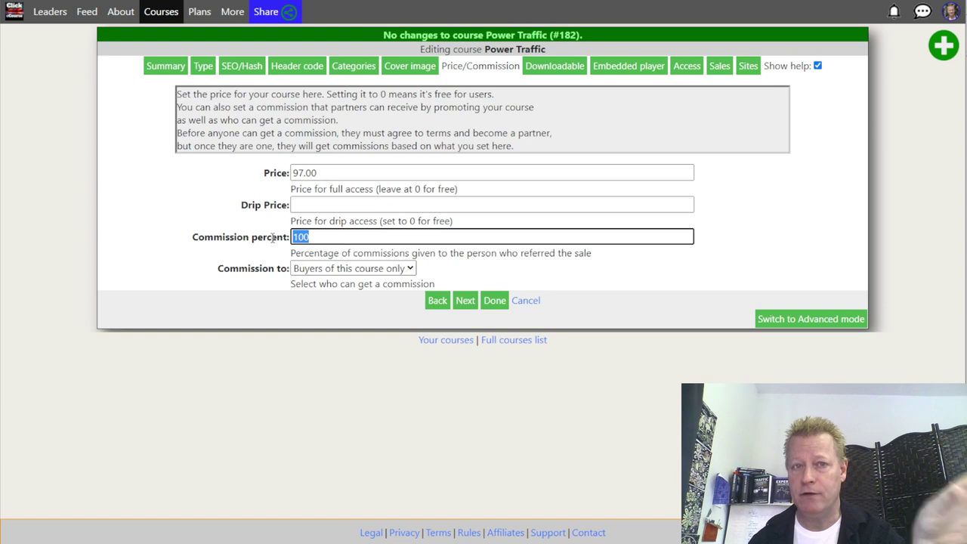
pyautogui.click(316, 238)
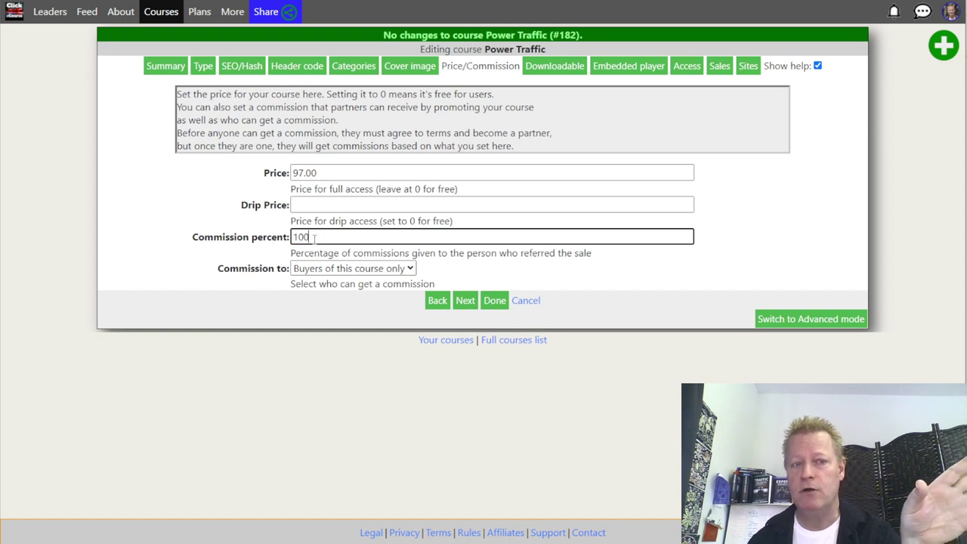
# - Try a commission percent of 50, replace it with 95 and save the course
pyautogui.doubleClick(313, 237)
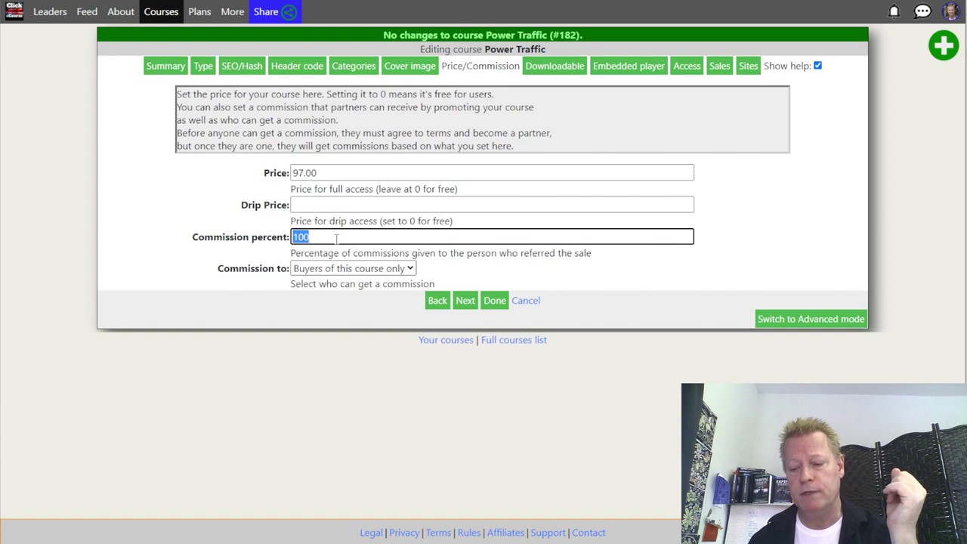
pyautogui.write('50')
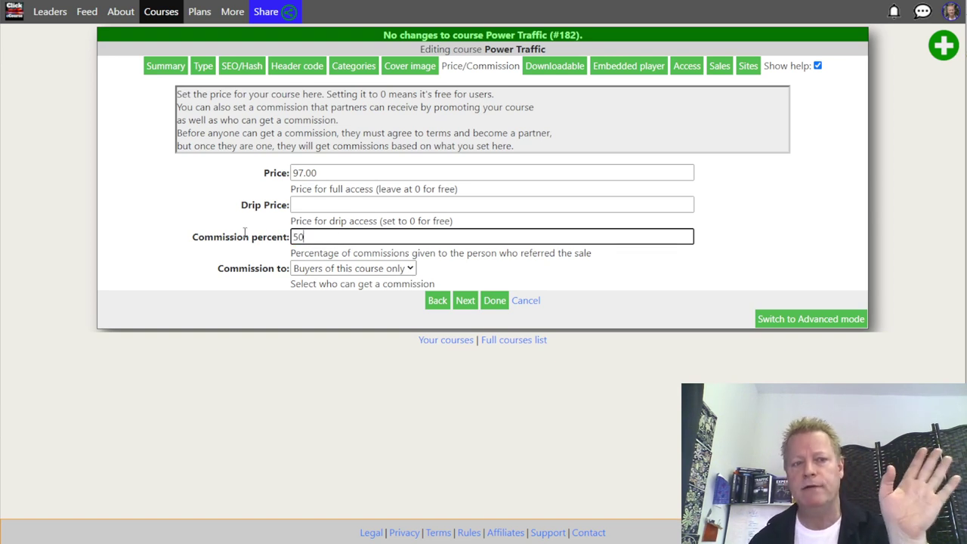
pyautogui.moveTo(321, 237); pyautogui.dragTo(275, 232)
pyautogui.write('95')
pyautogui.click(495, 301)
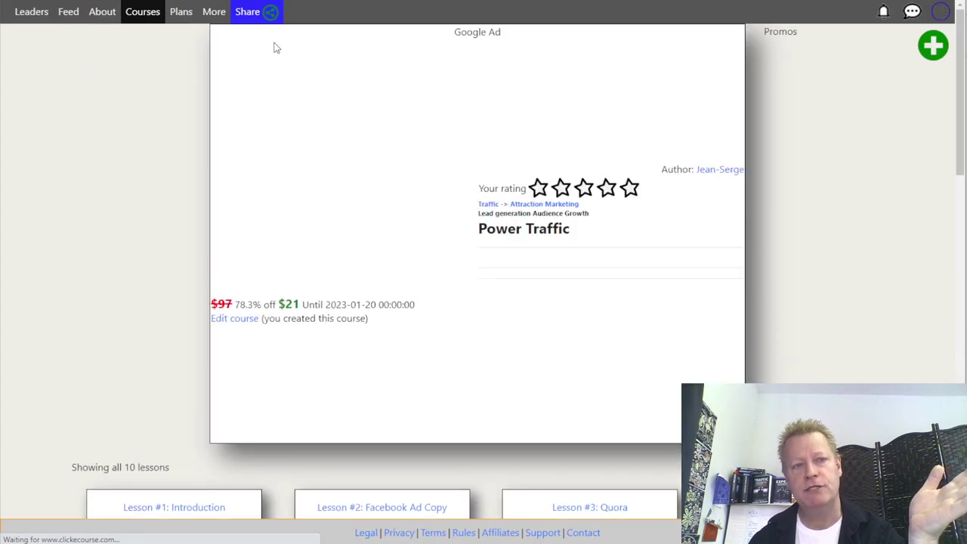
# - Check the updated commission rate in the course's share dialog and close the dialog
pyautogui.click(279, 13)
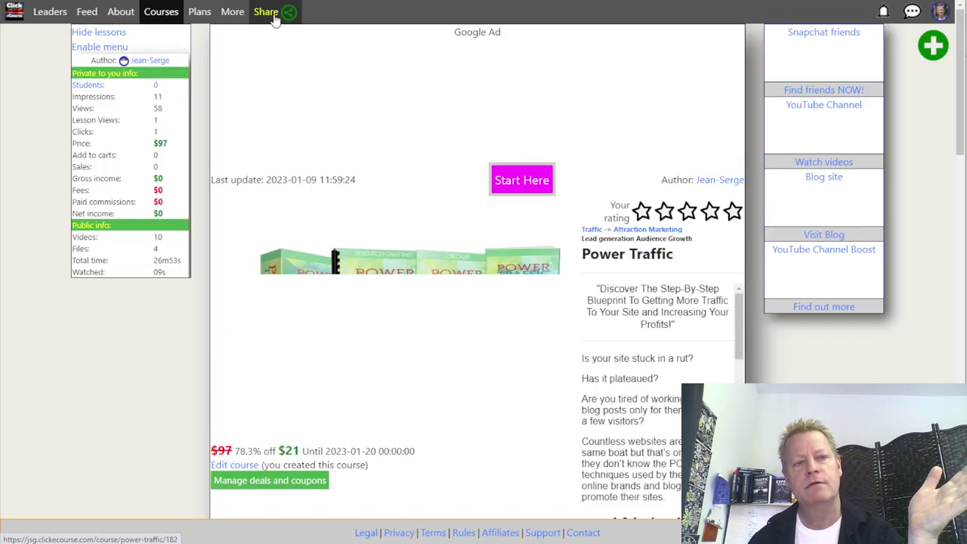
pyautogui.moveTo(412, 233); pyautogui.dragTo(497, 244)
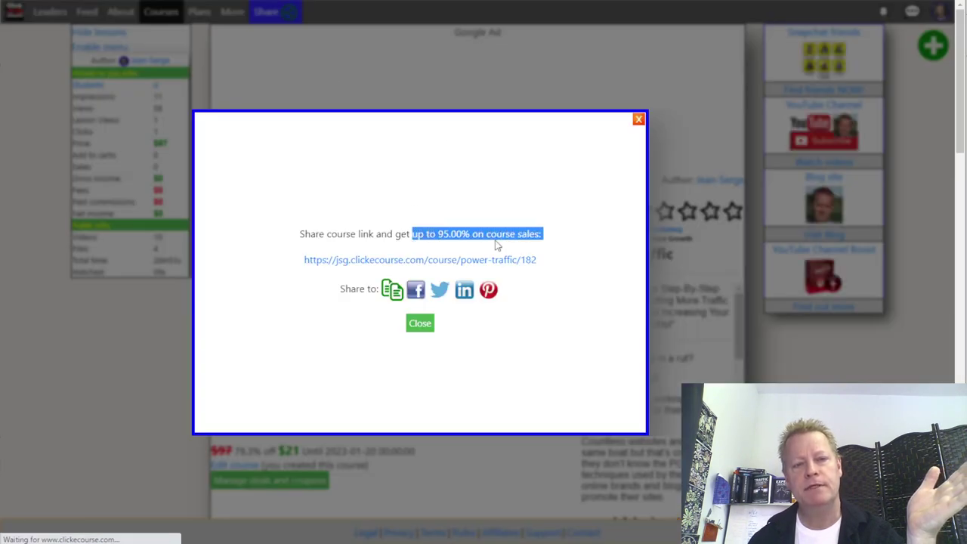
pyautogui.click(555, 239)
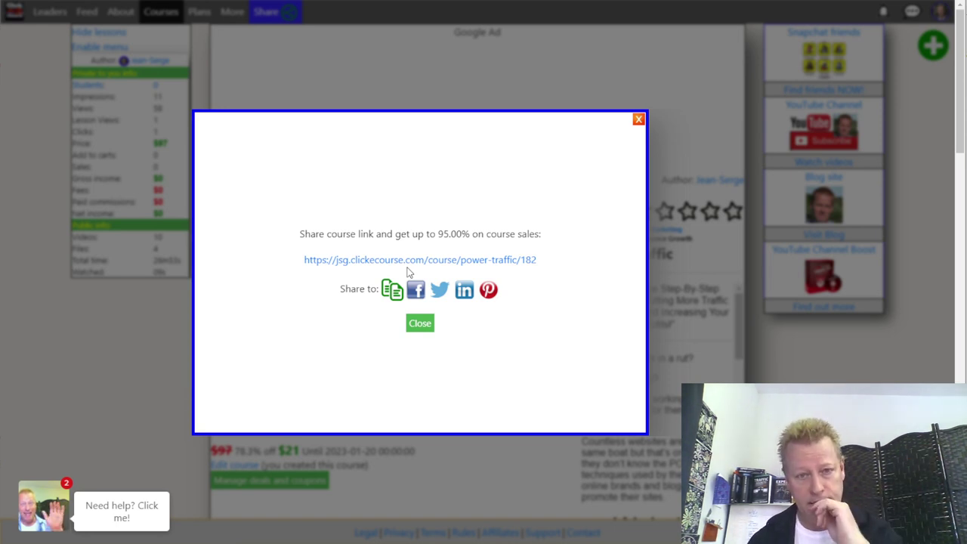
pyautogui.click(639, 118)
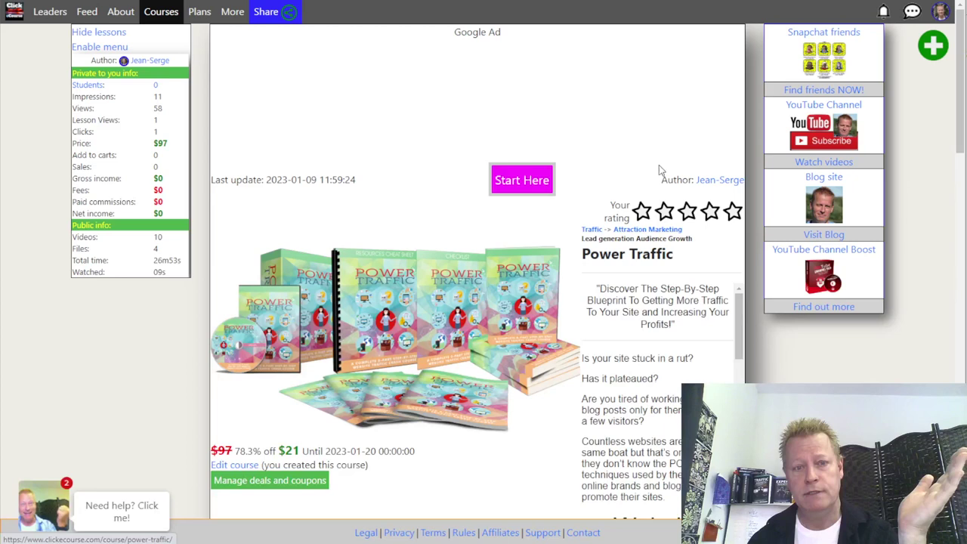